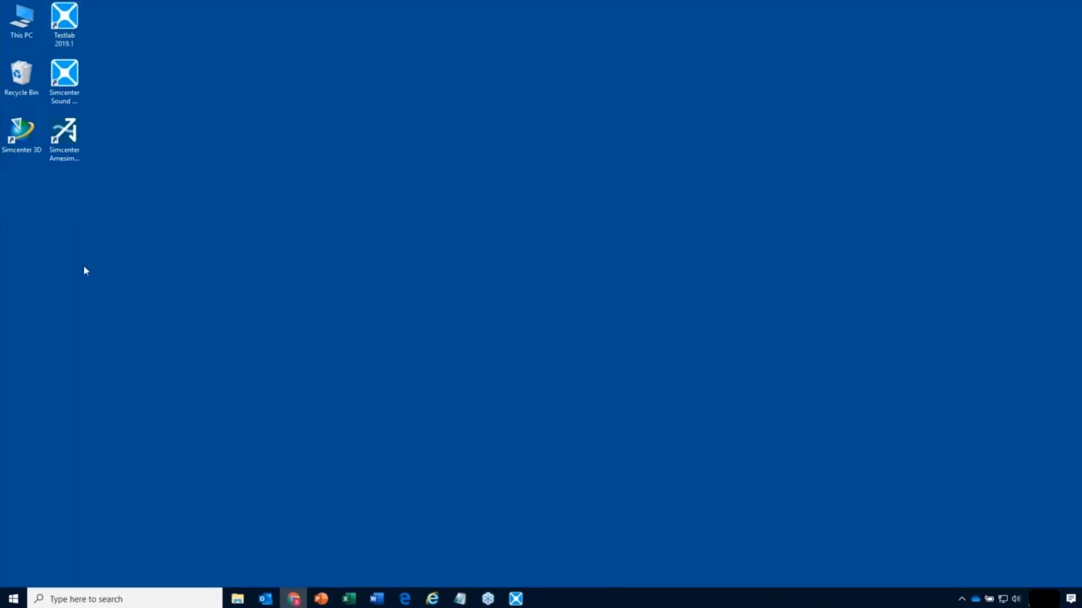
- Open the Simcenter Testlab 2019.1 program folder and launch Desktop - Standard & Advanced from it
{"action": "left_click", "coordinate": [63, 20]}
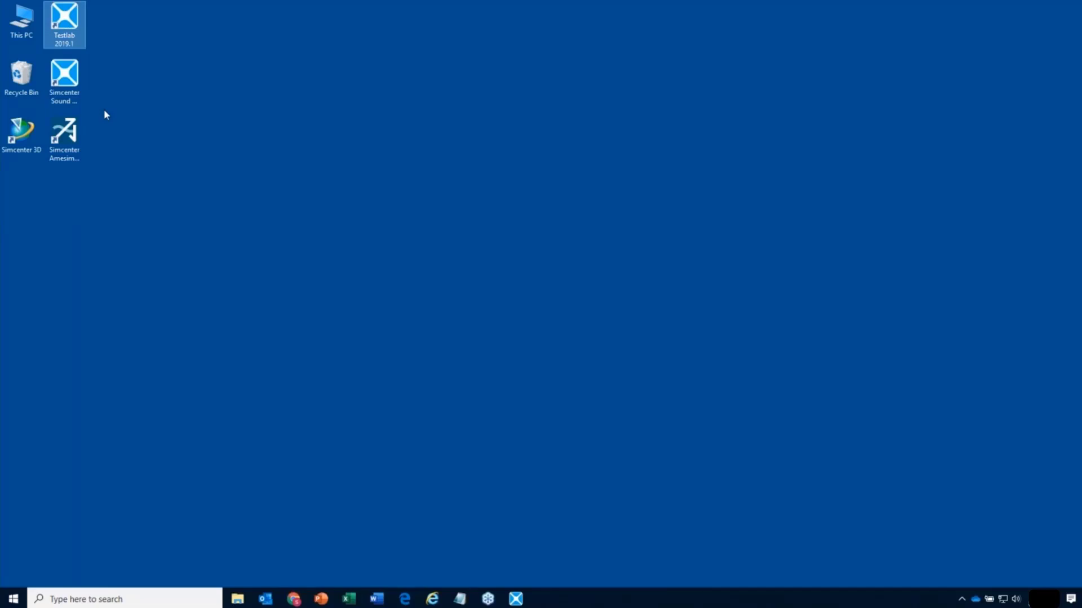
{"action": "left_click", "coordinate": [12, 598]}
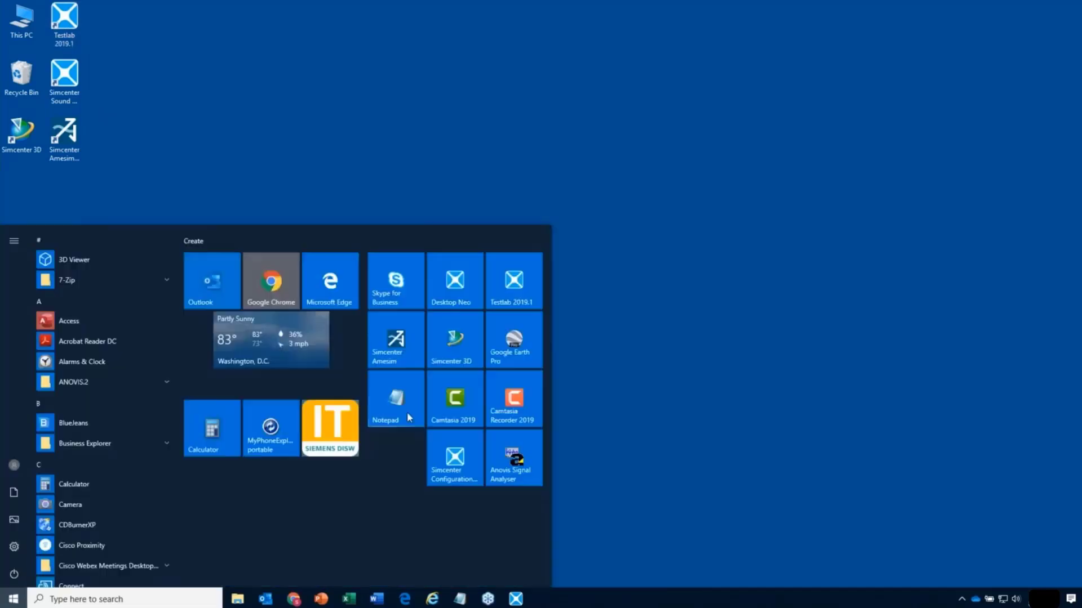
{"action": "left_click", "coordinate": [520, 285]}
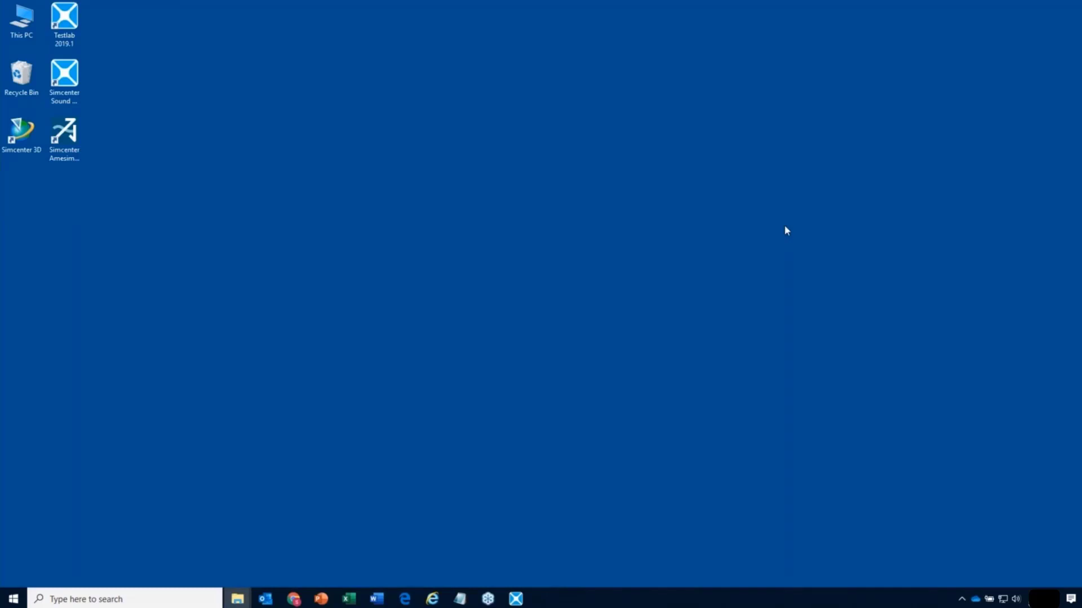
{"action": "left_click_drag", "start_coordinate": [952, 206], "coordinate": [502, 63]}
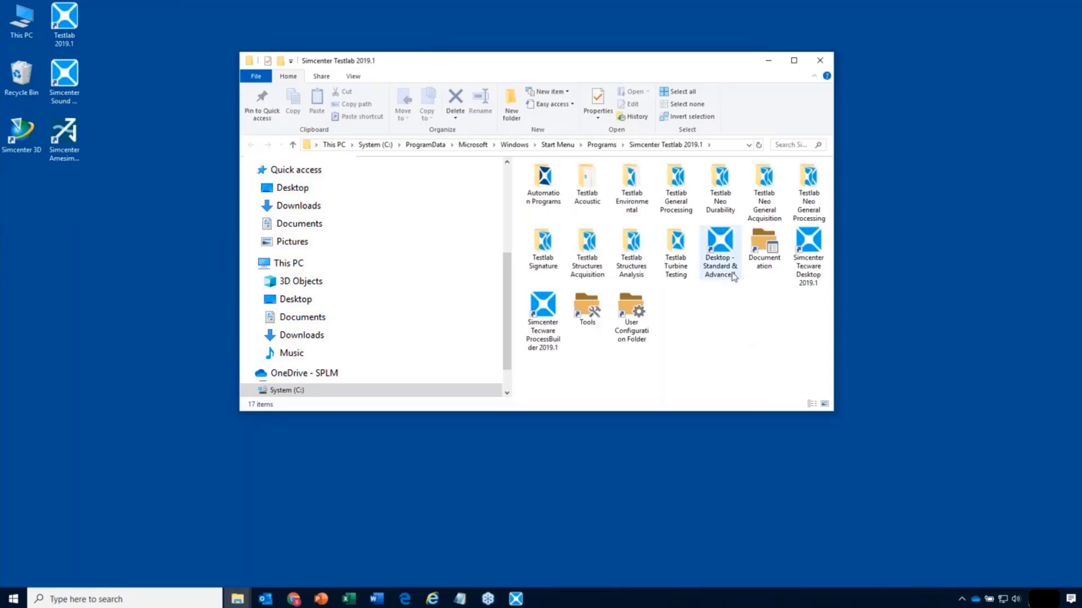
{"action": "left_click", "coordinate": [723, 249]}
{"action": "double_click", "coordinate": [723, 248]}
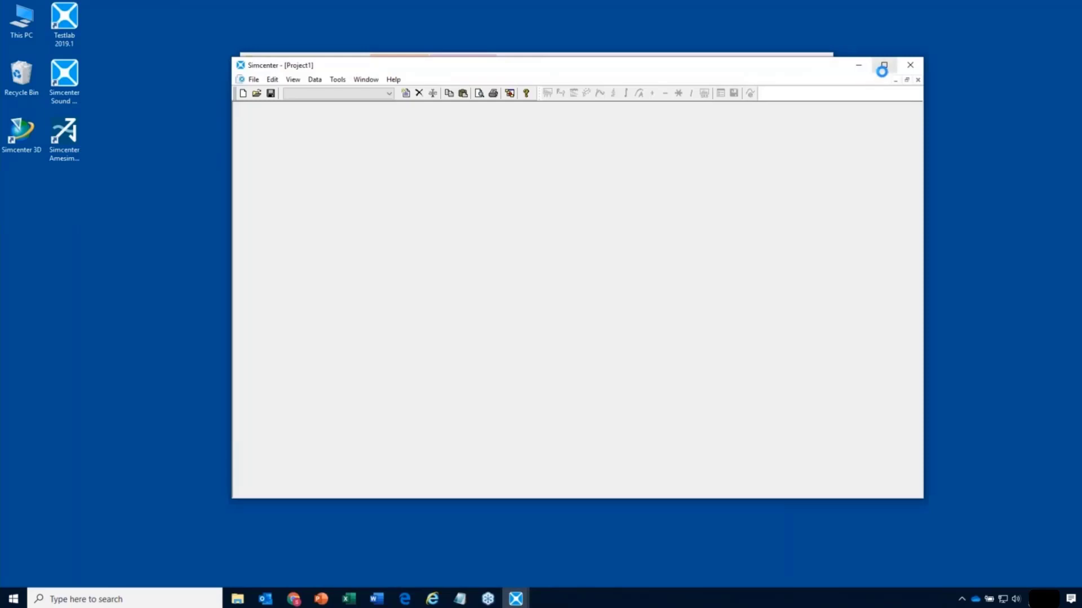
- Arrange the Testlab Desktop and program folder windows side by side, and widen the folder's icon area
{"action": "left_click_drag", "start_coordinate": [768, 66], "coordinate": [546, 11]}
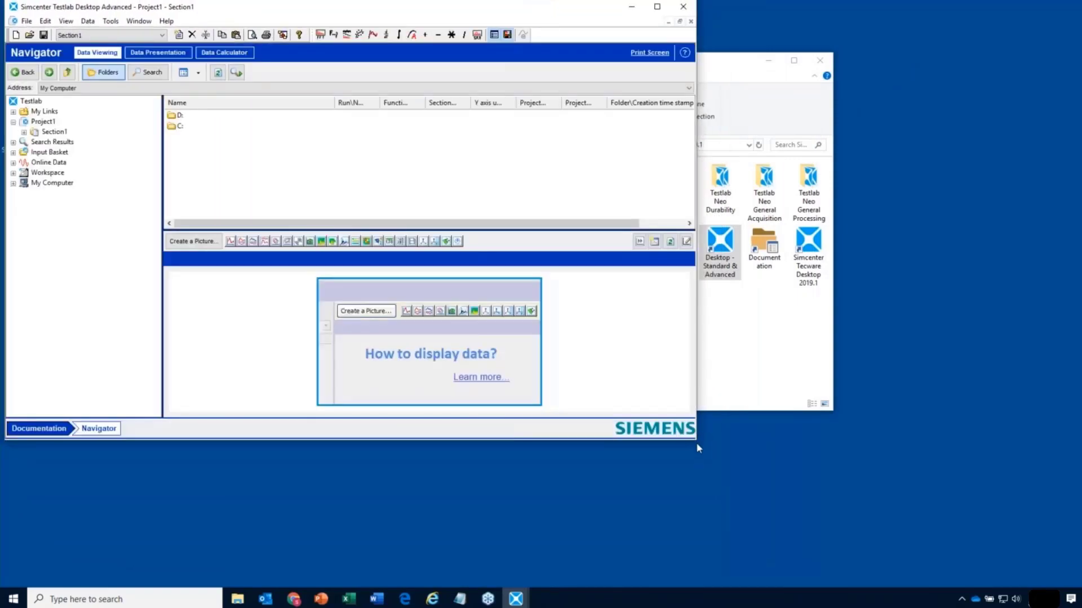
{"action": "left_click_drag", "start_coordinate": [694, 443], "coordinate": [665, 574]}
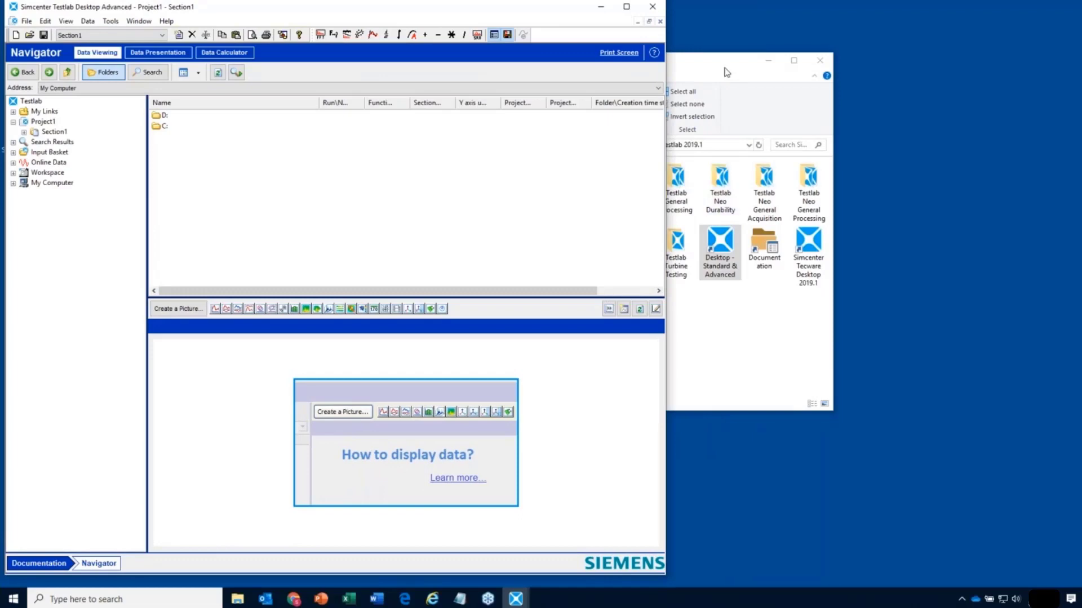
{"action": "left_click_drag", "start_coordinate": [727, 72], "coordinate": [957, 27]}
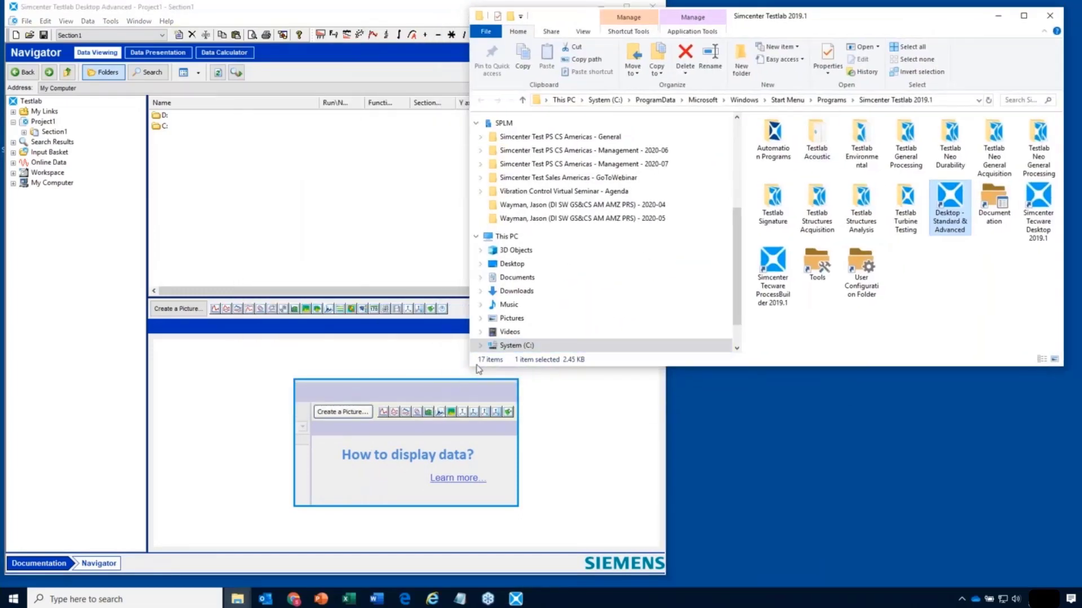
{"action": "left_click_drag", "start_coordinate": [472, 370], "coordinate": [678, 583]}
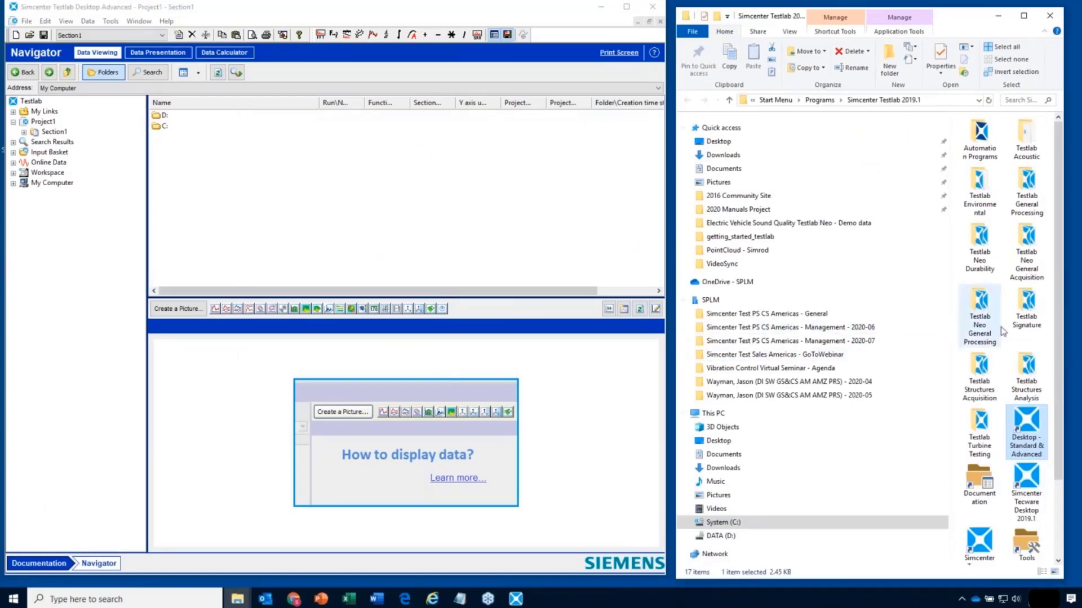
{"action": "left_click_drag", "start_coordinate": [952, 315], "coordinate": [711, 315]}
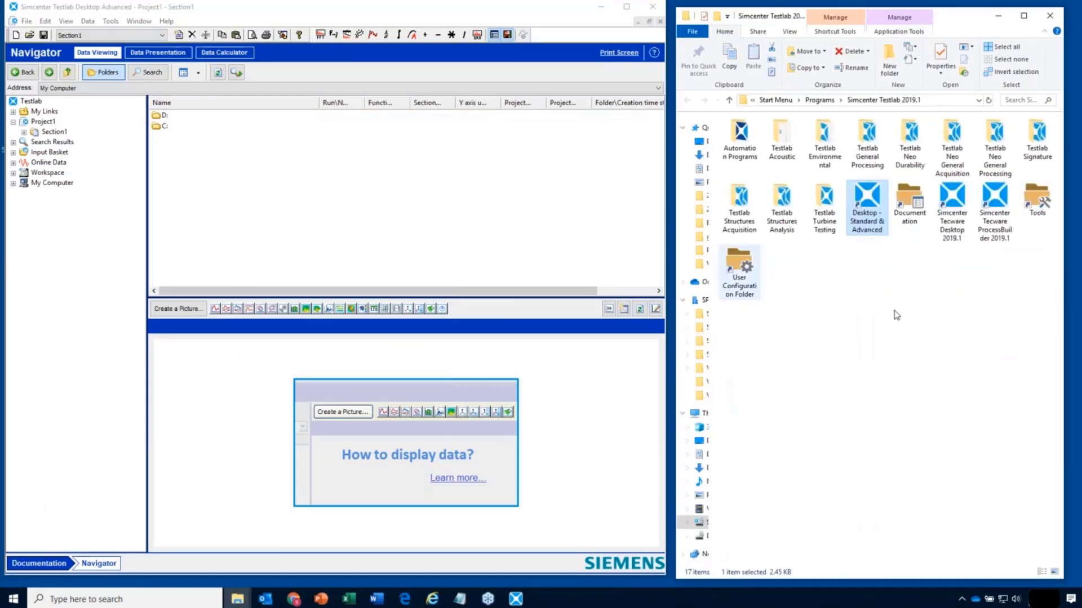
{"action": "left_click", "coordinate": [900, 329]}
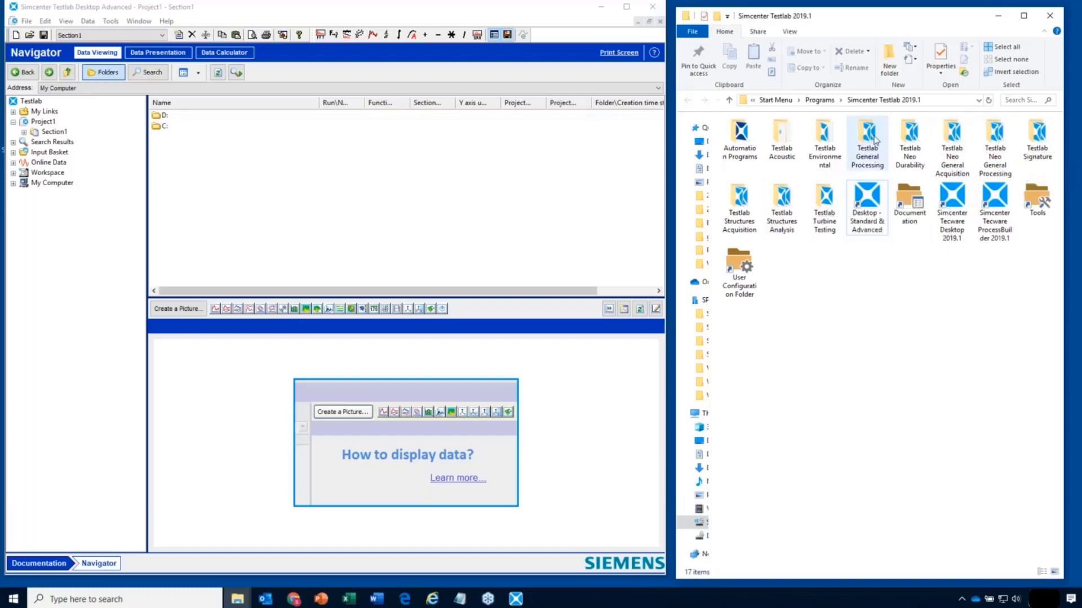
- Open the Testlab Structures Analysis folder and select the Modal Analysis shortcut to view its description
{"action": "mouse_move", "coordinate": [872, 146]}
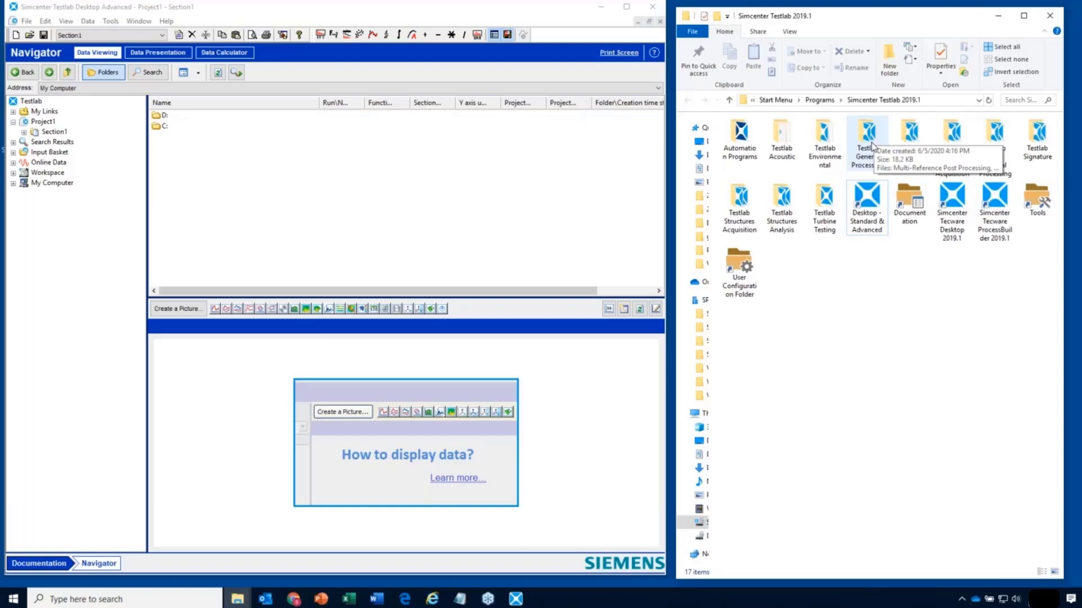
{"action": "double_click", "coordinate": [782, 206]}
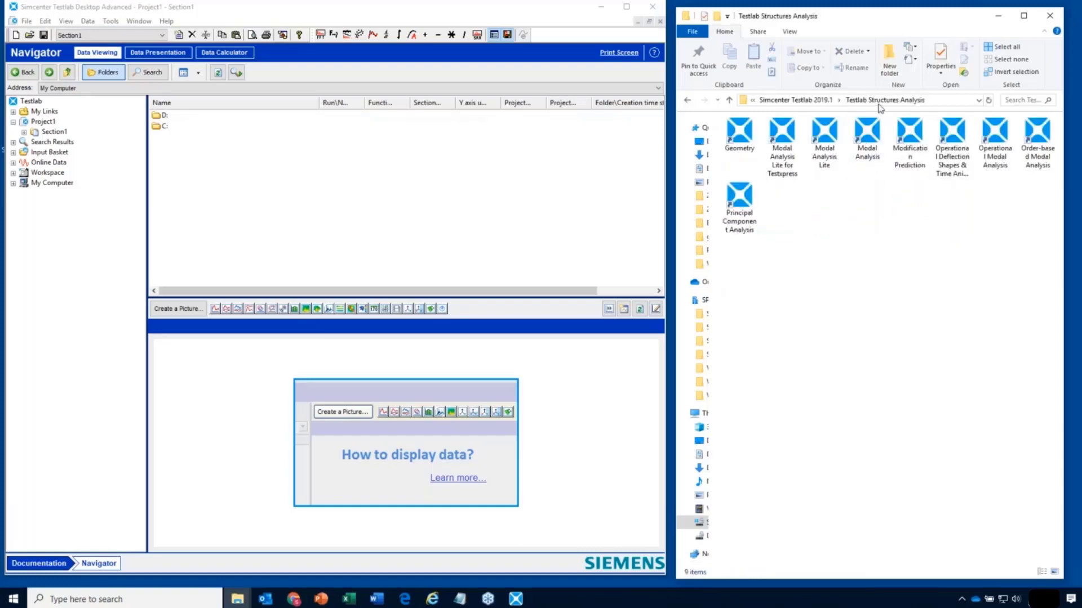
{"action": "left_click", "coordinate": [874, 154]}
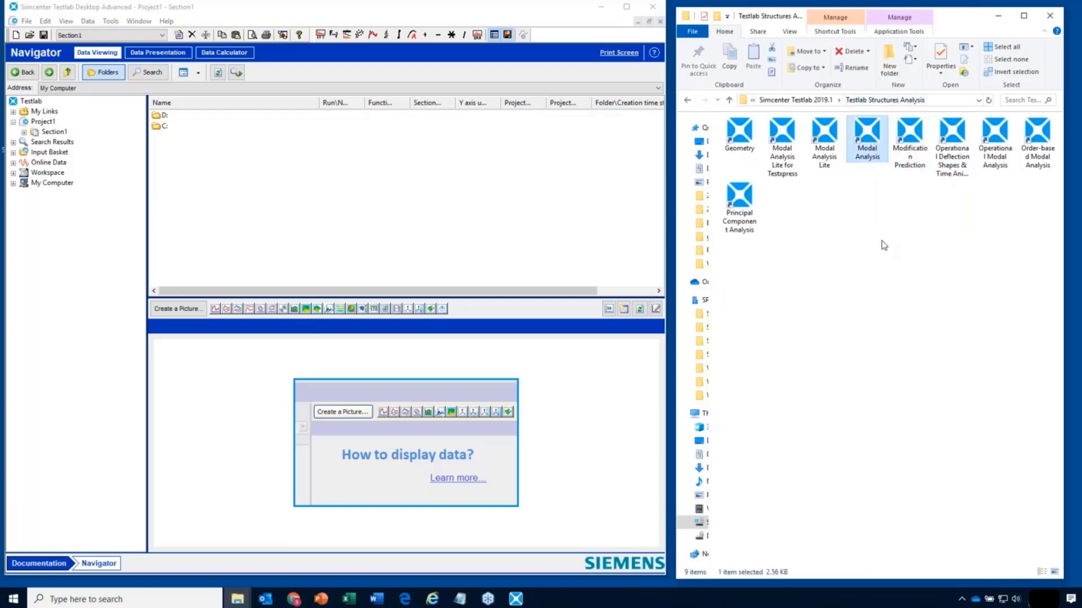
{"action": "mouse_move", "coordinate": [874, 141]}
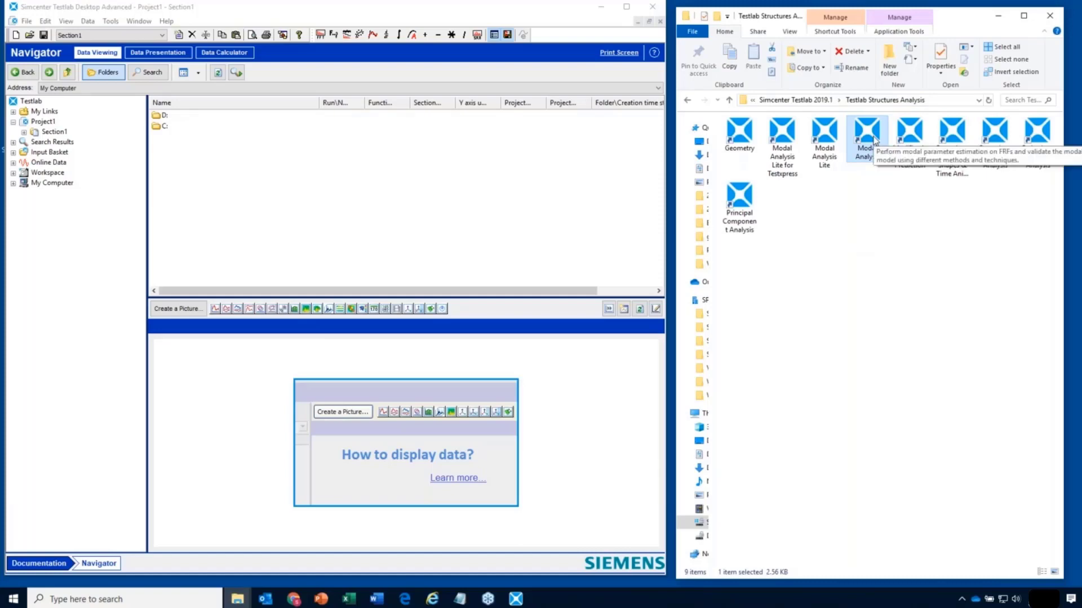
- Load the Modal Analysis add-in in Testlab Desktop
{"action": "left_click", "coordinate": [111, 21]}
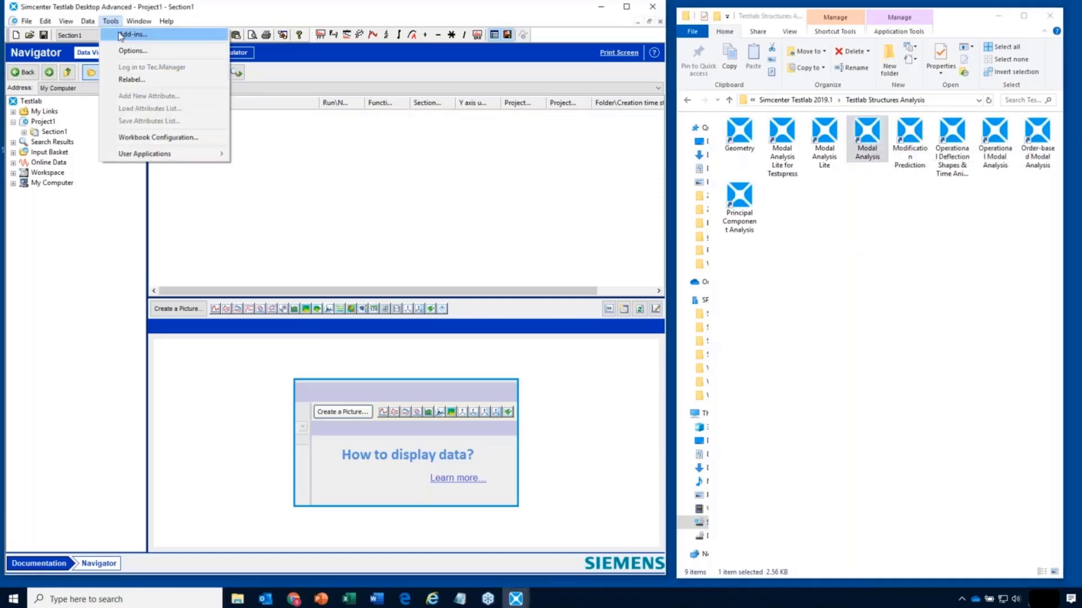
{"action": "left_click", "coordinate": [120, 35]}
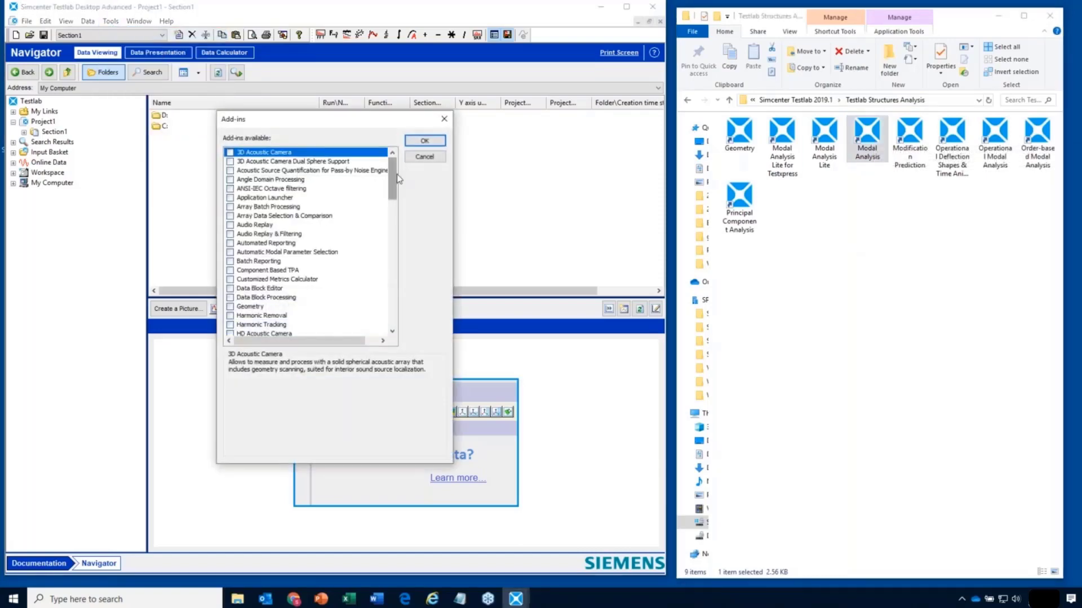
{"action": "left_click_drag", "start_coordinate": [397, 179], "coordinate": [381, 229]}
{"action": "left_click", "coordinate": [236, 192]}
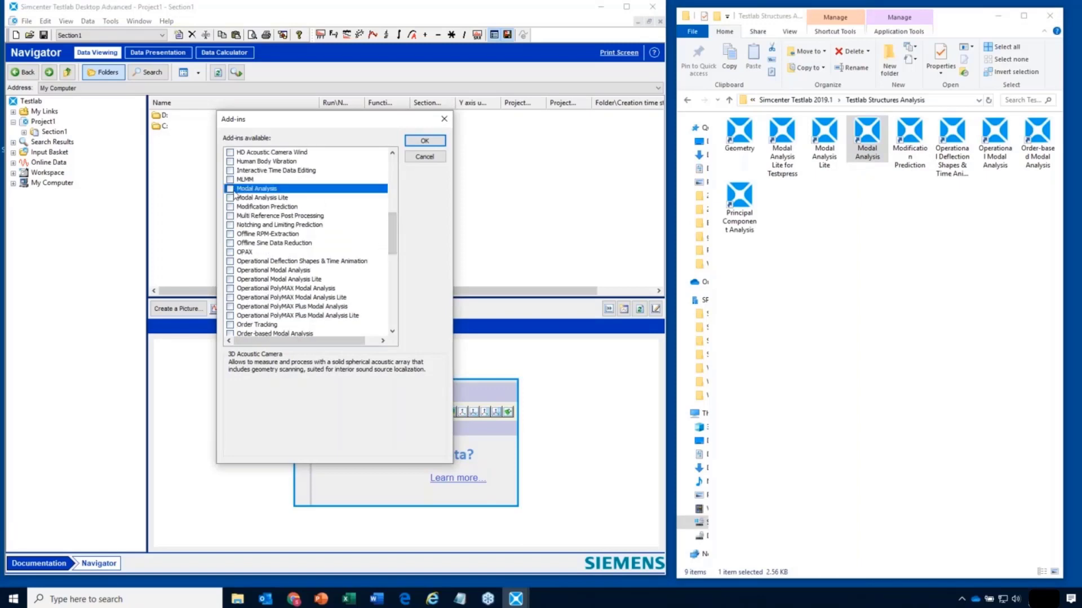
{"action": "left_click", "coordinate": [230, 189]}
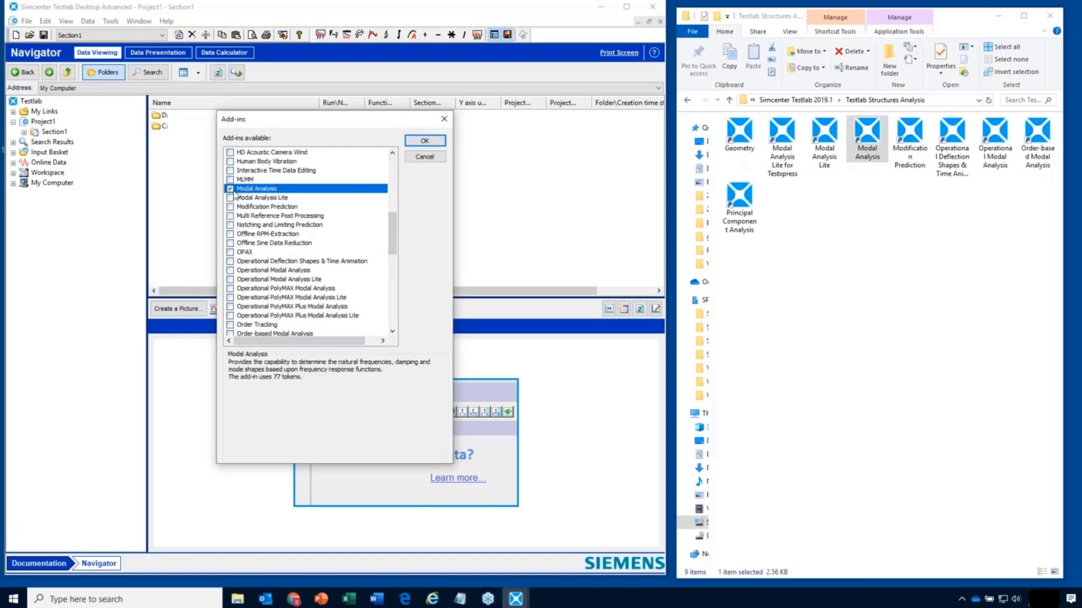
{"action": "left_click", "coordinate": [425, 142]}
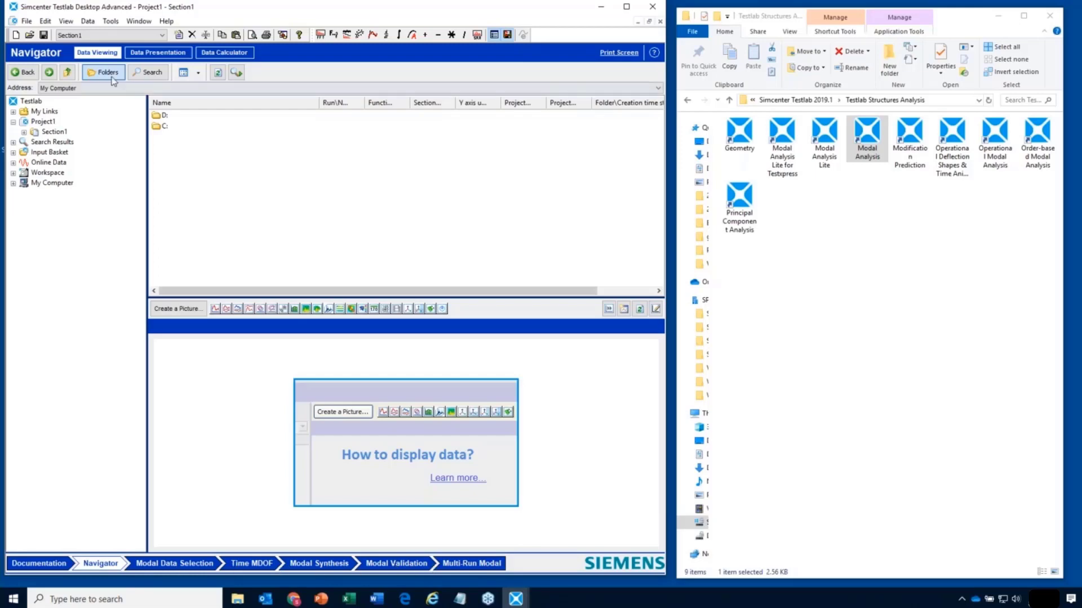
- Launch the standalone Modal Analysis program from the Structures Analysis folder, create a new project in it, and close the program
{"action": "double_click", "coordinate": [871, 140]}
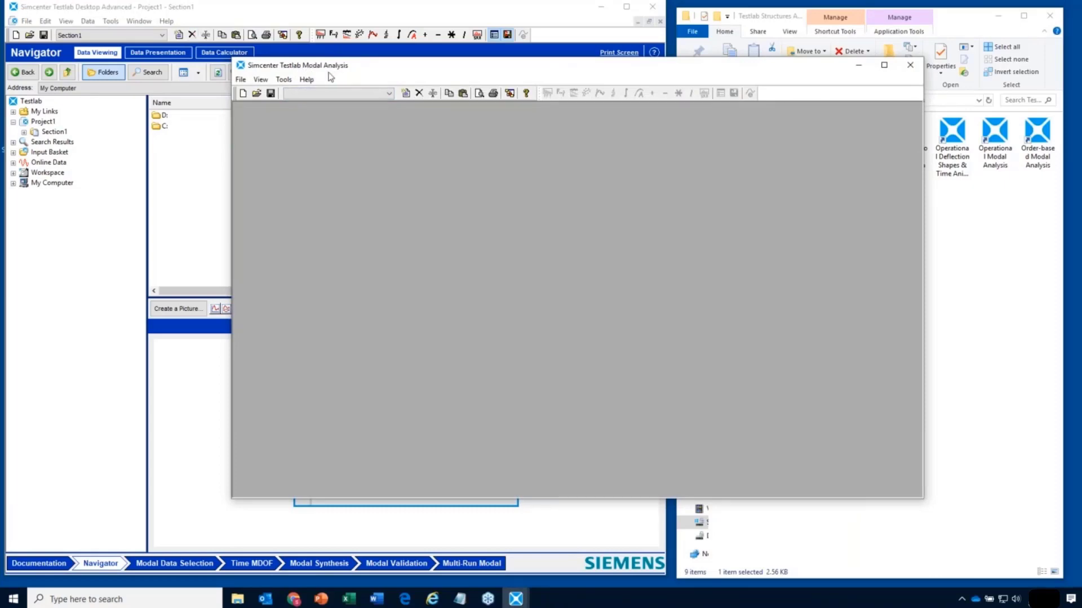
{"action": "left_click", "coordinate": [243, 94]}
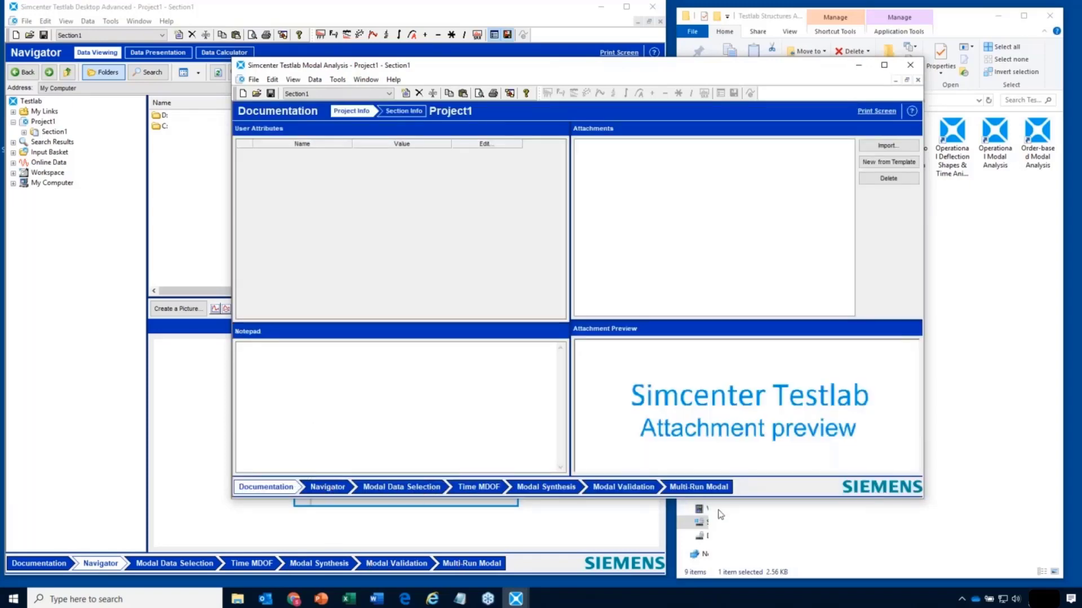
{"action": "left_click", "coordinate": [909, 65]}
{"action": "left_click", "coordinate": [617, 319]}
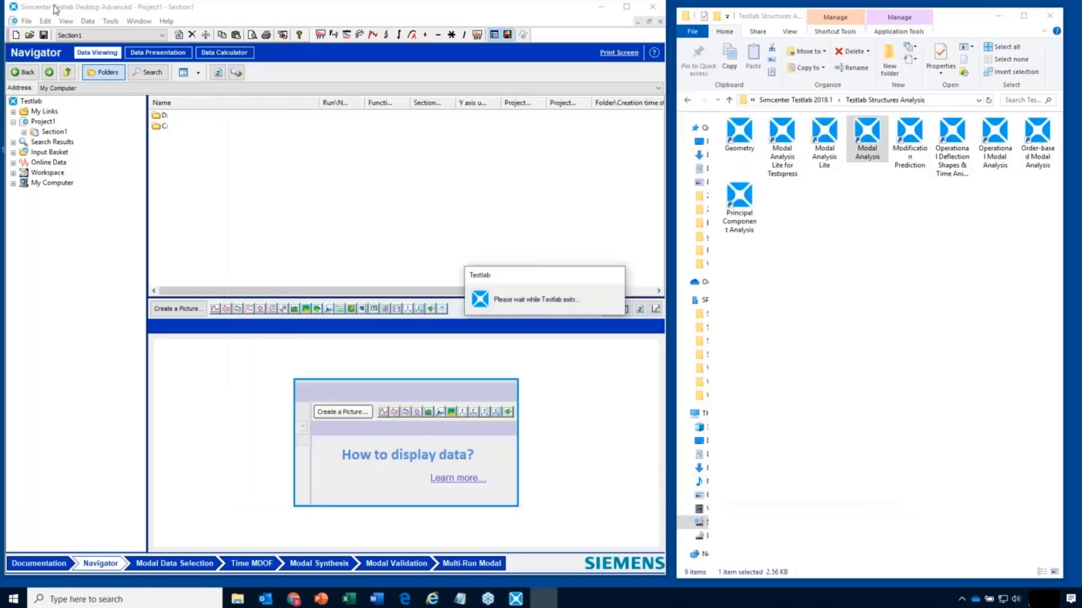
- Unload the Modal Analysis add-in from Testlab Desktop
{"action": "left_click", "coordinate": [111, 21]}
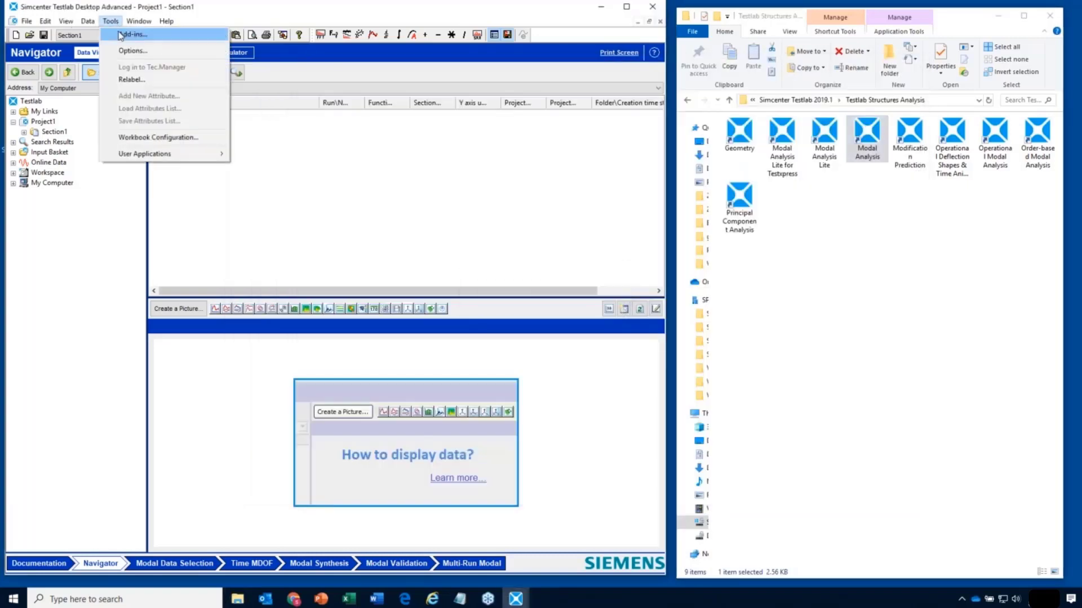
{"action": "left_click", "coordinate": [125, 34]}
{"action": "scroll", "coordinate": [258, 216], "scroll_direction": "down", "scroll_amount": 6}
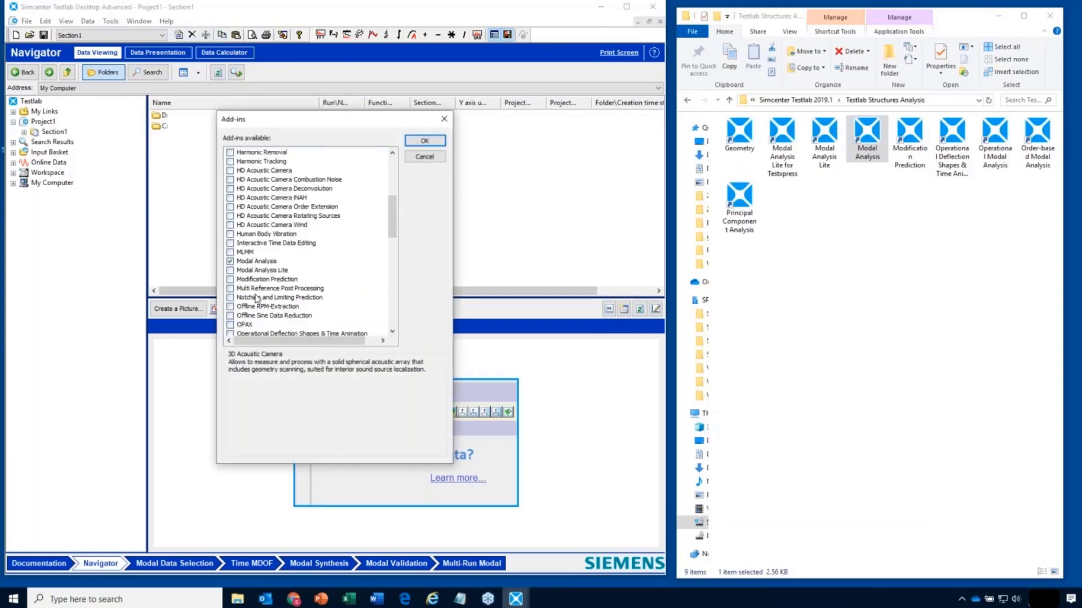
{"action": "left_click", "coordinate": [230, 262]}
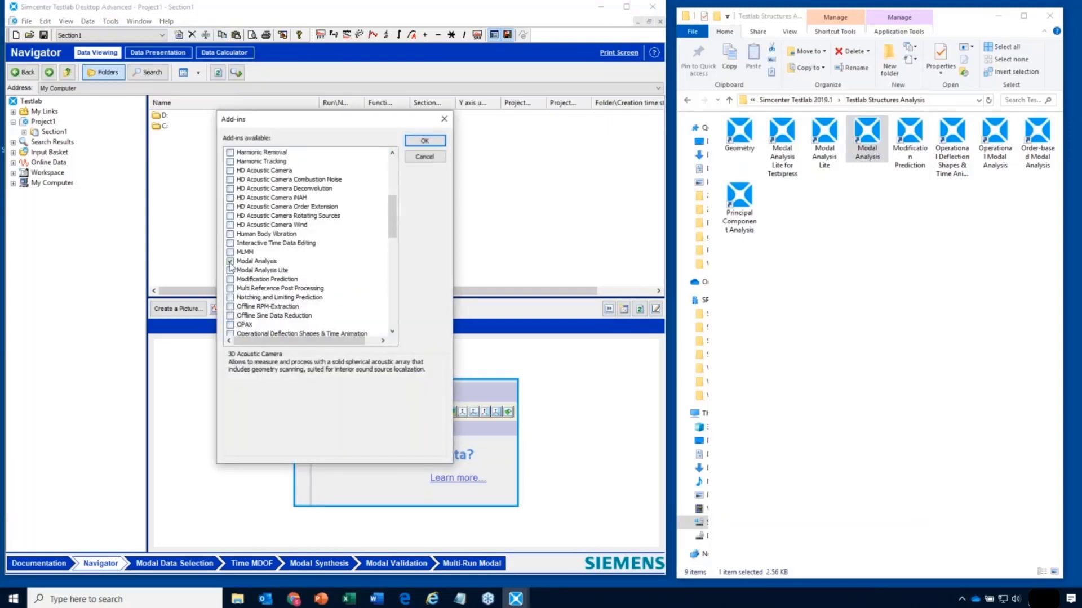
{"action": "left_click", "coordinate": [425, 141]}
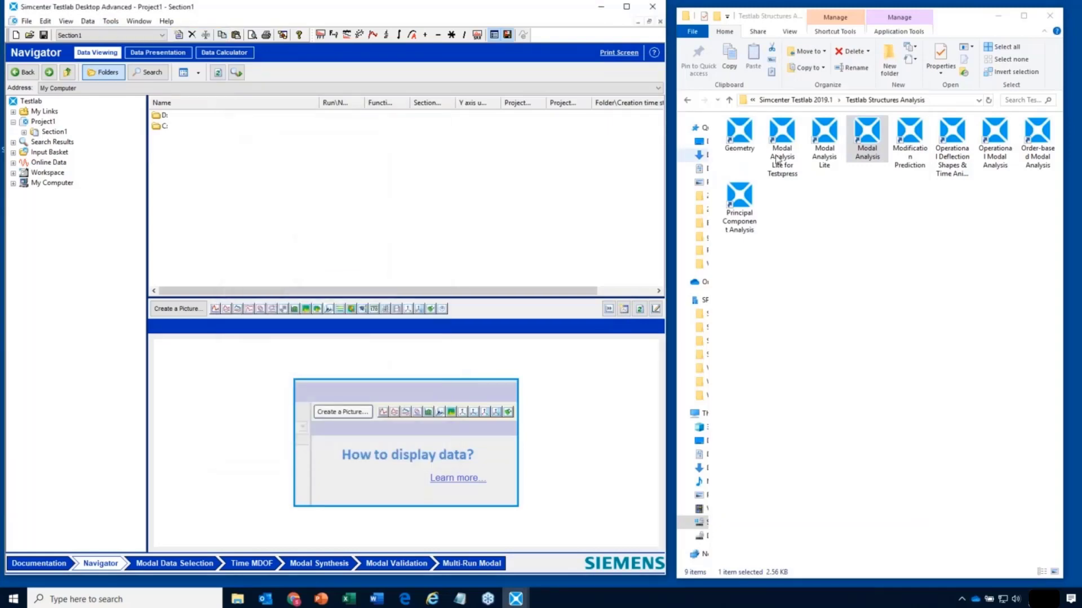
- Select the Operational Deflection Shapes & Time Animation shortcut in the folder and load the add-in of that name in Testlab Desktop
{"action": "left_click", "coordinate": [959, 176]}
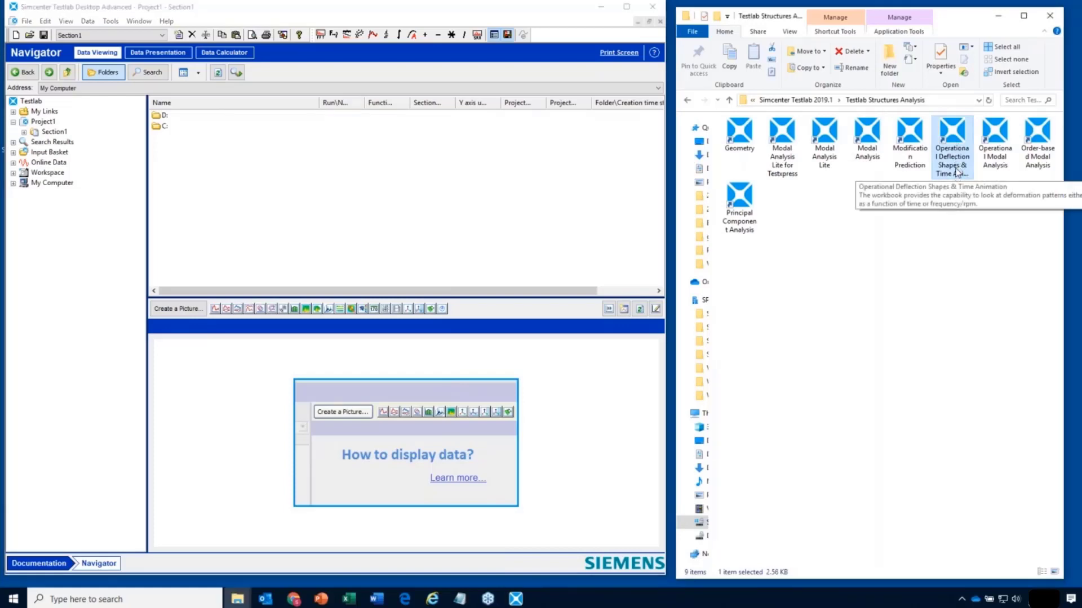
{"action": "left_click", "coordinate": [114, 23]}
{"action": "left_click", "coordinate": [120, 37]}
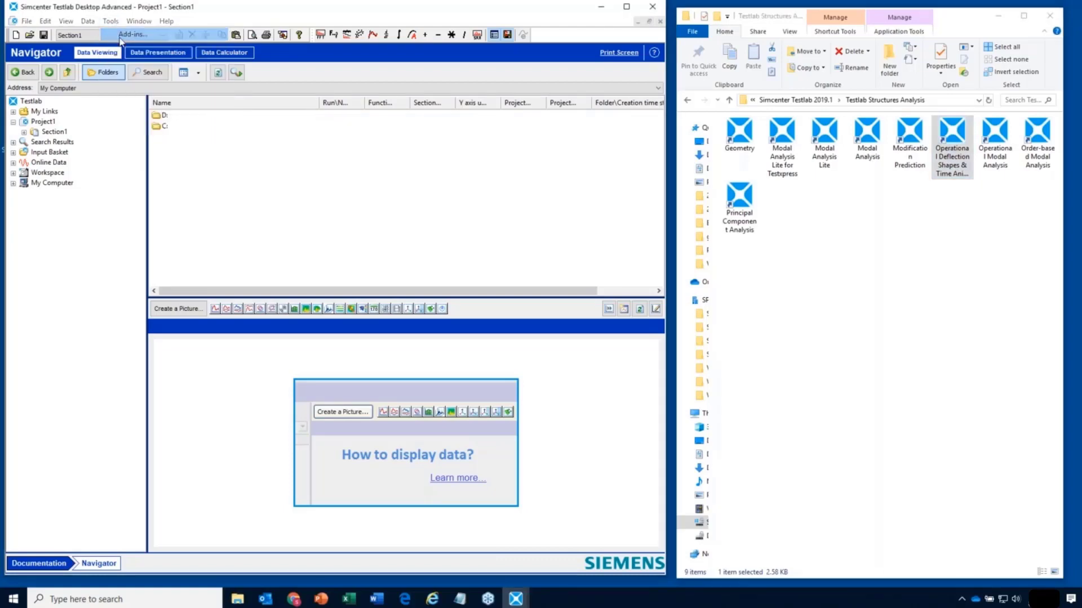
{"action": "scroll", "coordinate": [282, 168], "scroll_direction": "down", "scroll_amount": 10}
{"action": "left_click", "coordinate": [230, 162]}
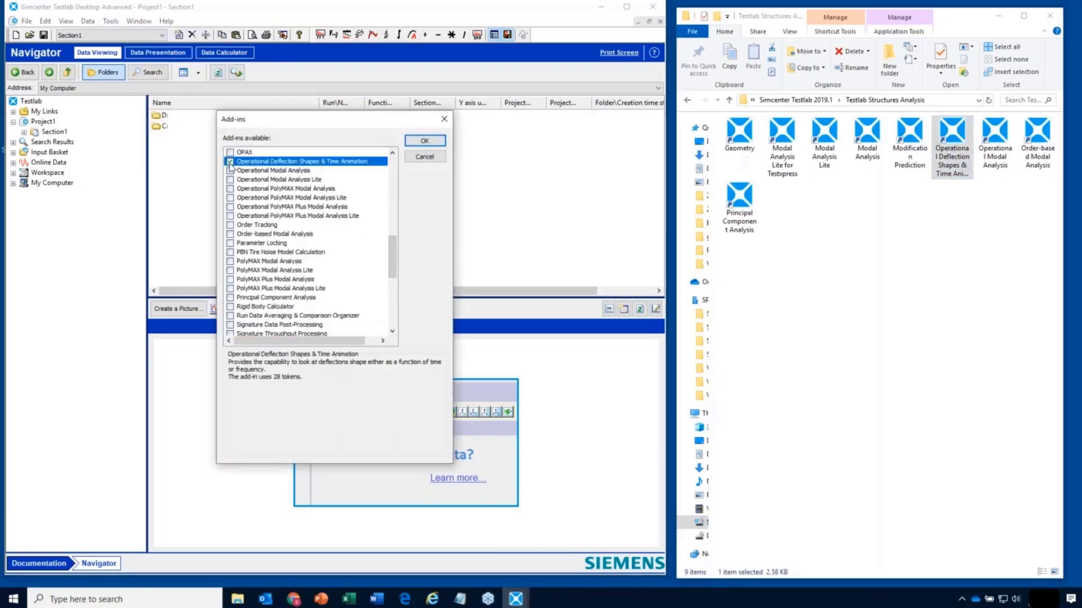
{"action": "left_click", "coordinate": [425, 144]}
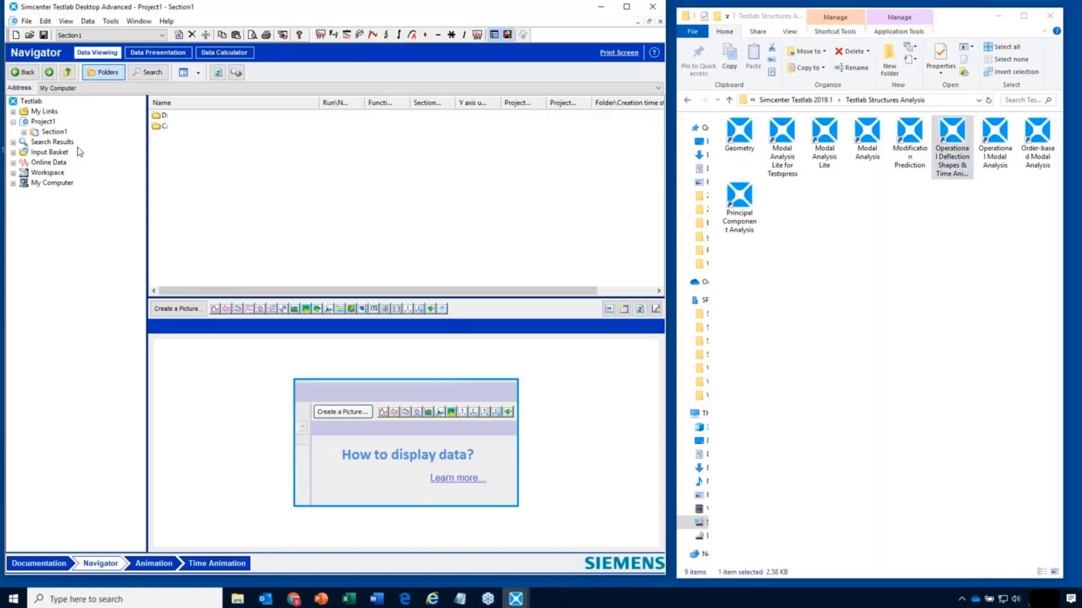
- Unload the Operational Deflection Shapes & Time Animation add-in from Testlab Desktop
{"action": "left_click", "coordinate": [110, 20]}
{"action": "left_click", "coordinate": [122, 35]}
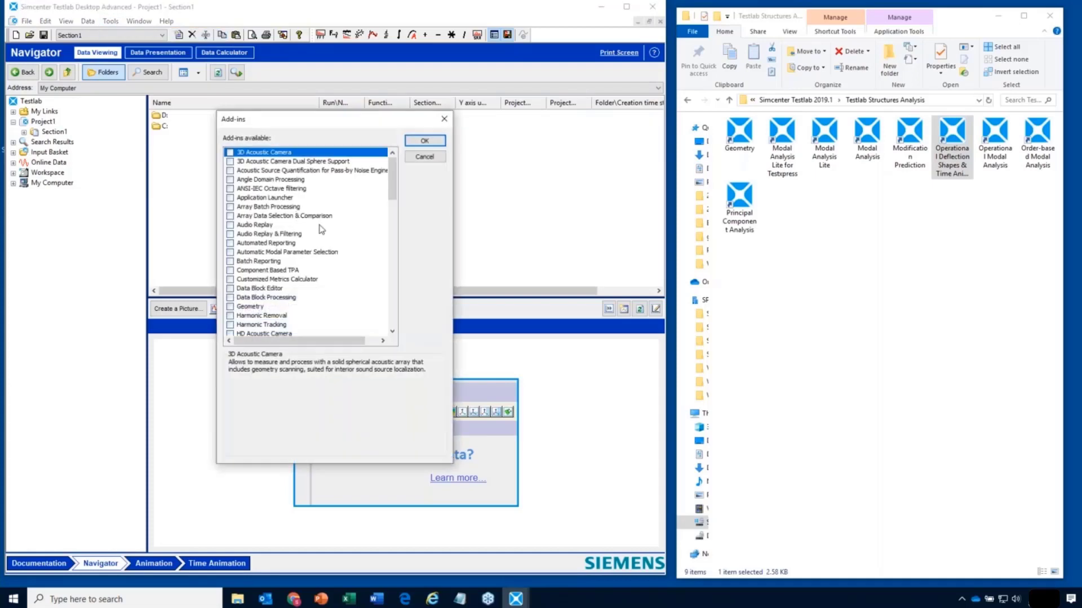
{"action": "left_click", "coordinate": [430, 142]}
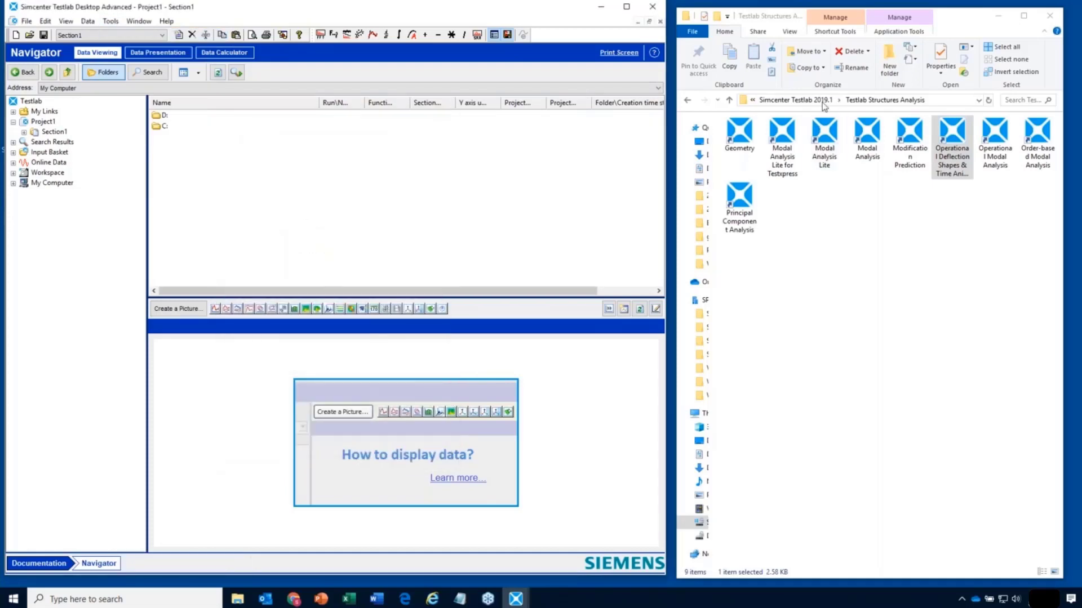
- Return to the Simcenter Testlab 2019.1 program folder and close Testlab Desktop without saving the changes to Project1
{"action": "left_click", "coordinate": [796, 100]}
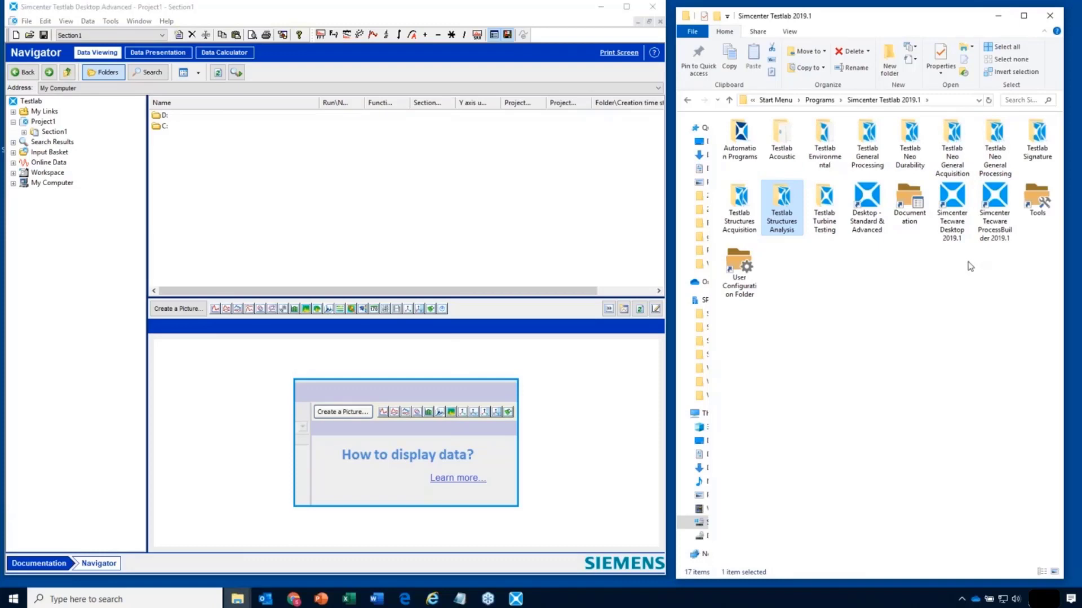
{"action": "left_click", "coordinate": [110, 21]}
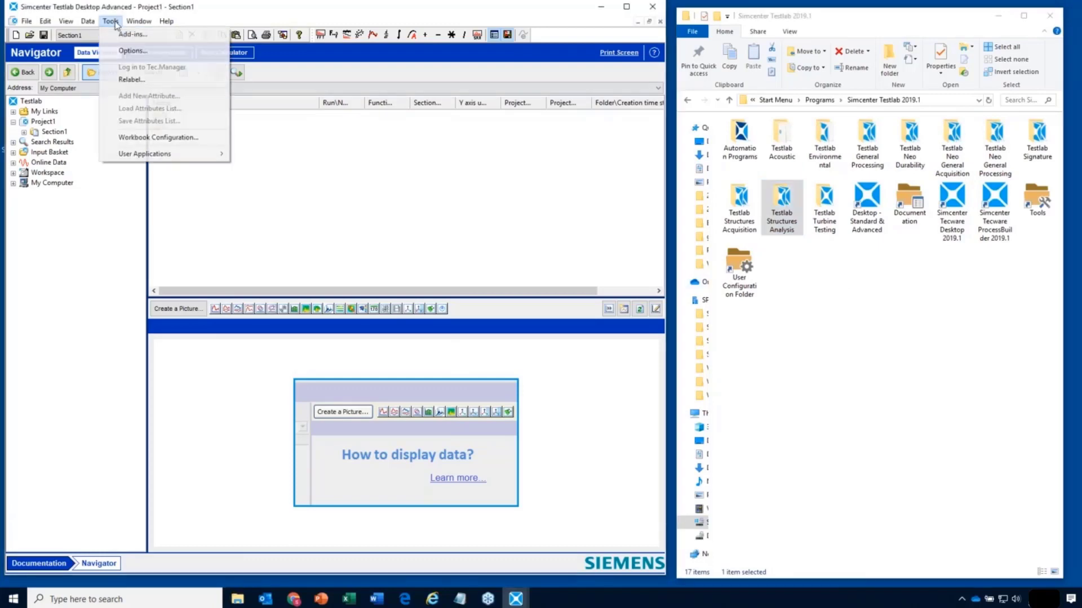
{"action": "mouse_move", "coordinate": [130, 21]}
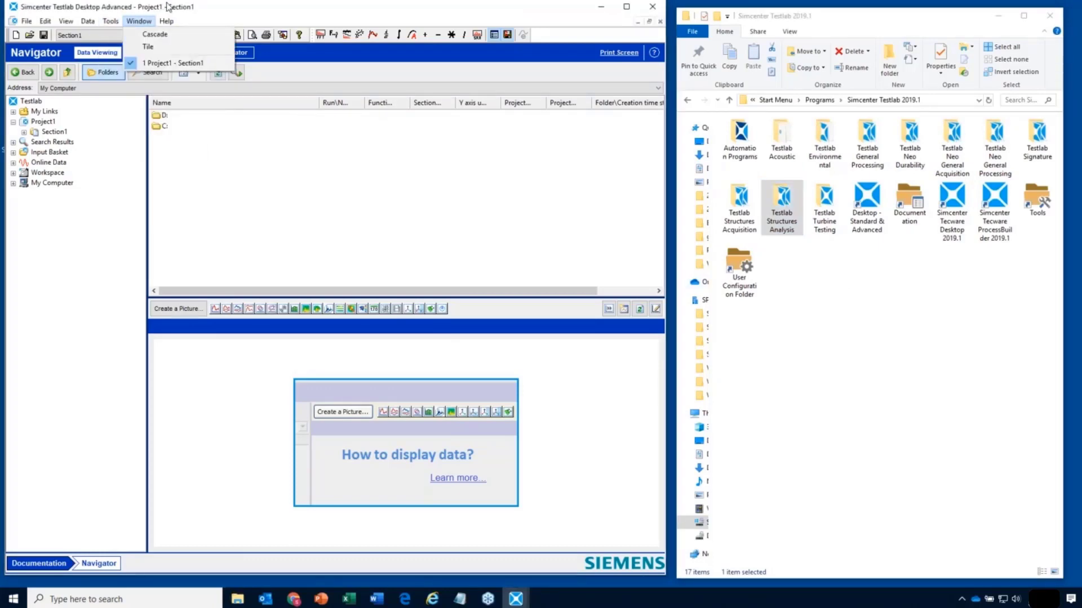
{"action": "left_click", "coordinate": [169, 7]}
{"action": "left_click", "coordinate": [652, 7]}
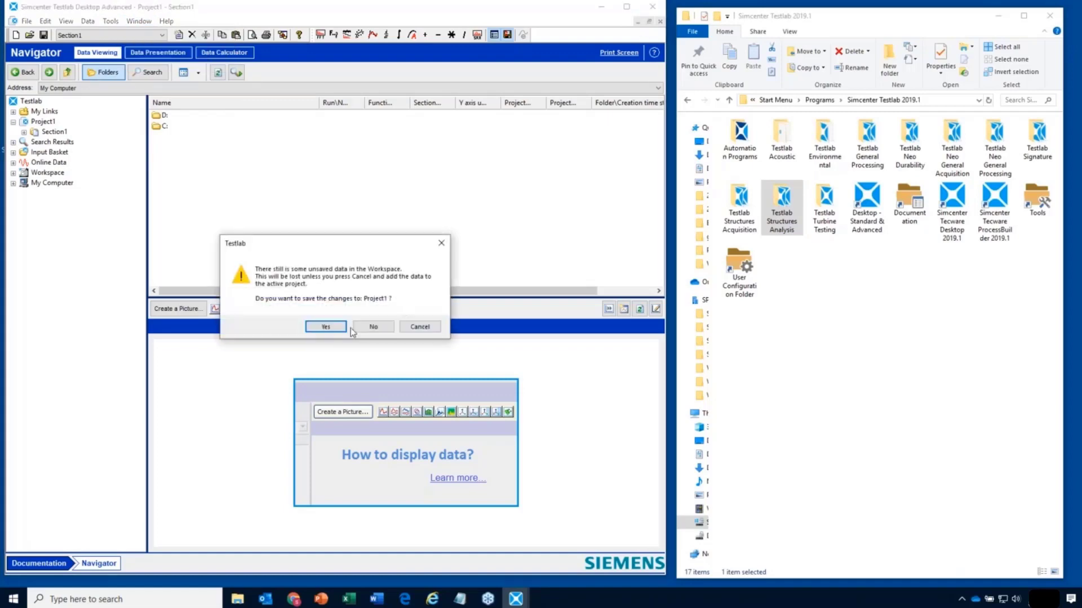
{"action": "left_click", "coordinate": [371, 327]}
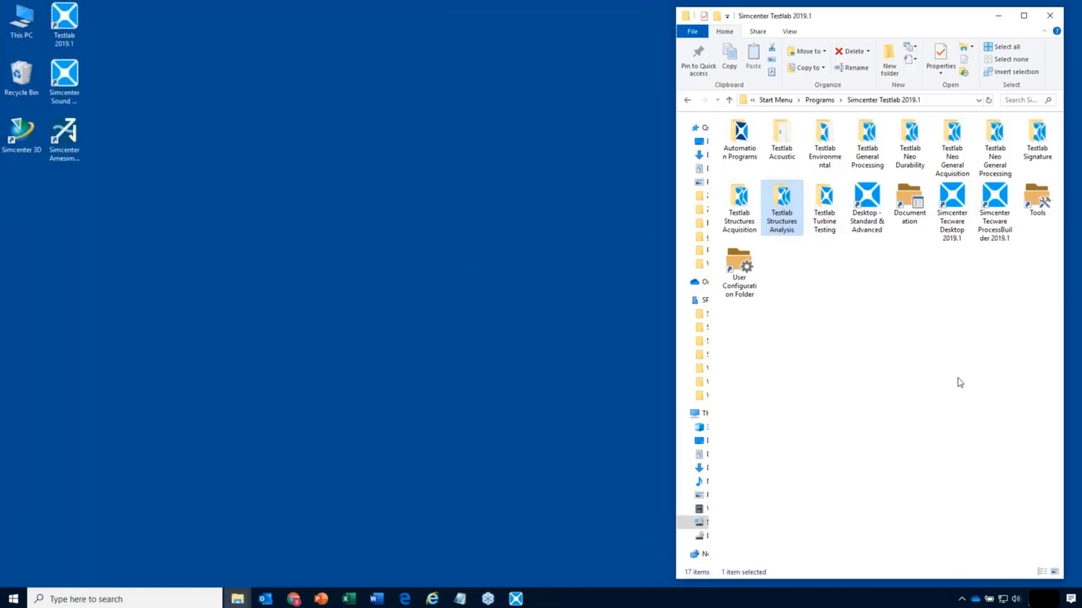
- Open the Testlab Signature folder and locate the Signature Acquisition shortcut
{"action": "left_click", "coordinate": [1042, 151]}
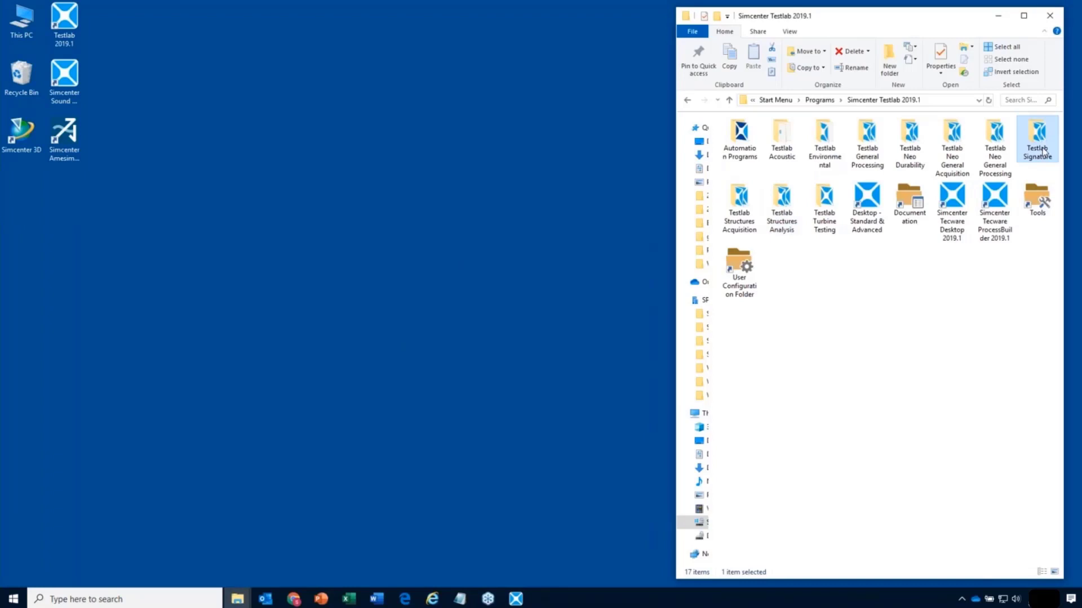
{"action": "double_click", "coordinate": [1042, 151]}
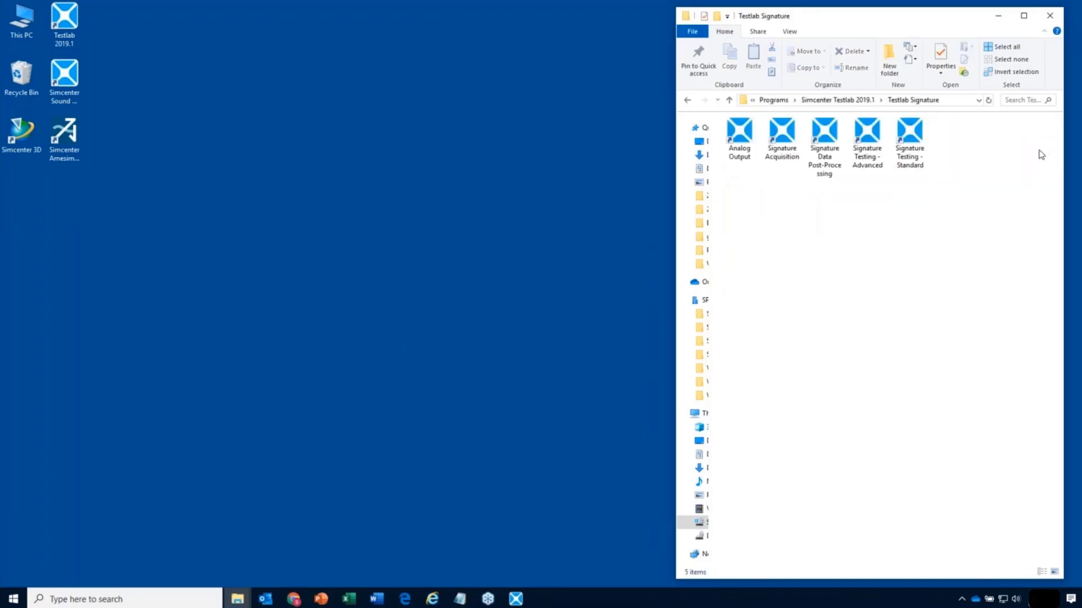
{"action": "left_click", "coordinate": [790, 138]}
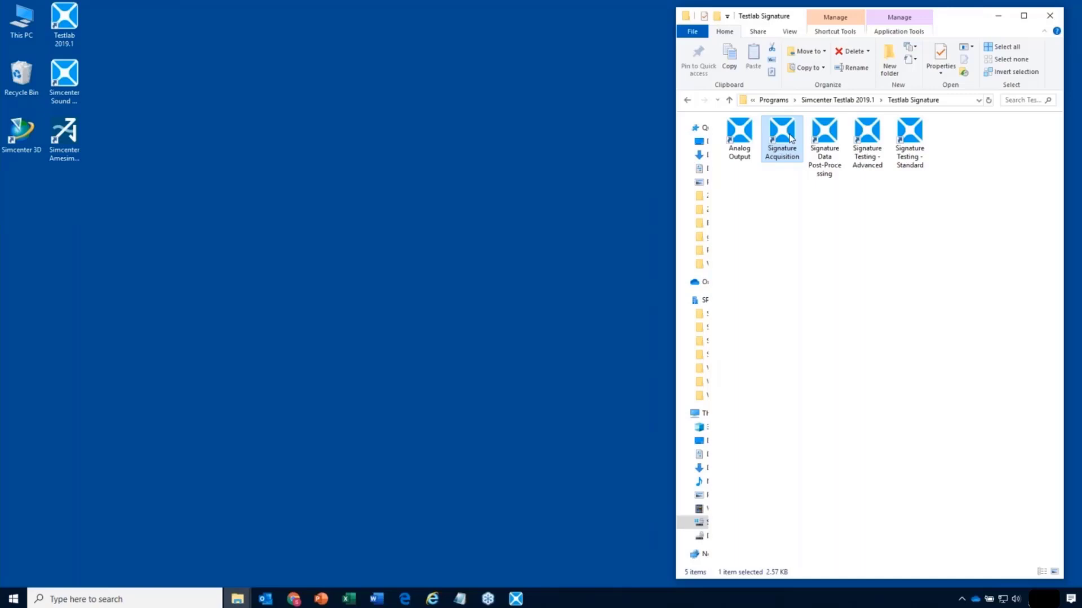
- Browse to the Testlab Structures Acquisition folder and locate the Impact Testing shortcut
{"action": "left_click", "coordinate": [823, 103]}
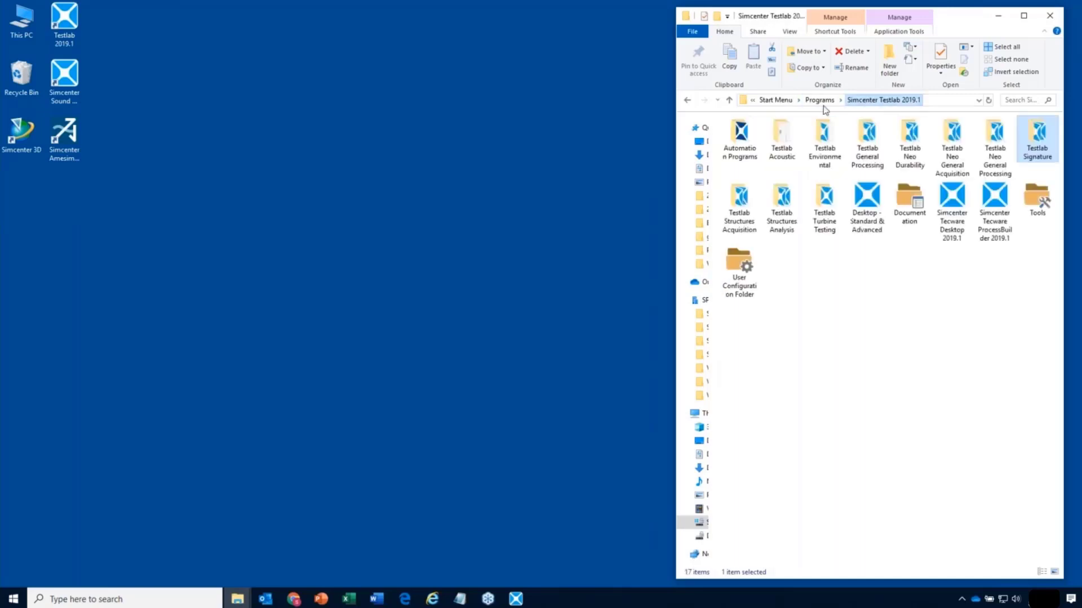
{"action": "double_click", "coordinate": [739, 208]}
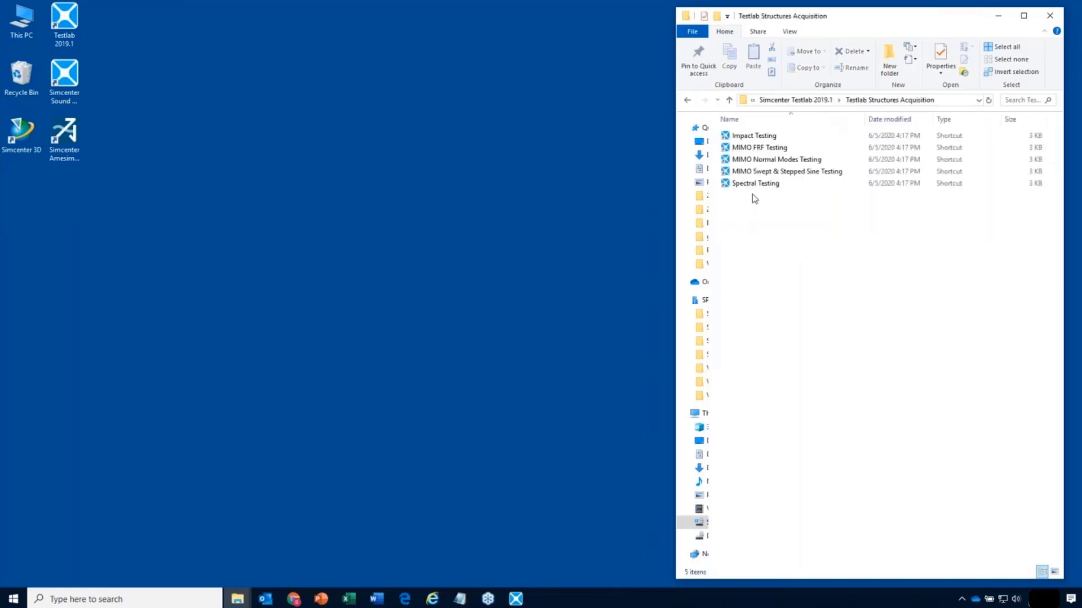
{"action": "left_click", "coordinate": [760, 141]}
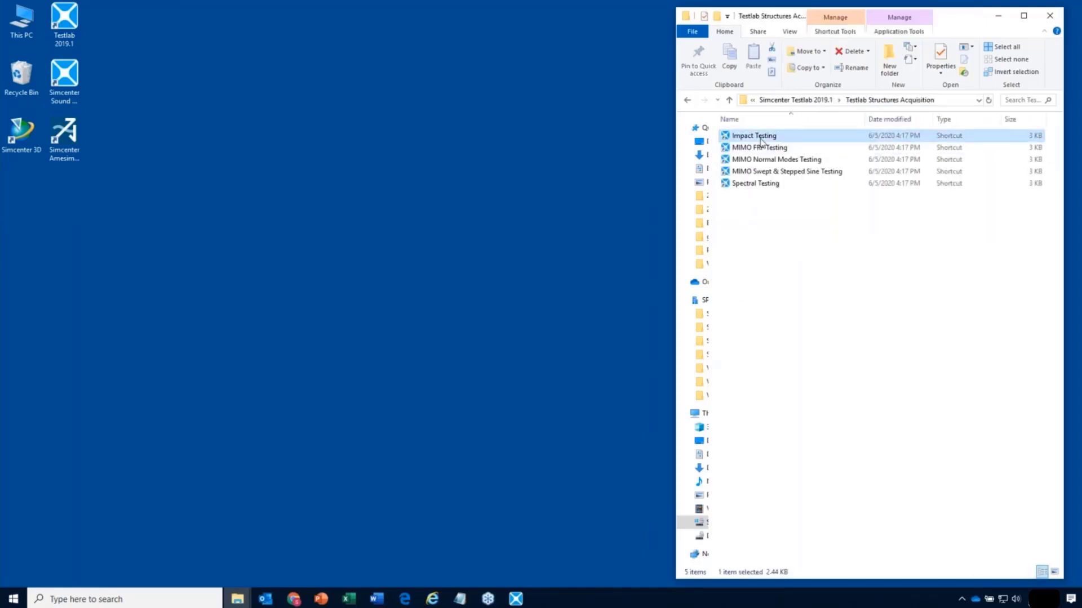
- Browse to the Testlab Environmental folder and locate the Random Control and Shock Control shortcuts
{"action": "left_click", "coordinate": [689, 101]}
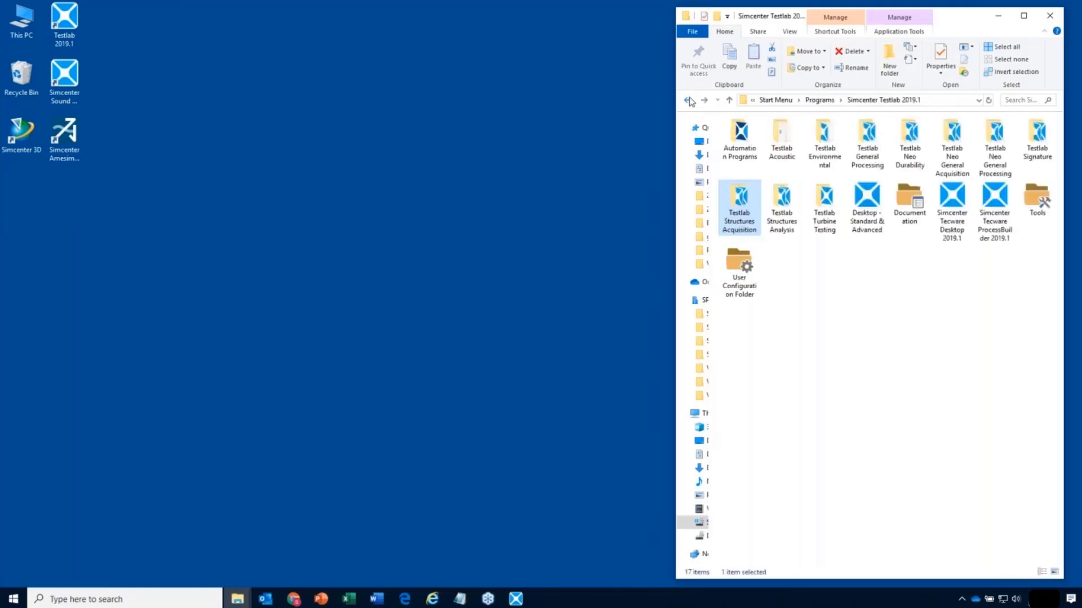
{"action": "double_click", "coordinate": [826, 144]}
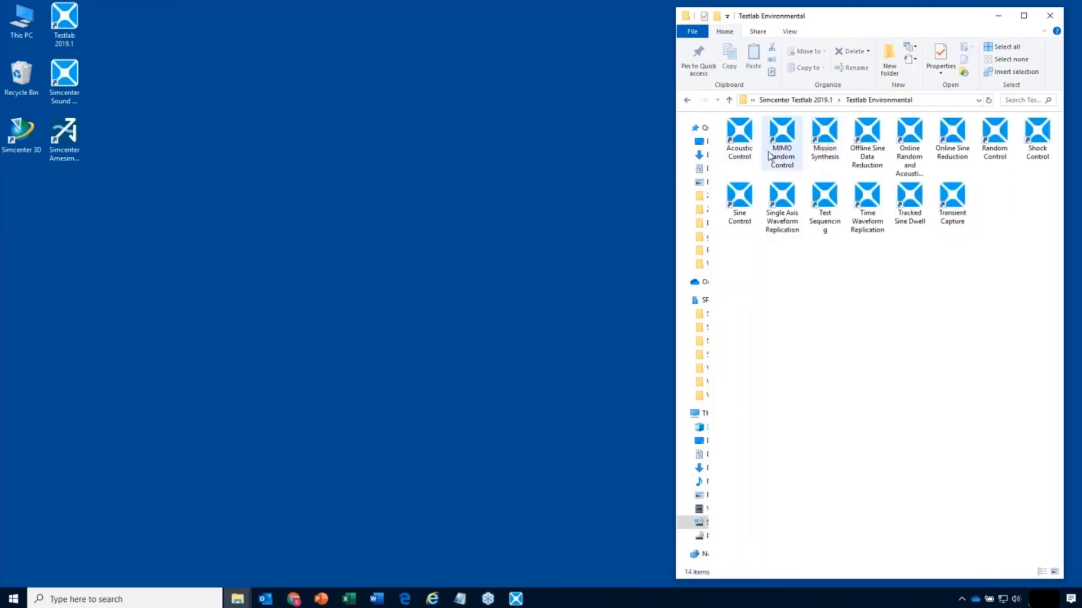
{"action": "left_click", "coordinate": [1004, 144]}
{"action": "left_click", "coordinate": [1035, 143]}
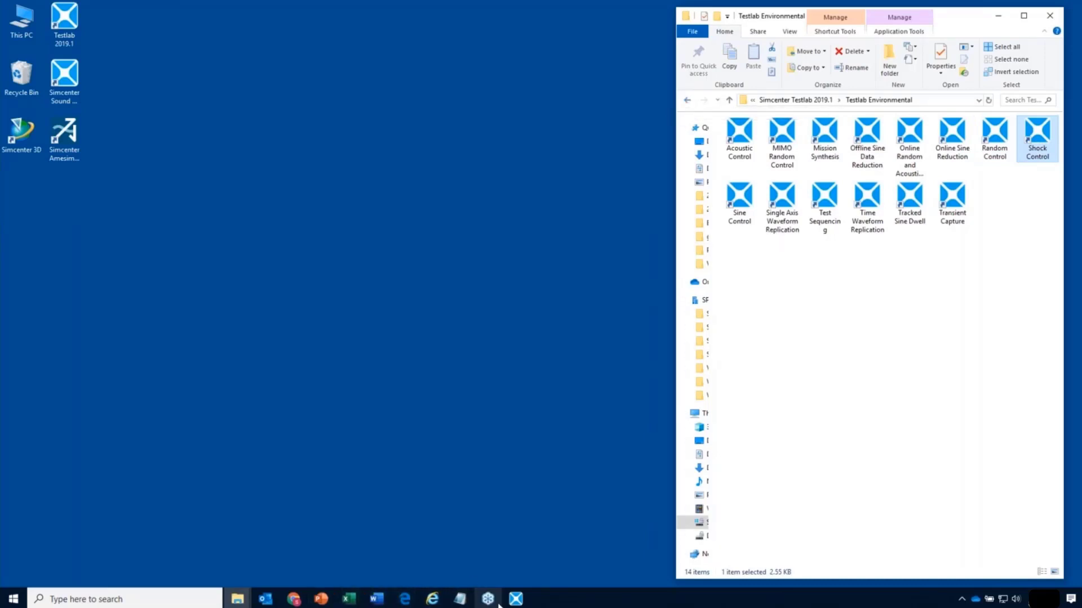
{"action": "left_click", "coordinate": [532, 553]}
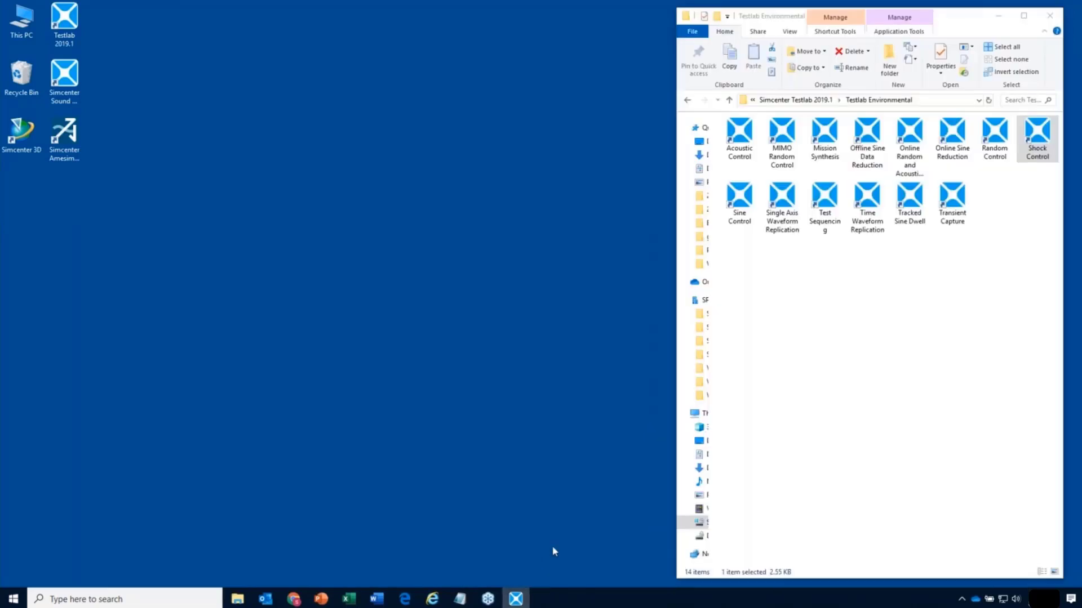
- Create a Windows desktop shortcut for Desktop - Standard & Advanced from the Simcenter Testlab 2019.1 folder and place it beside the Testlab 2019.1 icon
{"action": "left_click", "coordinate": [687, 100]}
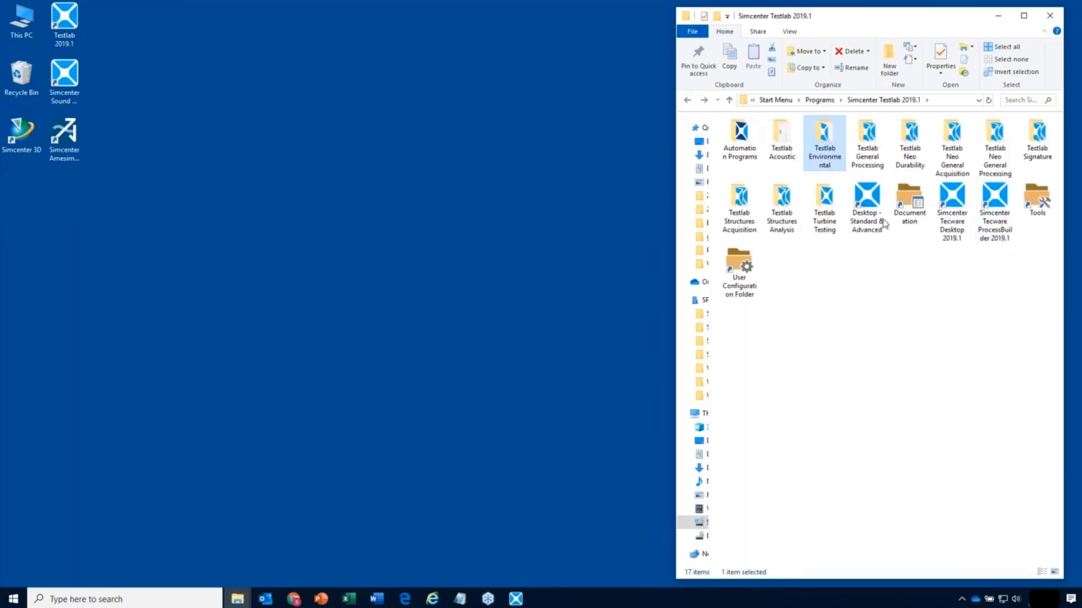
{"action": "left_click", "coordinate": [882, 224]}
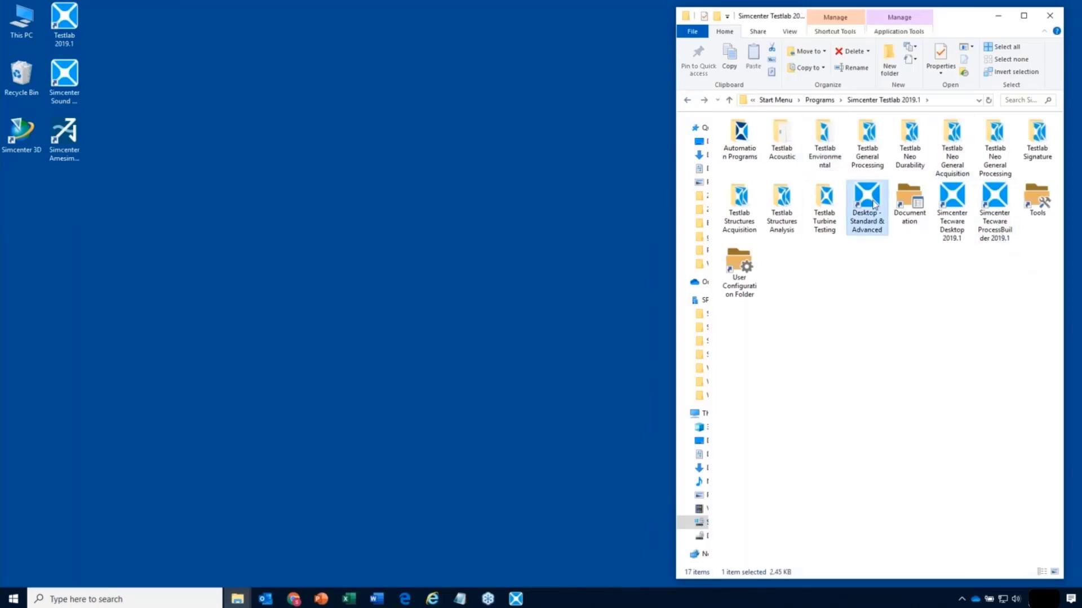
{"action": "right_click", "coordinate": [874, 204]}
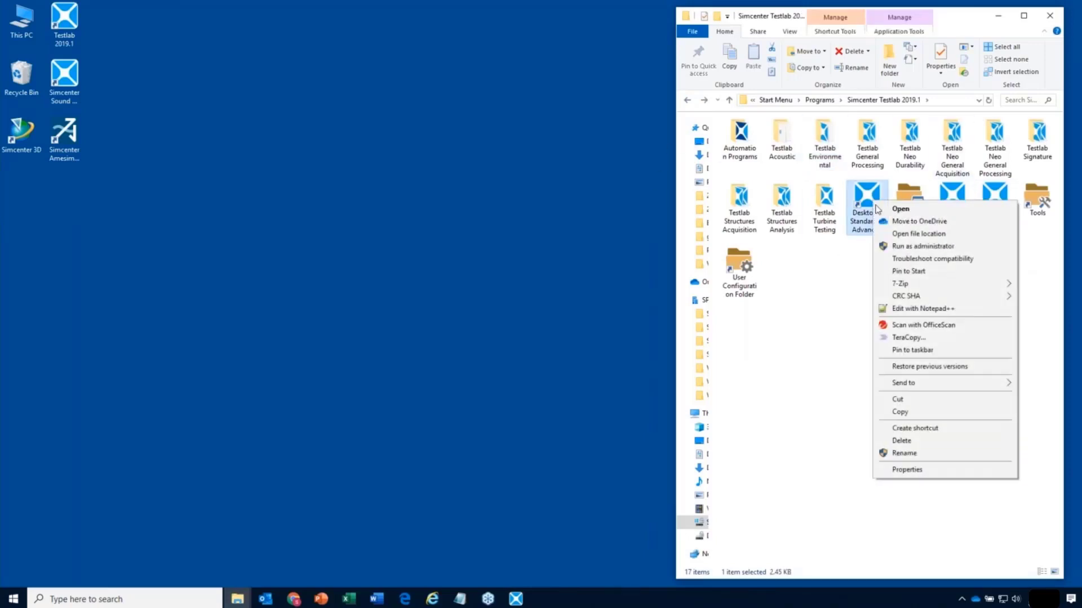
{"action": "left_click", "coordinate": [933, 427]}
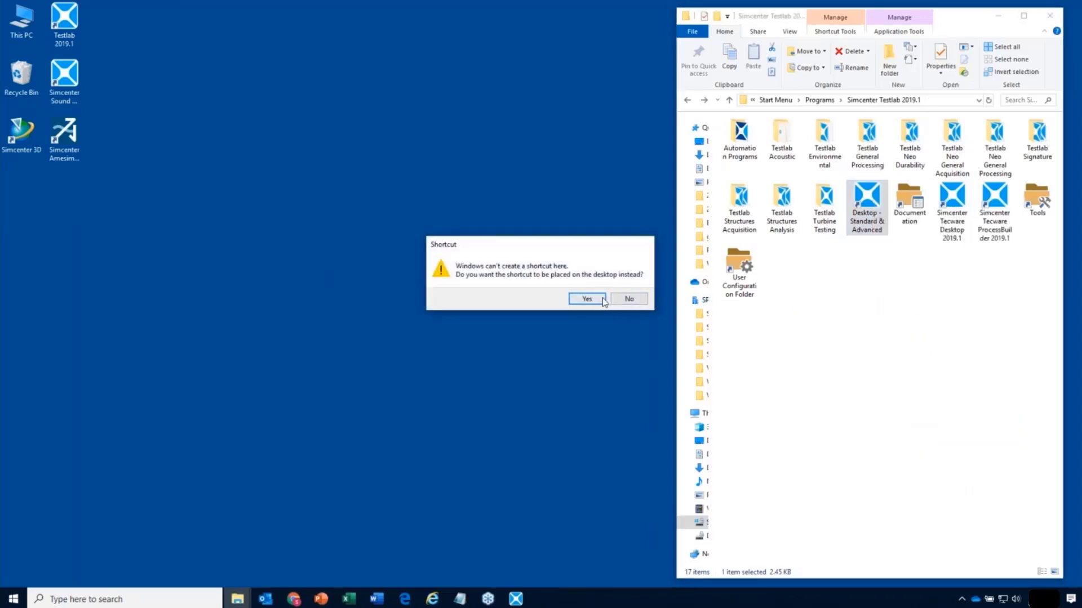
{"action": "left_click", "coordinate": [587, 299]}
{"action": "left_click_drag", "start_coordinate": [21, 248], "coordinate": [160, 35]}
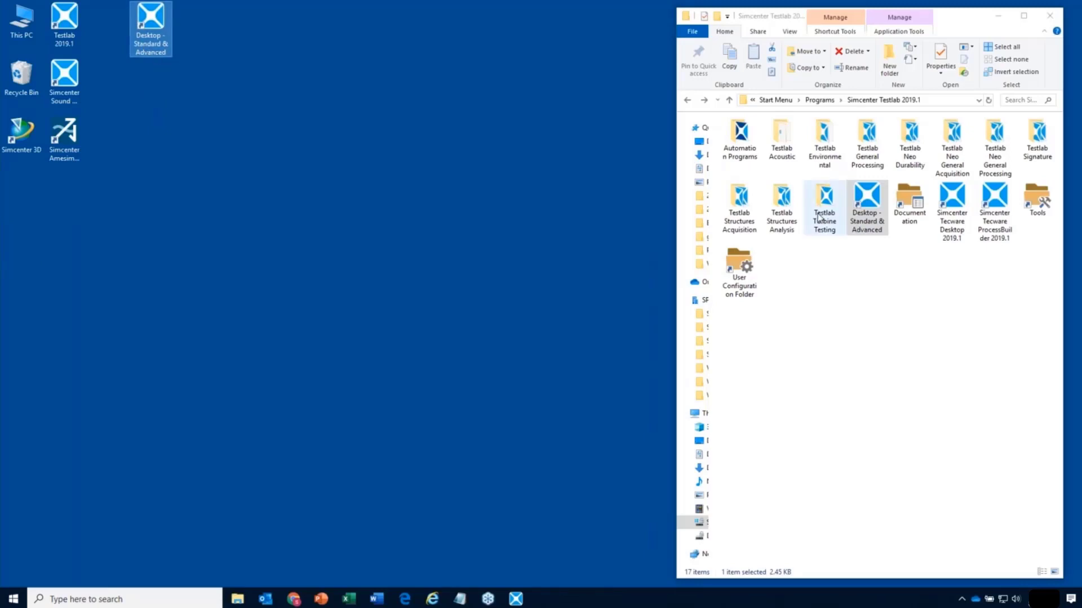
- Create a Windows desktop shortcut for Signature Acquisition from the Testlab Signature folder and place it below the Desktop - Standard & Advanced shortcut
{"action": "double_click", "coordinate": [1040, 148]}
{"action": "right_click", "coordinate": [777, 132]}
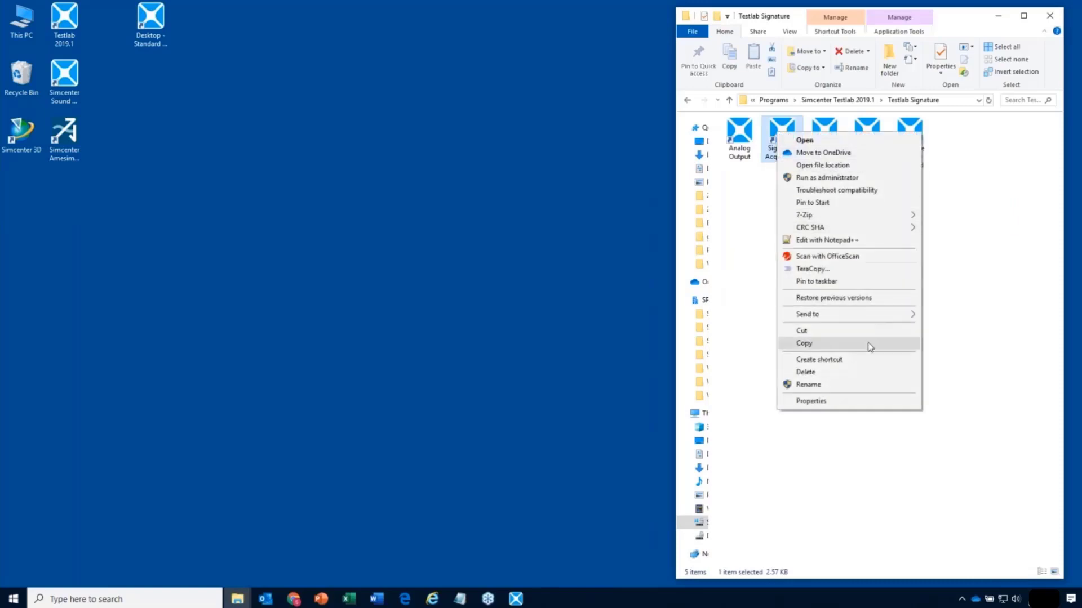
{"action": "left_click", "coordinate": [854, 359]}
{"action": "left_click", "coordinate": [586, 300]}
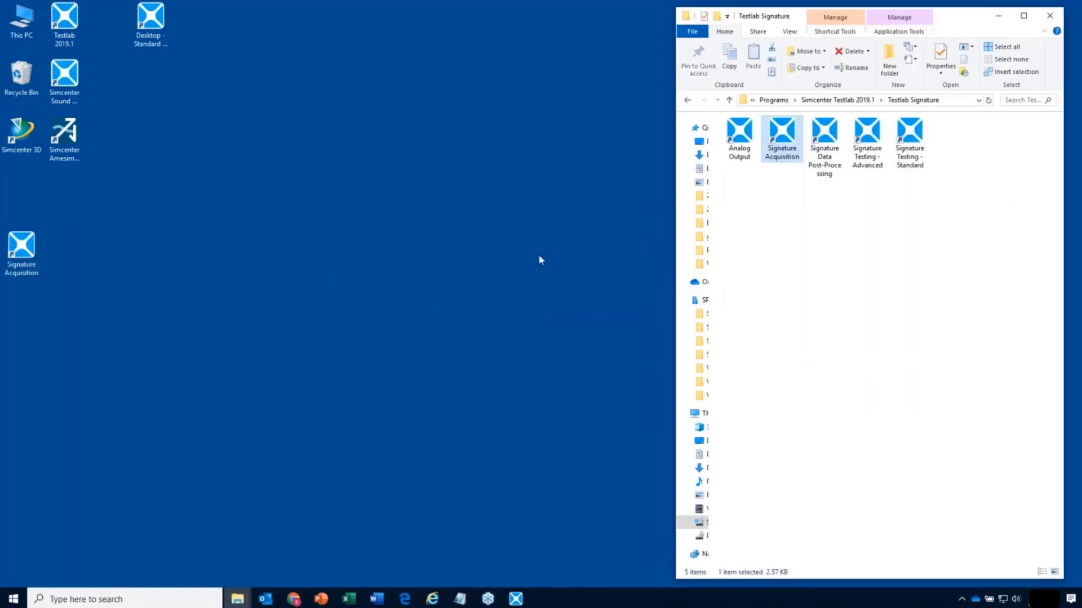
{"action": "mouse_move", "coordinate": [24, 254]}
{"action": "left_mouse_down"}
{"action": "mouse_move", "coordinate": [82, 214]}
{"action": "mouse_move", "coordinate": [154, 86]}
{"action": "left_mouse_up"}
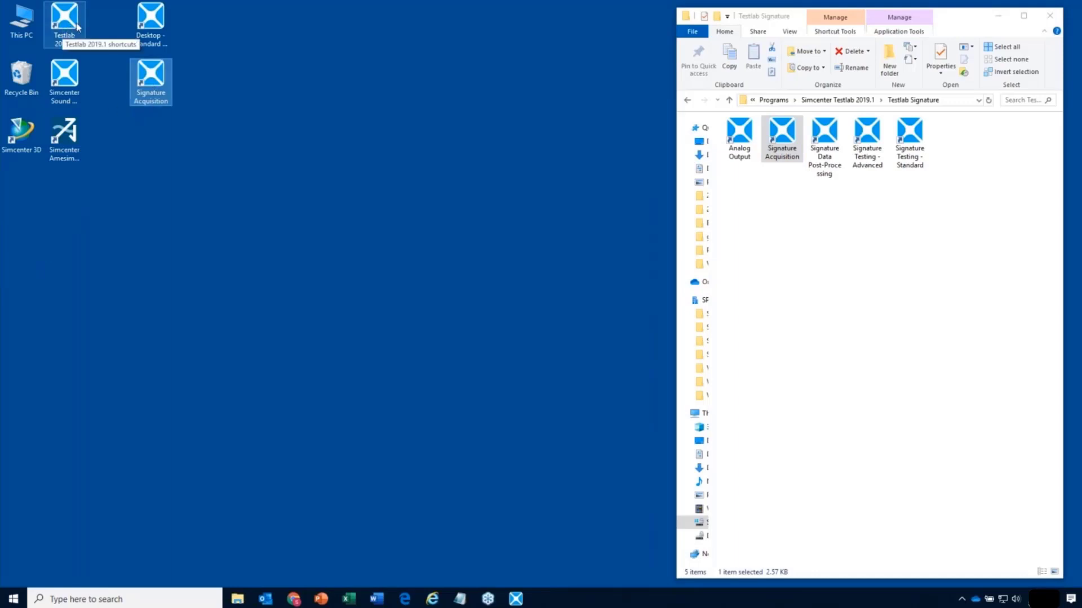
- Launch Signature Acquisition and create a new project in it
{"action": "left_click", "coordinate": [687, 100]}
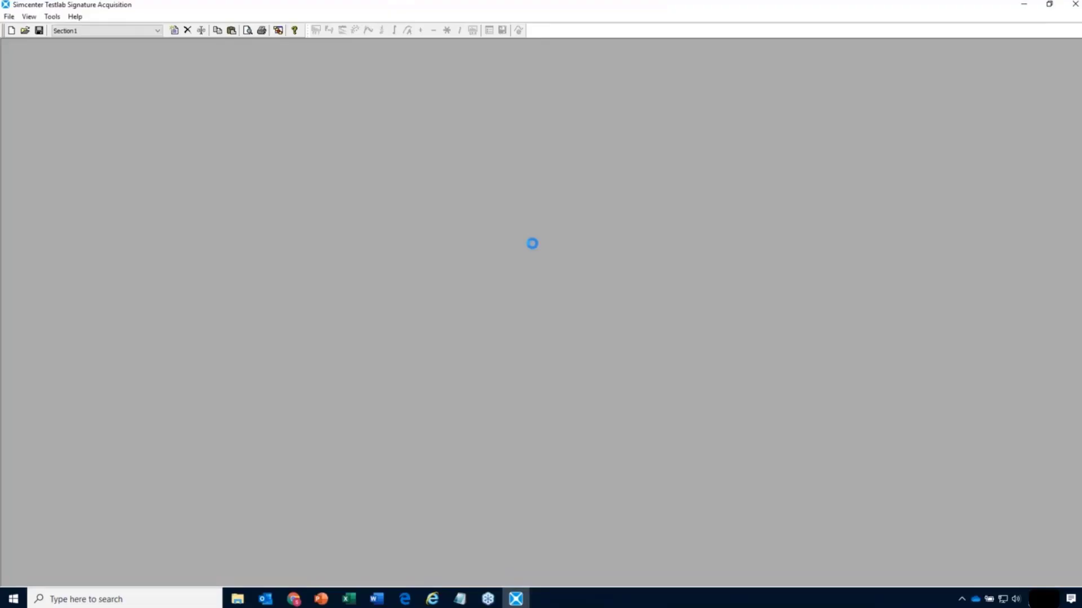
{"action": "left_click", "coordinate": [11, 31]}
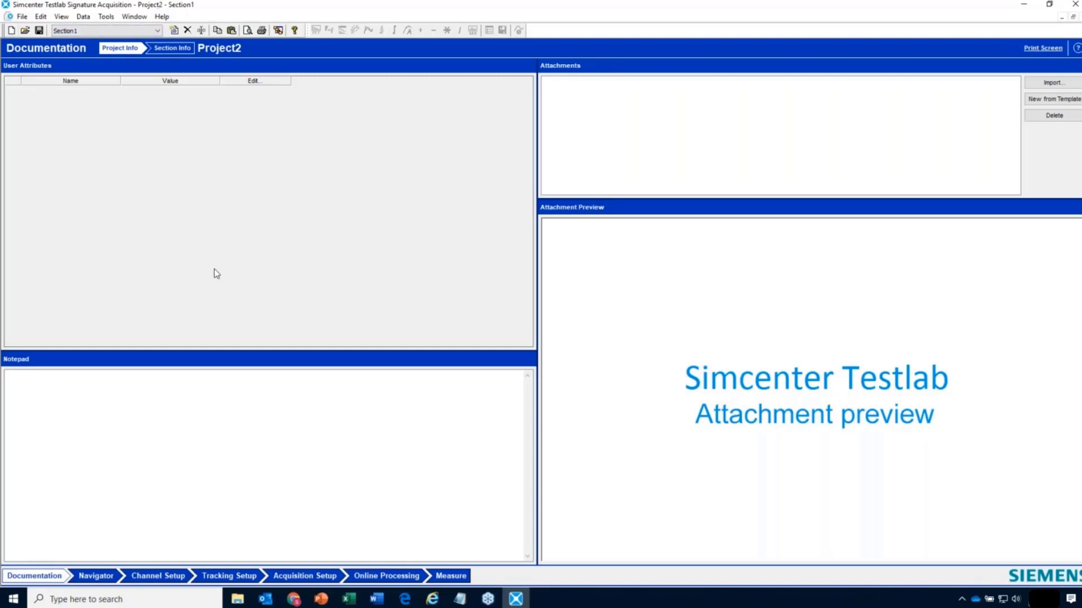
- Switch to PowerPoint, view the file options of a blank presentation in a resized window, and close it
{"action": "left_click", "coordinate": [321, 600]}
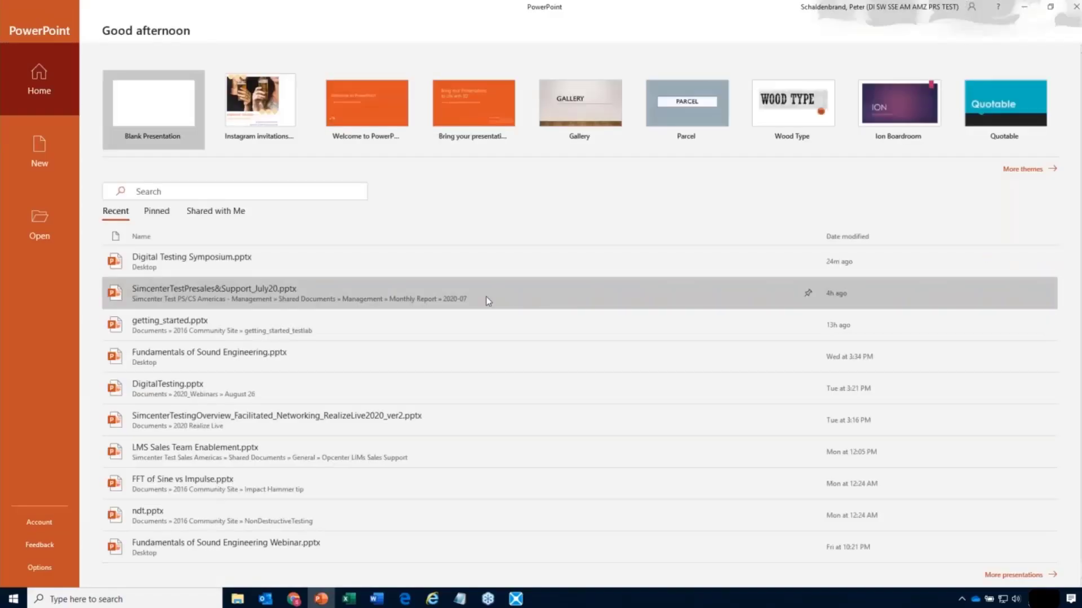
{"action": "left_click", "coordinate": [155, 117]}
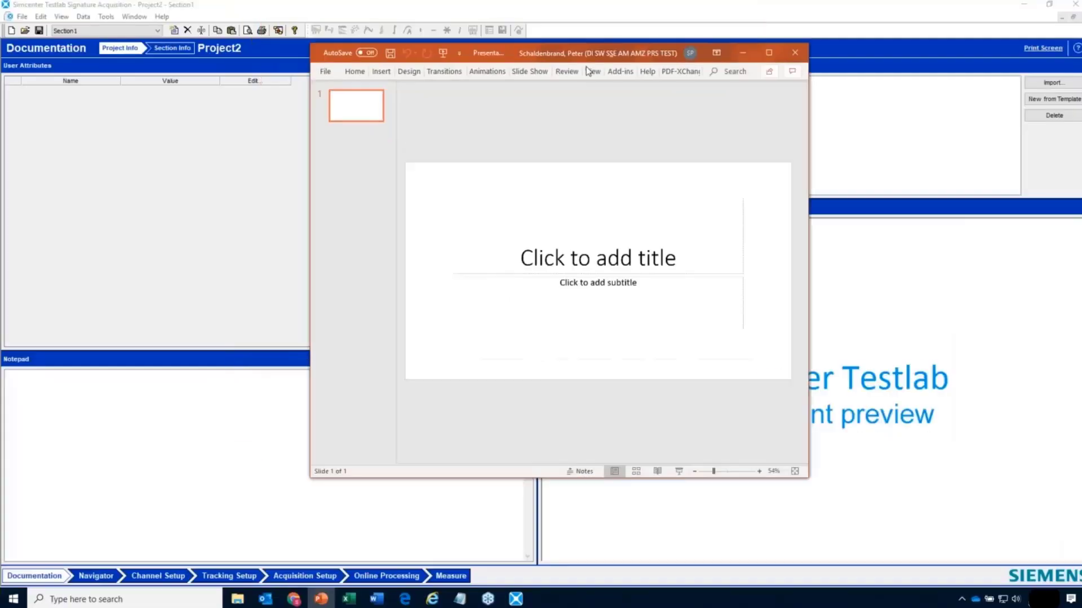
{"action": "double_click", "coordinate": [475, 13]}
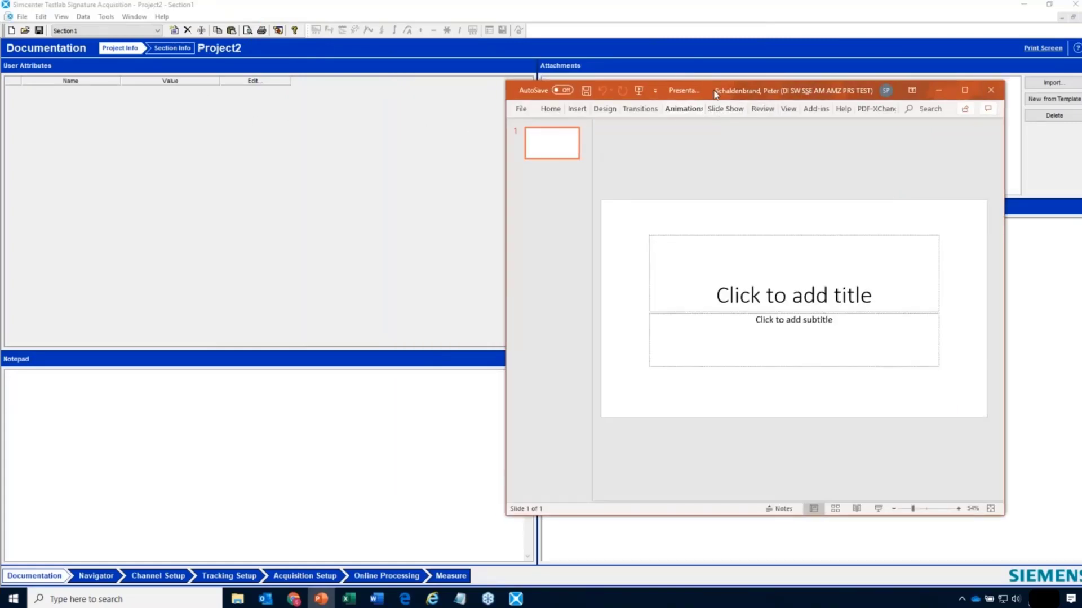
{"action": "left_click_drag", "start_coordinate": [508, 131], "coordinate": [419, 131]}
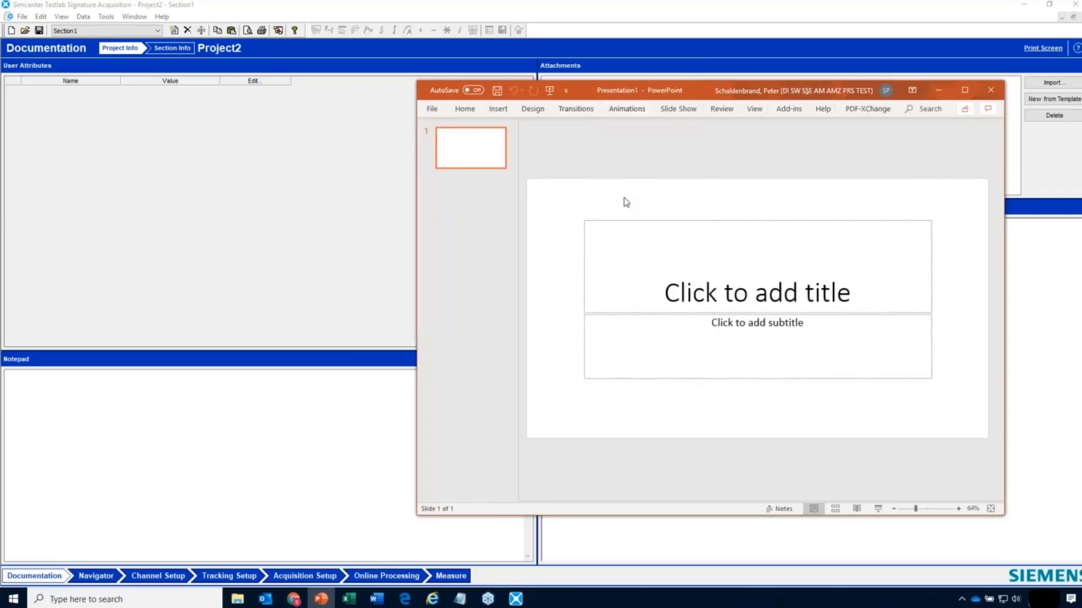
{"action": "left_click", "coordinate": [433, 109]}
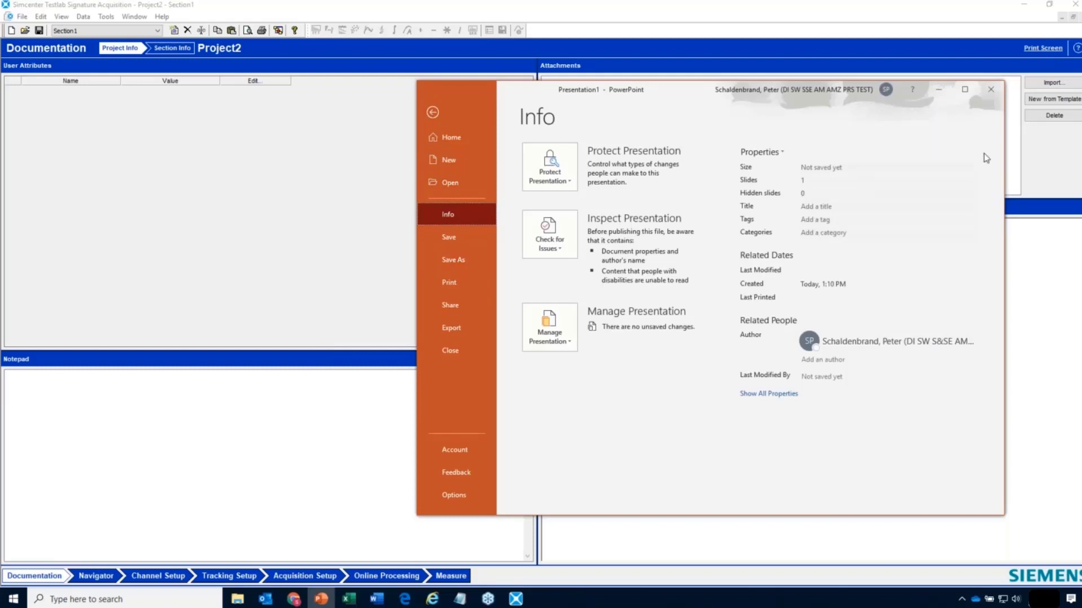
{"action": "left_click", "coordinate": [989, 90]}
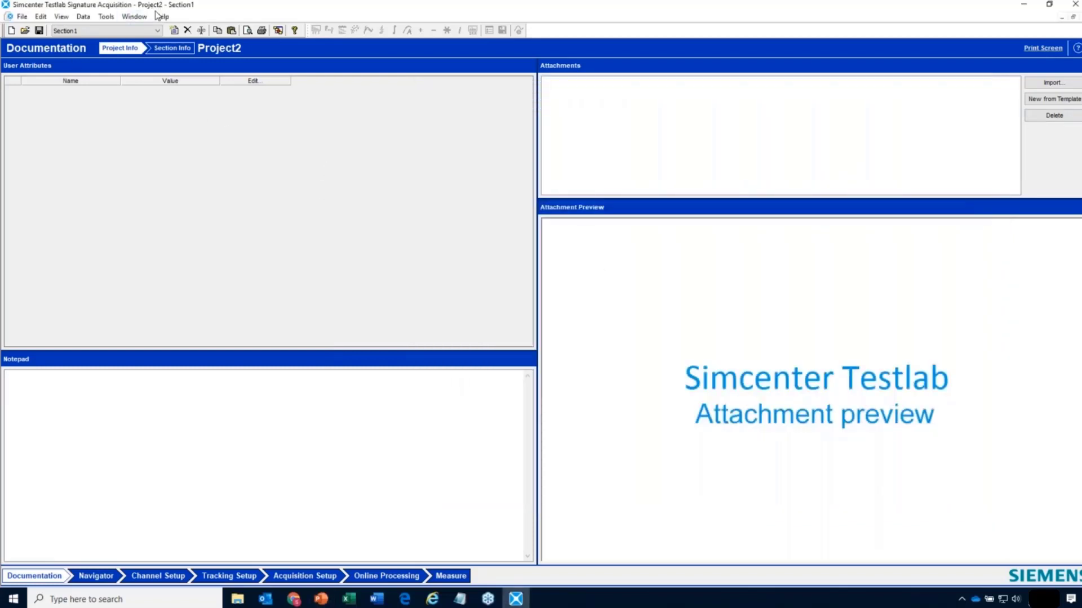
- Save the Signature Acquisition project in the demo folder under the name fred
{"action": "left_click", "coordinate": [22, 16]}
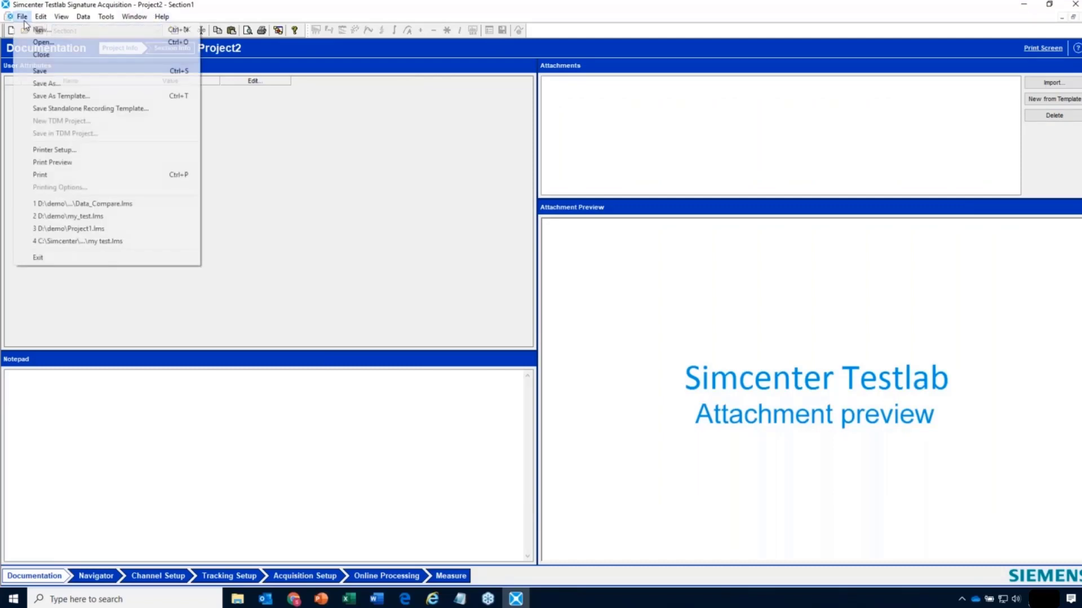
{"action": "left_click", "coordinate": [59, 87]}
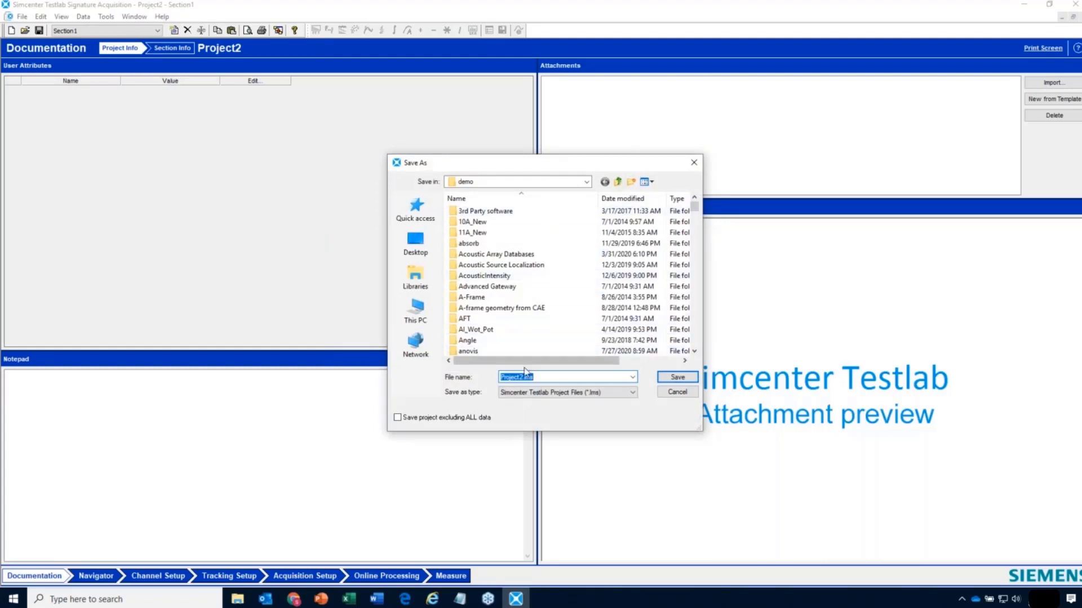
{"action": "type", "text": "fred"}
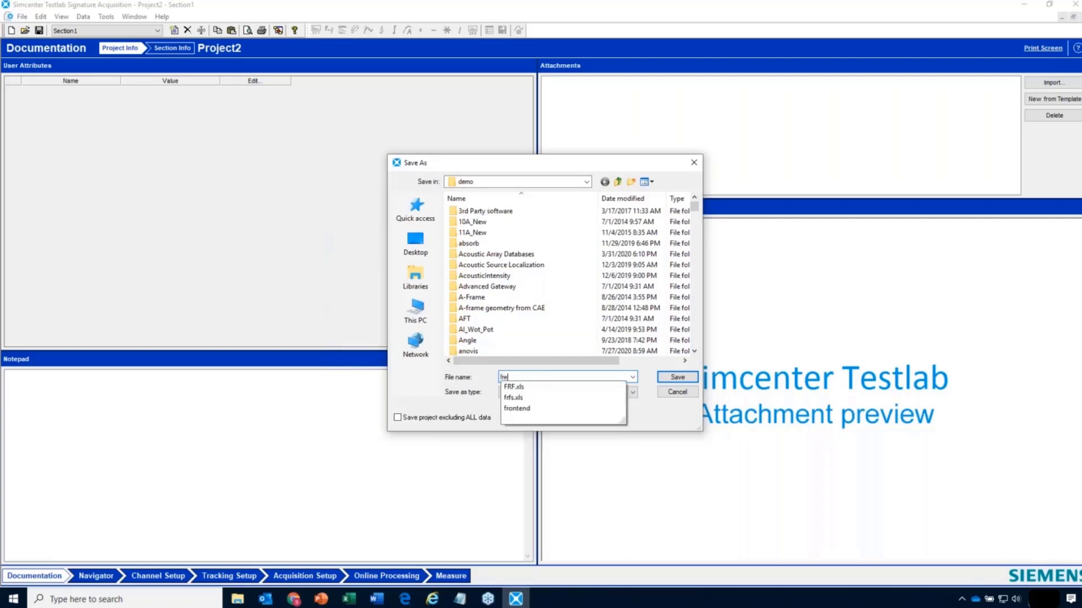
{"action": "left_click", "coordinate": [683, 378]}
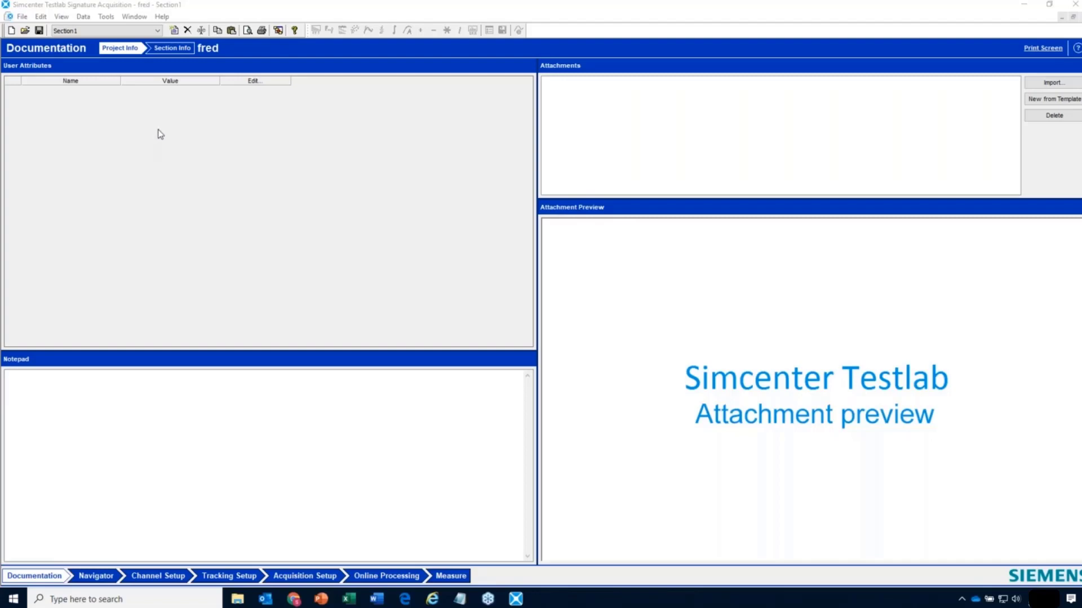
- Show Section1 of the fred project in the Navigator and view the project's Save As options without saving
{"action": "left_click", "coordinate": [103, 578]}
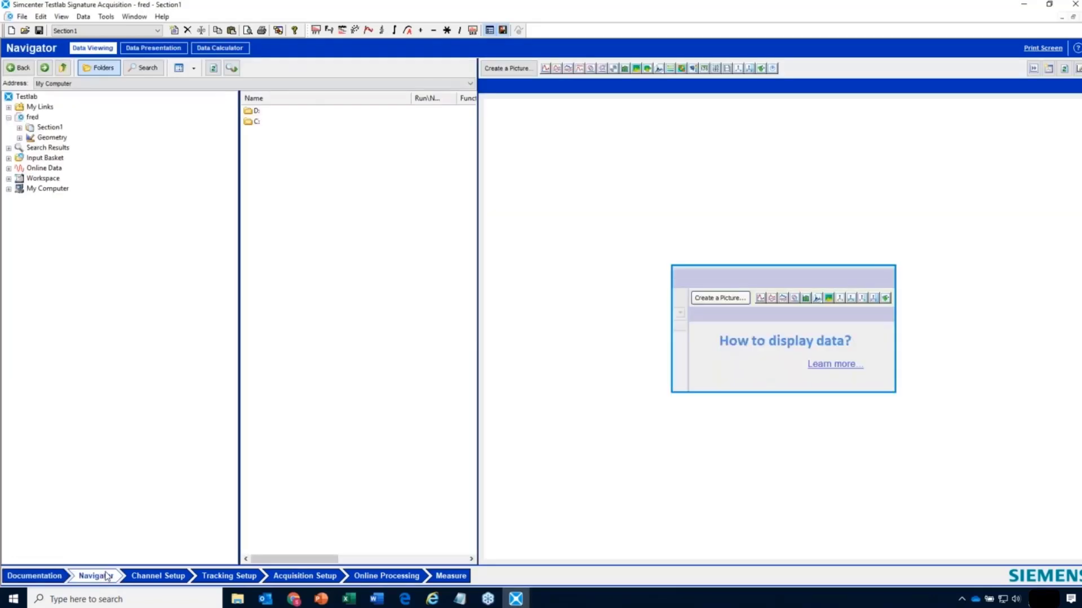
{"action": "left_click", "coordinate": [38, 128]}
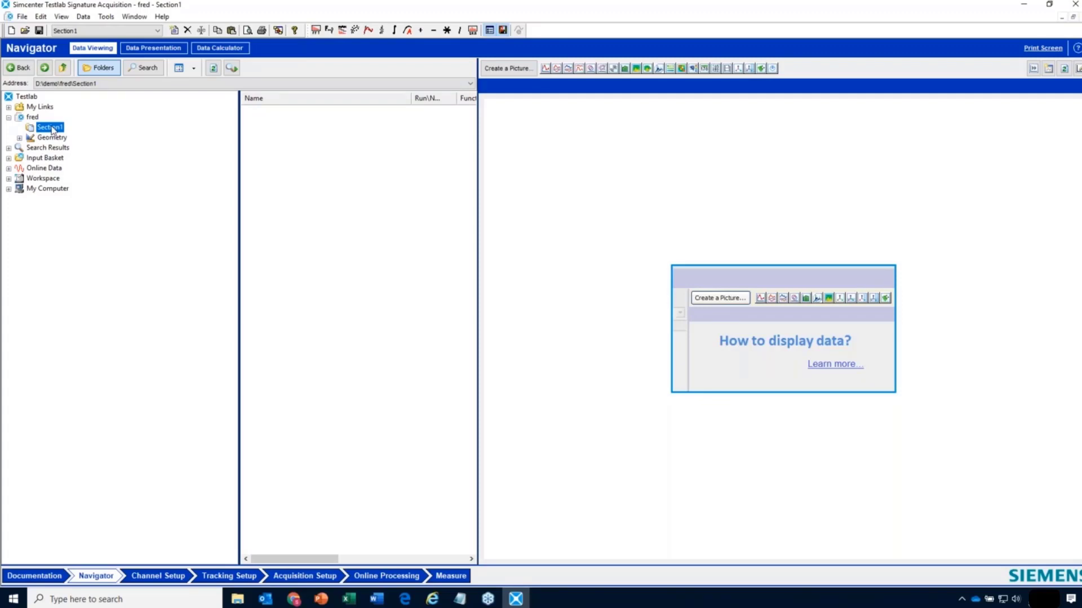
{"action": "left_click", "coordinate": [22, 16]}
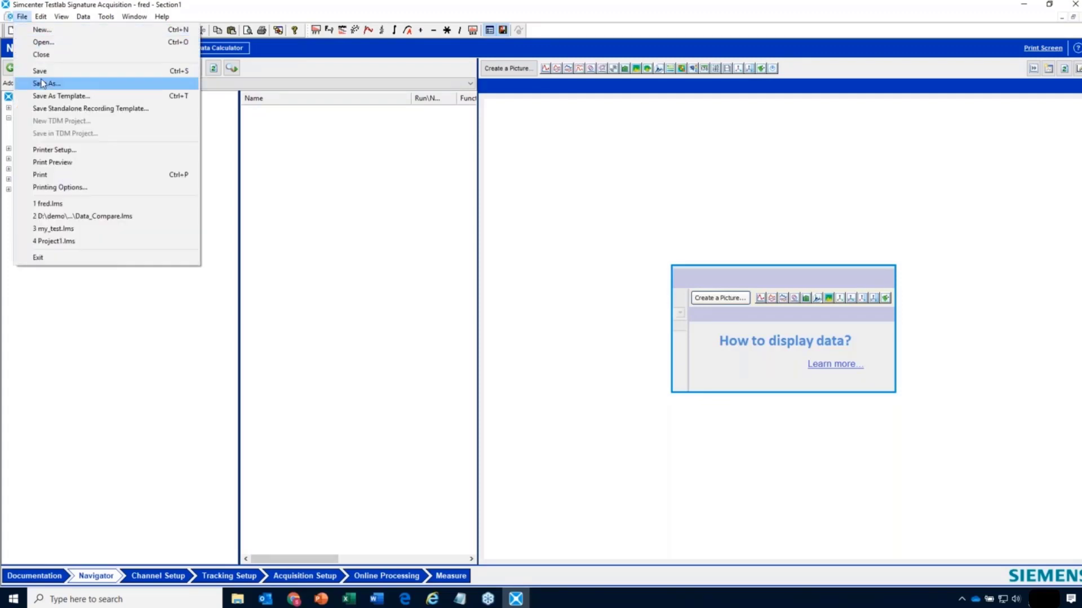
{"action": "left_click", "coordinate": [42, 83]}
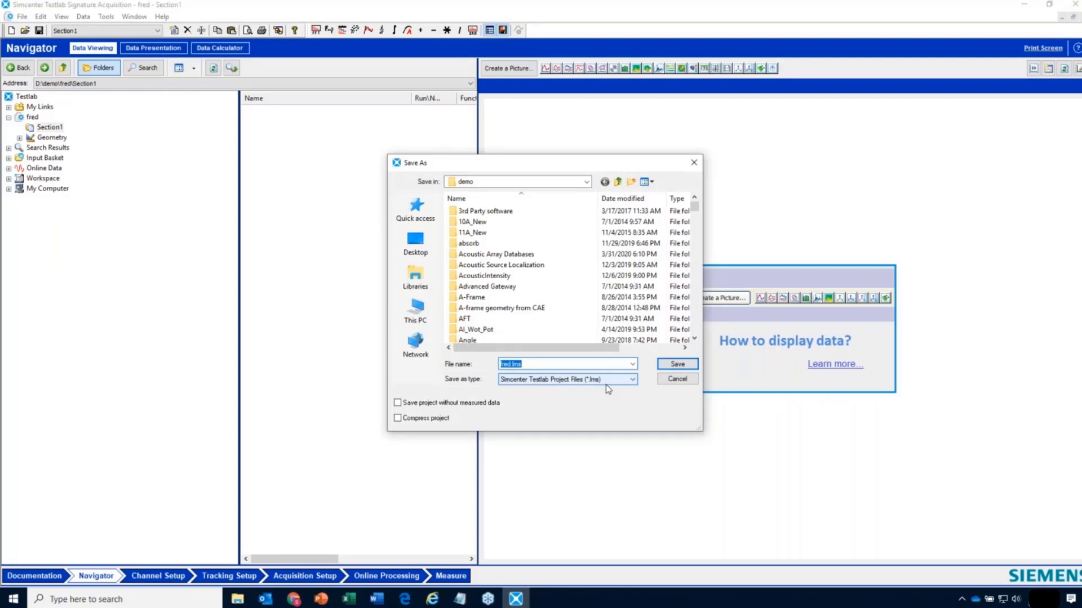
{"action": "left_click", "coordinate": [677, 378]}
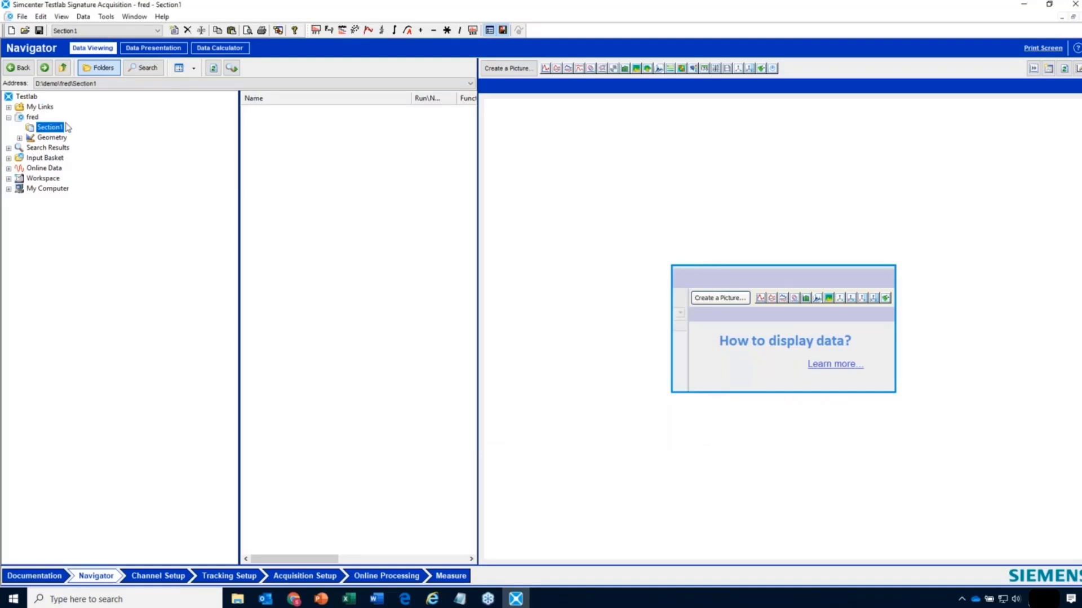
- Add a new section named baseline to the fred project
{"action": "left_click", "coordinate": [173, 33]}
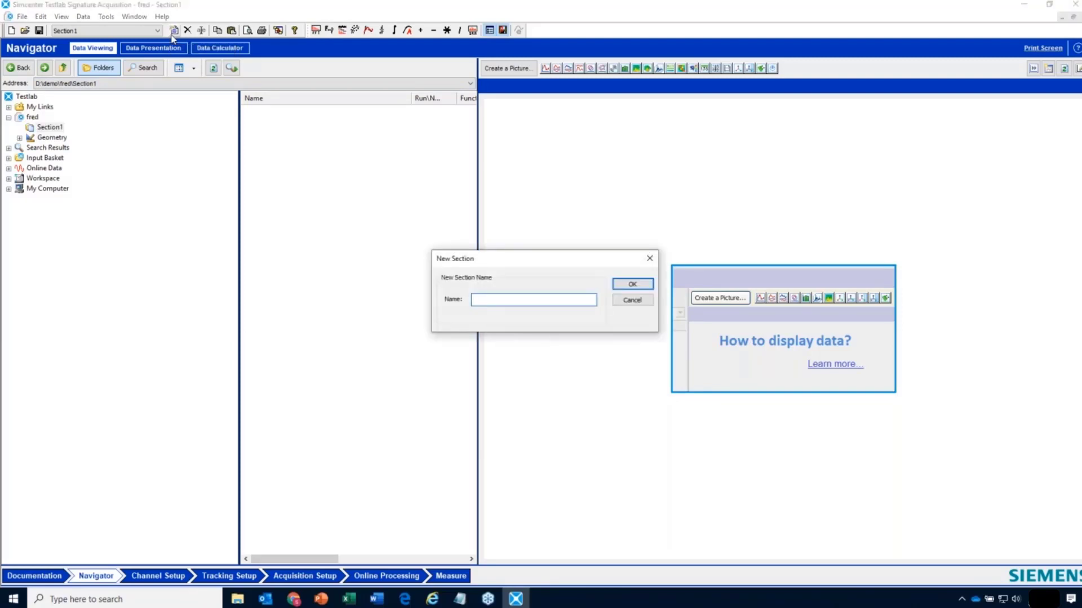
{"action": "type", "text": "baseline"}
{"action": "left_click", "coordinate": [632, 283]}
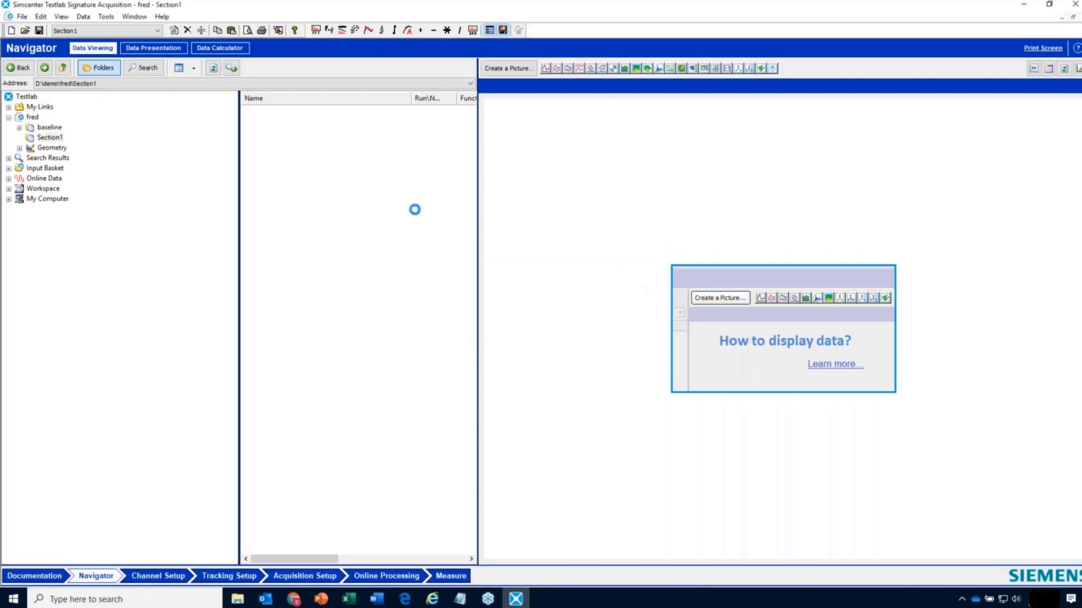
- Delete Section1 from the fred project, keeping the baseline section
{"action": "left_click", "coordinate": [50, 129]}
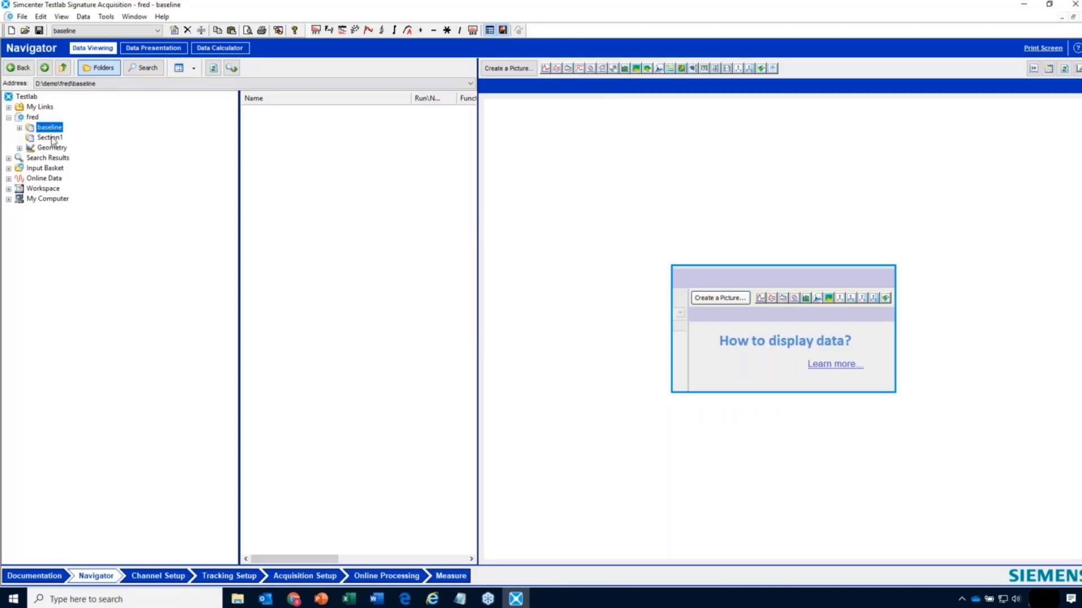
{"action": "left_click", "coordinate": [51, 138]}
{"action": "left_click", "coordinate": [53, 129]}
{"action": "left_click", "coordinate": [187, 30]}
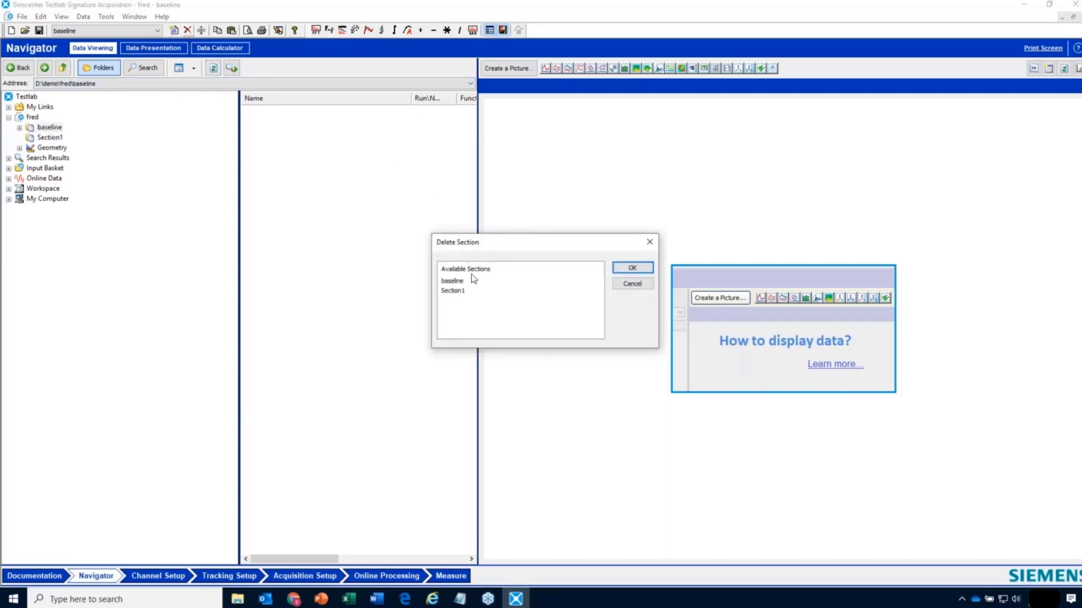
{"action": "left_click", "coordinate": [462, 292]}
{"action": "left_click", "coordinate": [630, 269]}
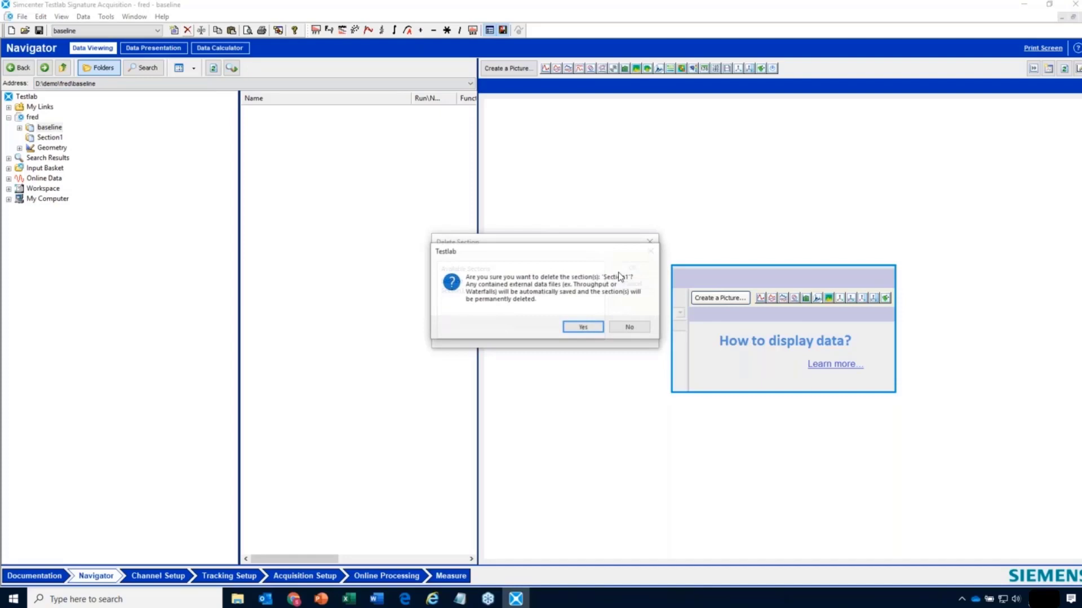
{"action": "left_click", "coordinate": [583, 328]}
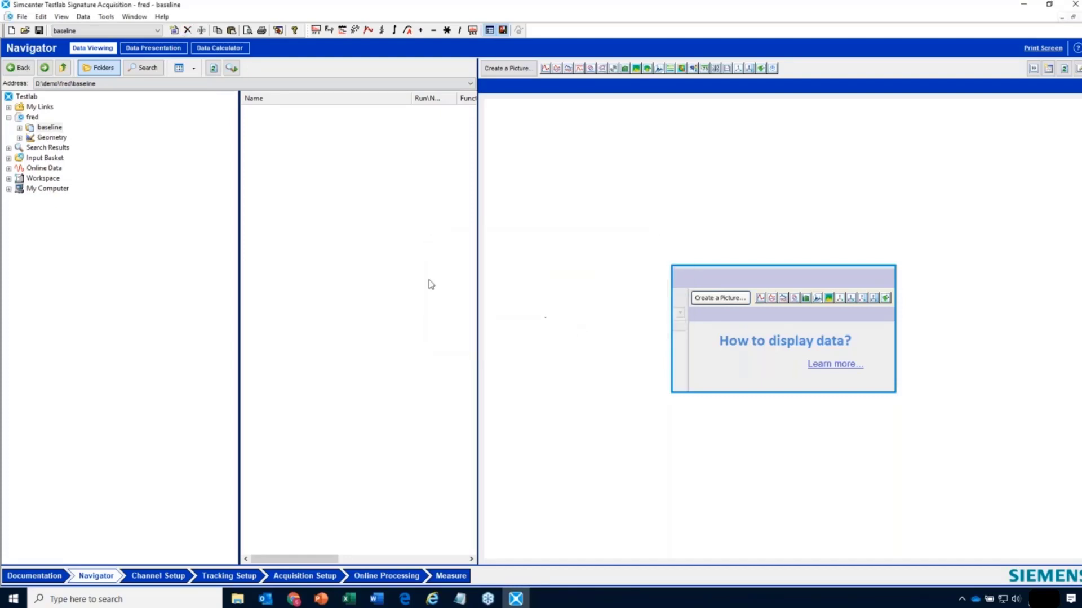
- Add a new section named modificationA to the fred project
{"action": "left_click", "coordinate": [175, 30]}
{"action": "type", "text": "modificationA"}
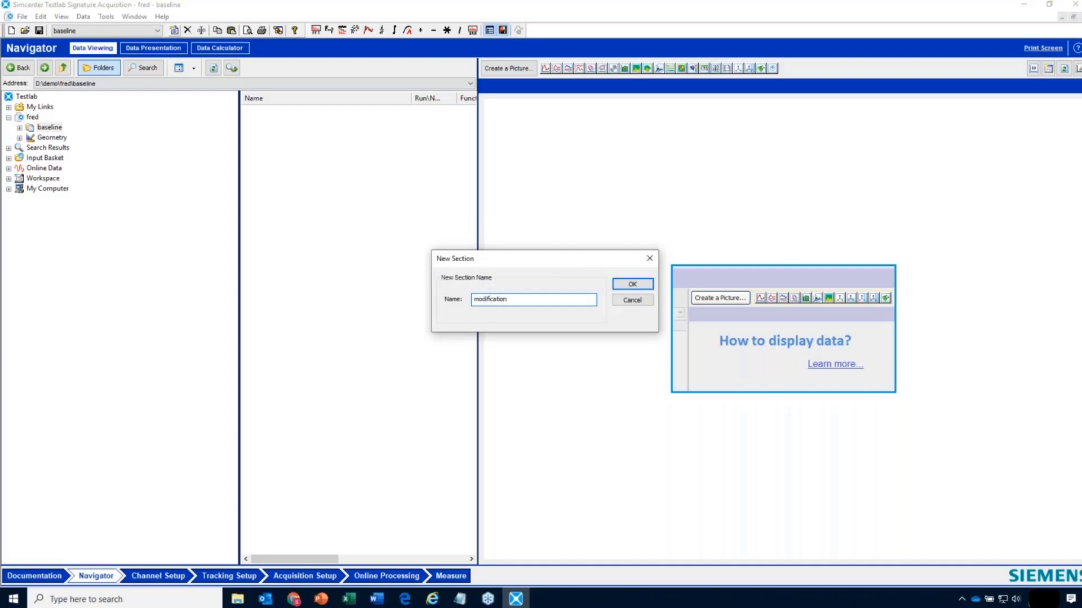
{"action": "left_click", "coordinate": [647, 284]}
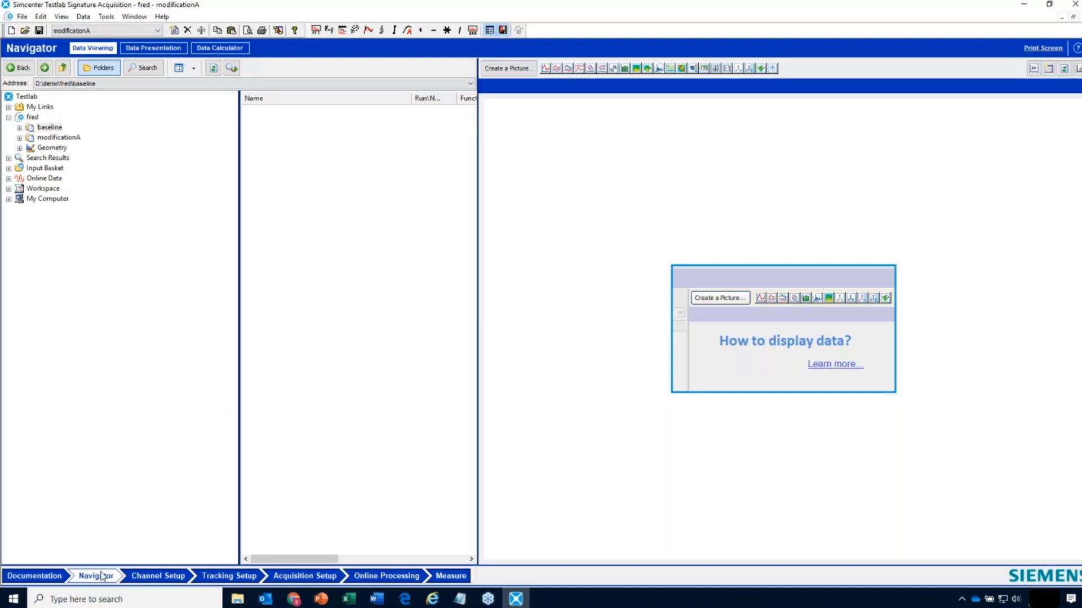
- In the Measure worksheet, display the fixed-sampling monitor Time signal Time Point1 from the online data in the FrontBack graph
{"action": "left_click", "coordinate": [451, 576]}
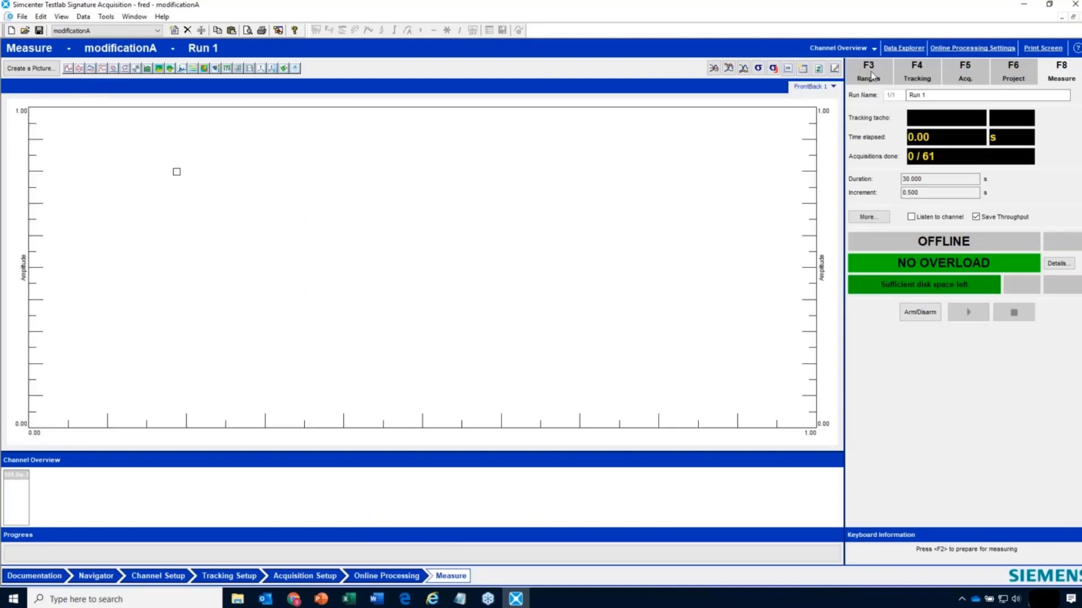
{"action": "left_click", "coordinate": [898, 49]}
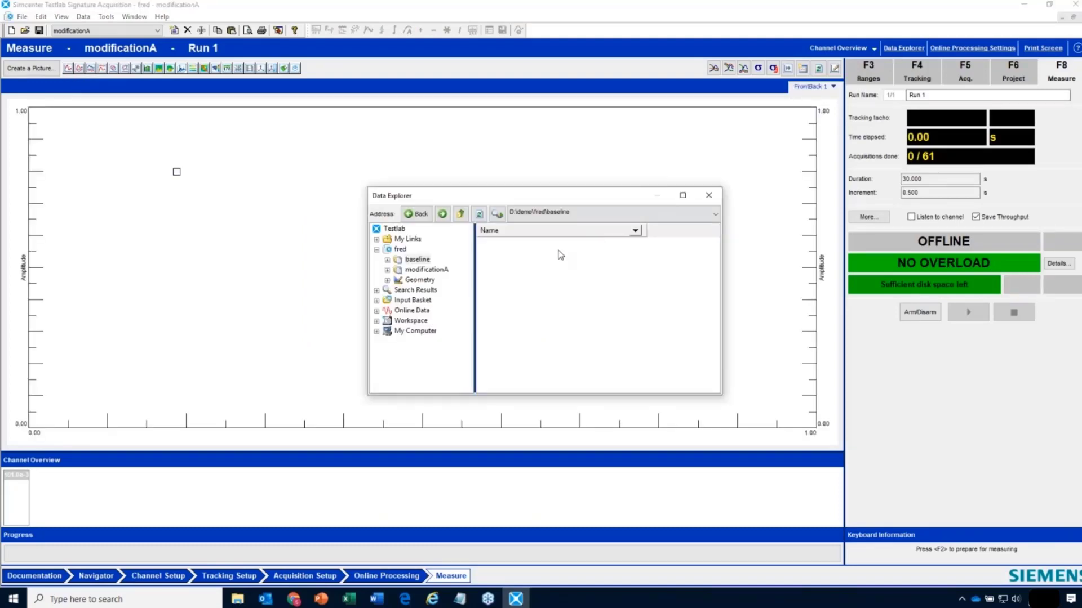
{"action": "left_click", "coordinate": [376, 310]}
{"action": "left_click", "coordinate": [387, 321]}
{"action": "left_click", "coordinate": [398, 341]}
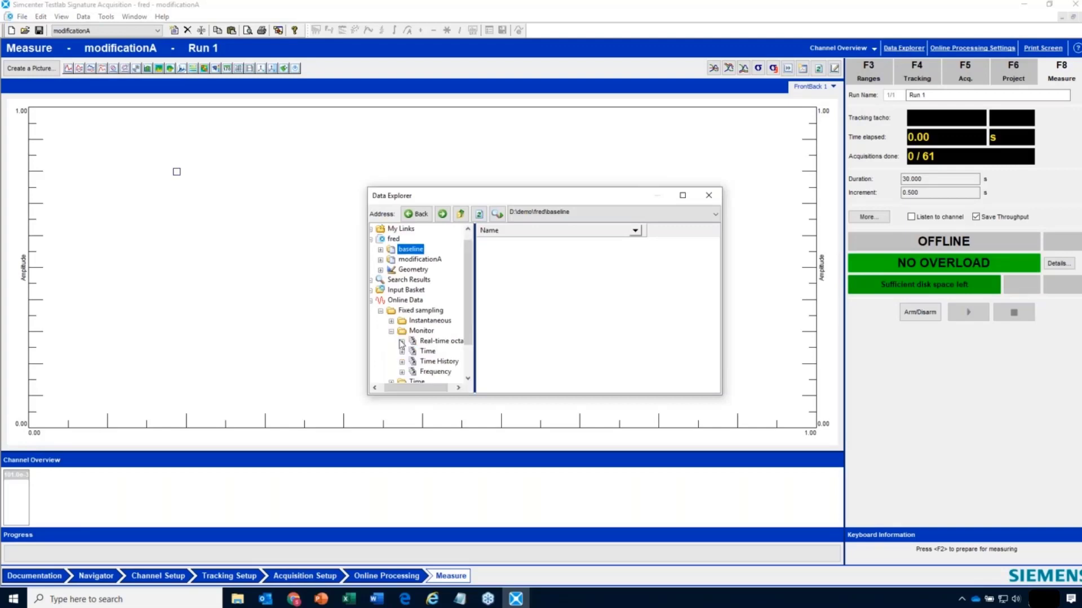
{"action": "left_click", "coordinate": [428, 354]}
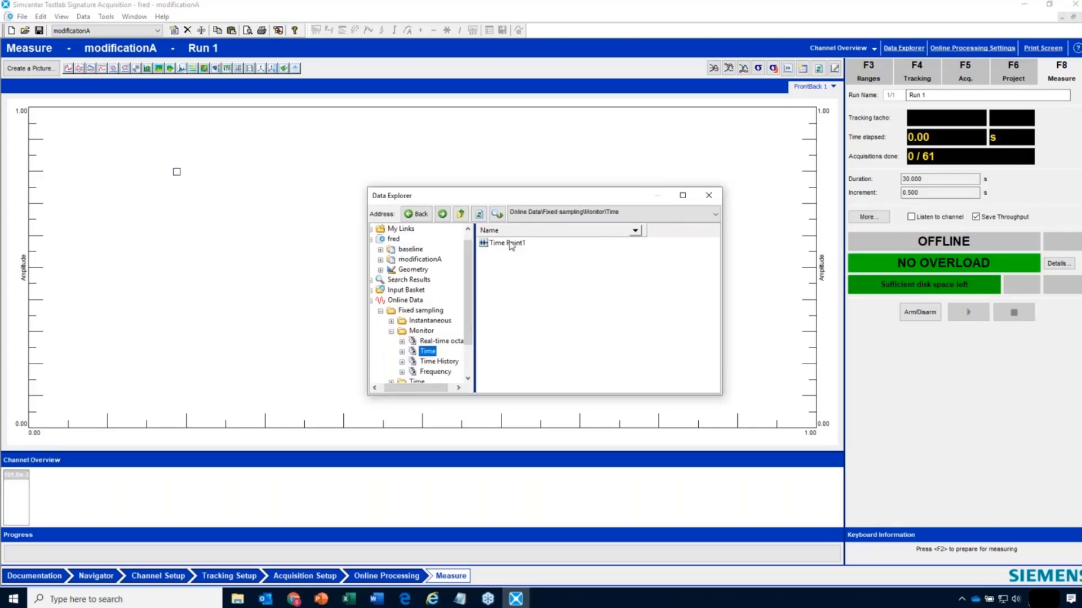
{"action": "left_click_drag", "start_coordinate": [504, 244], "coordinate": [304, 265]}
{"action": "left_click", "coordinate": [703, 199]}
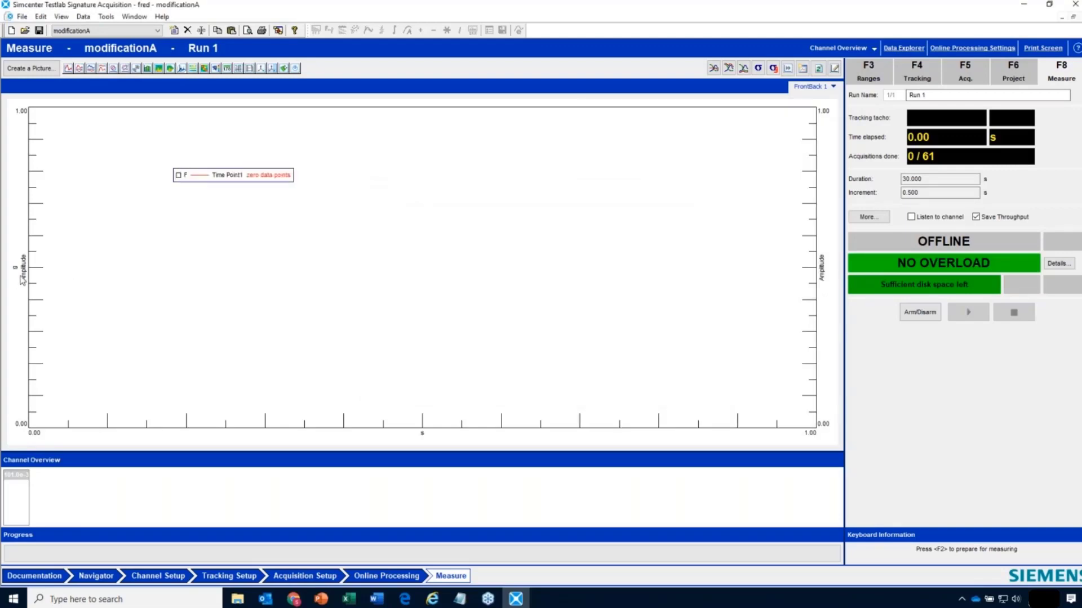
- Set the Y-axis format of the Time Point1 graph to Real
{"action": "left_click", "coordinate": [24, 270]}
{"action": "mouse_move", "coordinate": [62, 294]}
{"action": "left_click", "coordinate": [113, 296]}
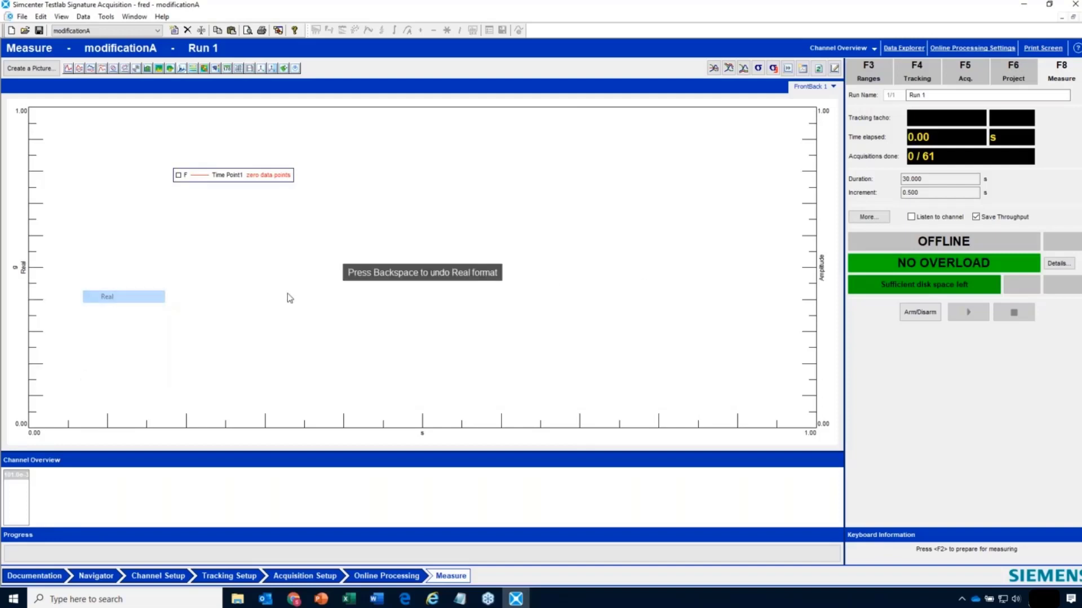
- Arm the system, record Run 1 in the modificationA section for about 6.5 s, and keep the run
{"action": "left_click", "coordinate": [919, 314]}
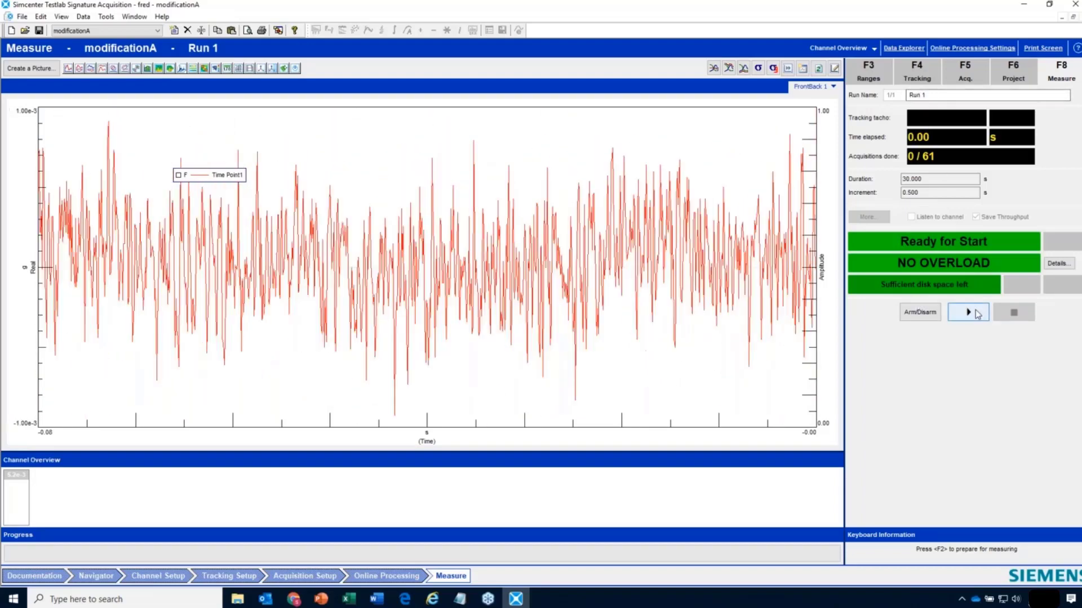
{"action": "left_click", "coordinate": [976, 313]}
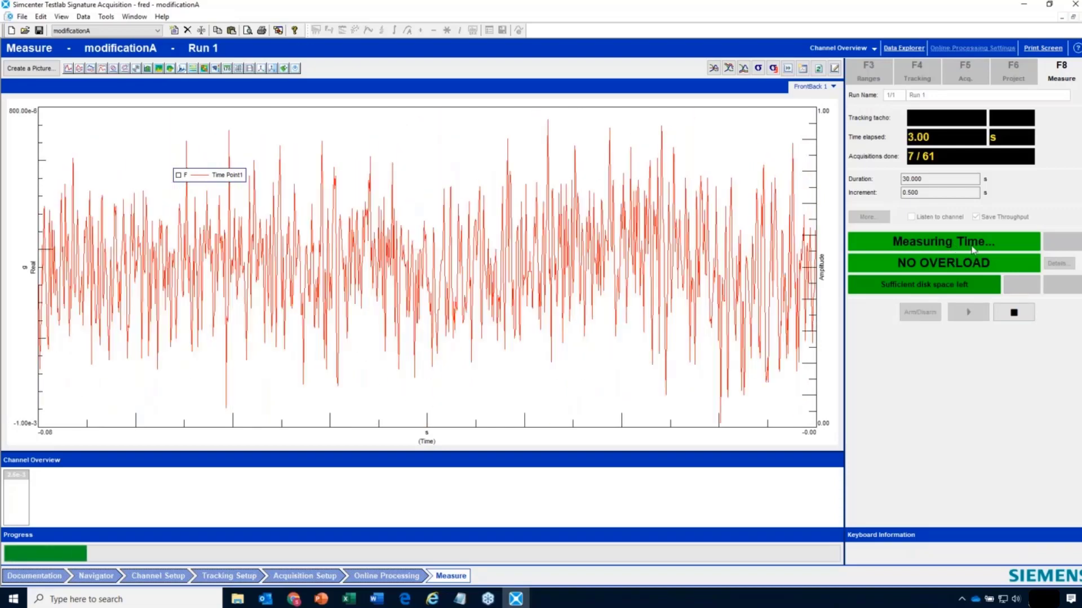
{"action": "left_click", "coordinate": [1014, 314]}
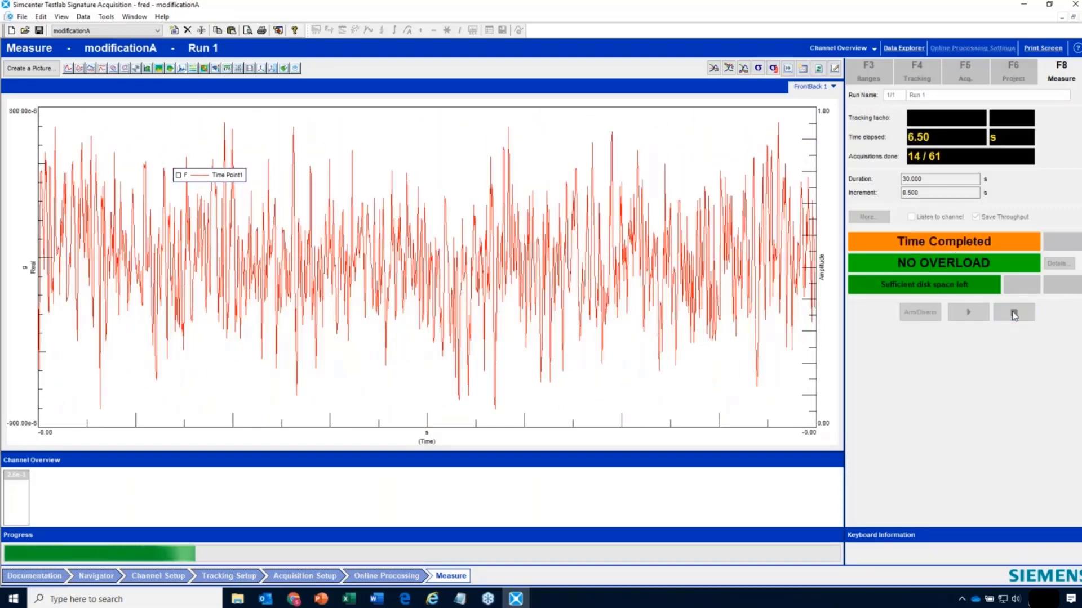
{"action": "left_click", "coordinate": [520, 316]}
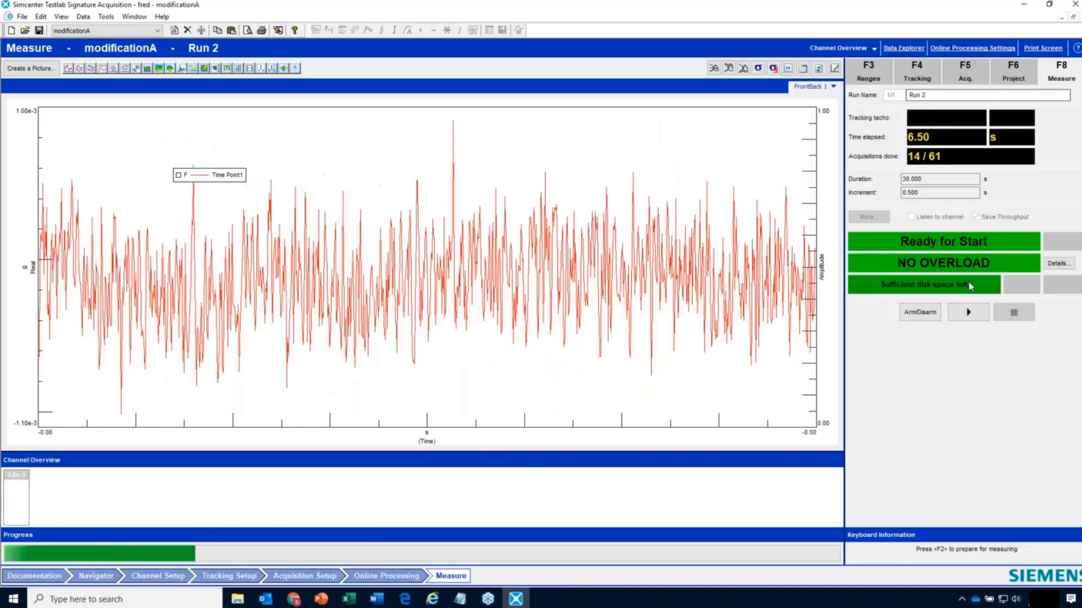
- Record Run 2 in the modificationA section for about 4.5 s and keep the run
{"action": "left_click", "coordinate": [969, 312]}
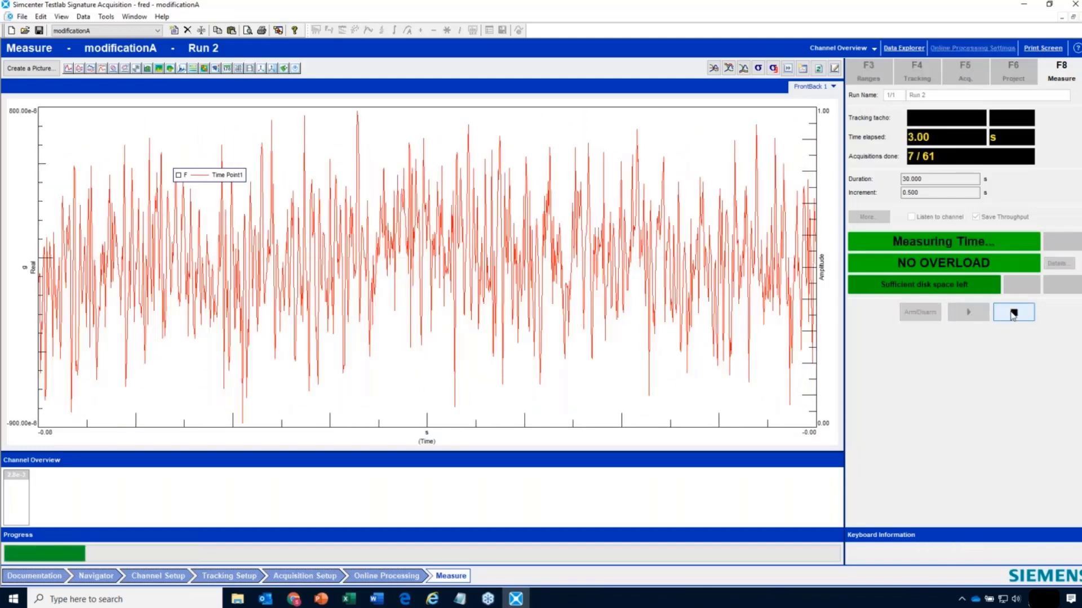
{"action": "left_click", "coordinate": [1013, 312]}
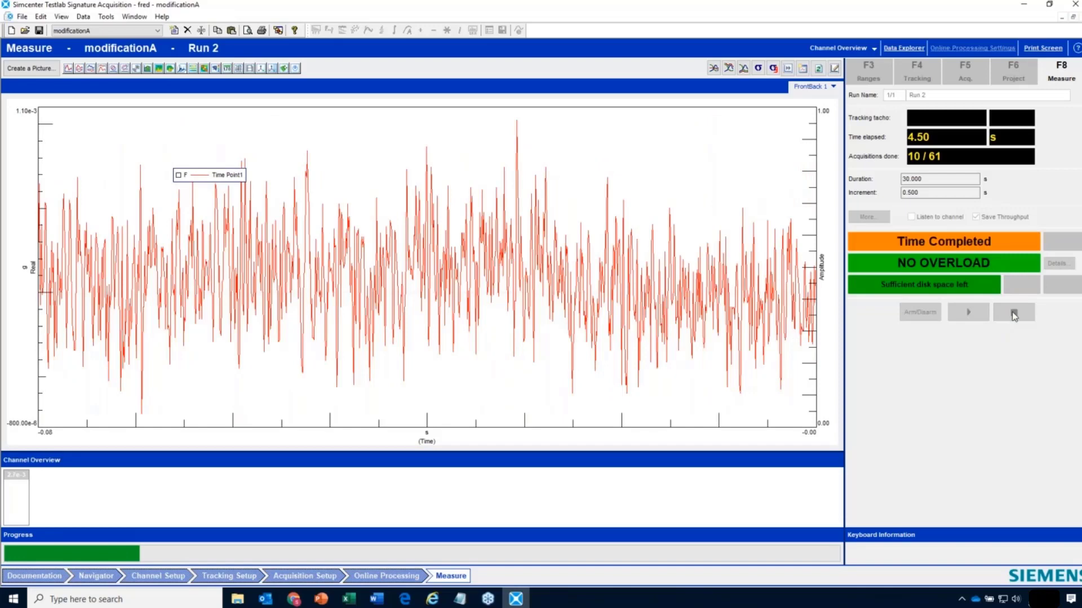
{"action": "left_click", "coordinate": [529, 314]}
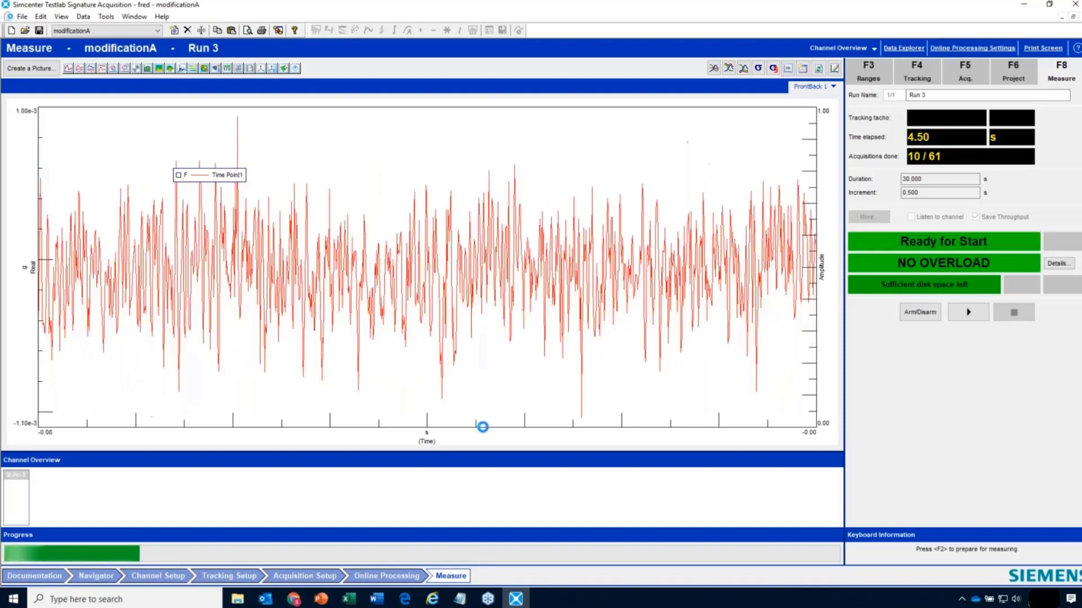
- List the runs stored under modificationA in the Navigator, and make baseline the active section
{"action": "left_click", "coordinate": [159, 576]}
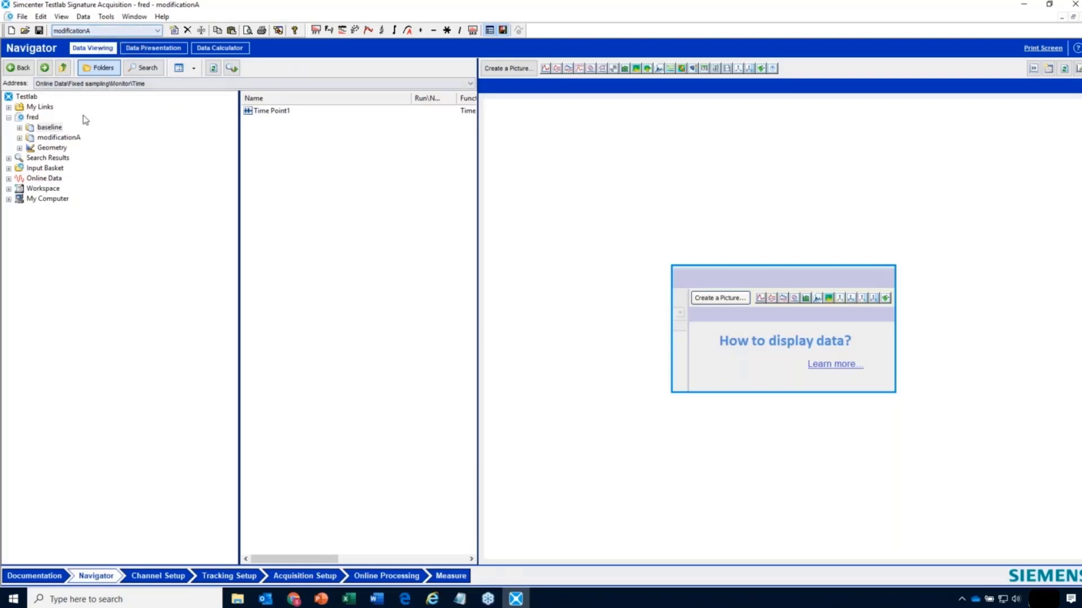
{"action": "left_click", "coordinate": [20, 138]}
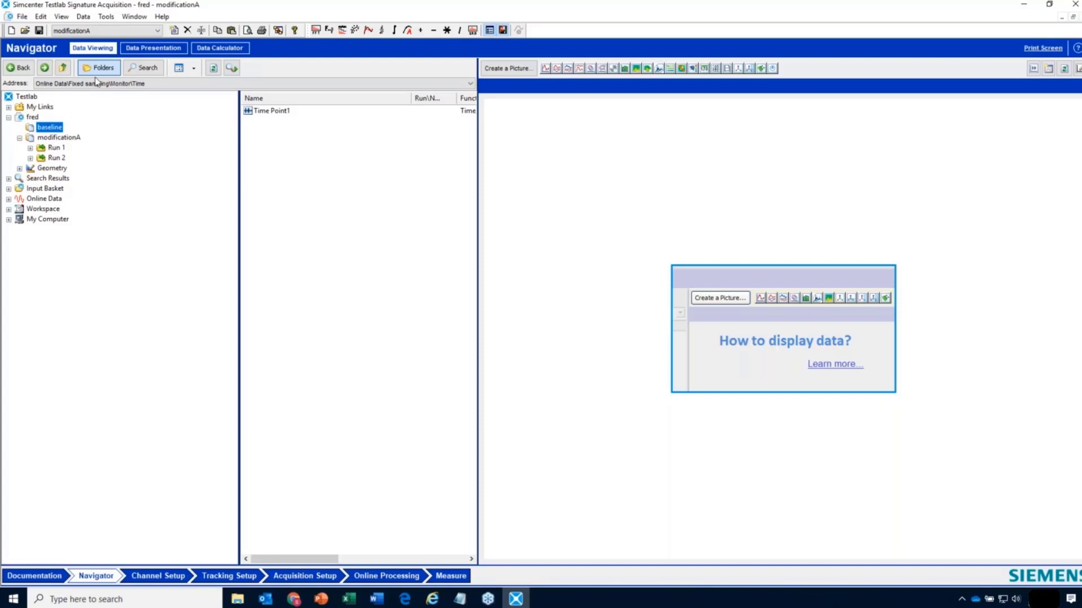
{"action": "left_click", "coordinate": [148, 31]}
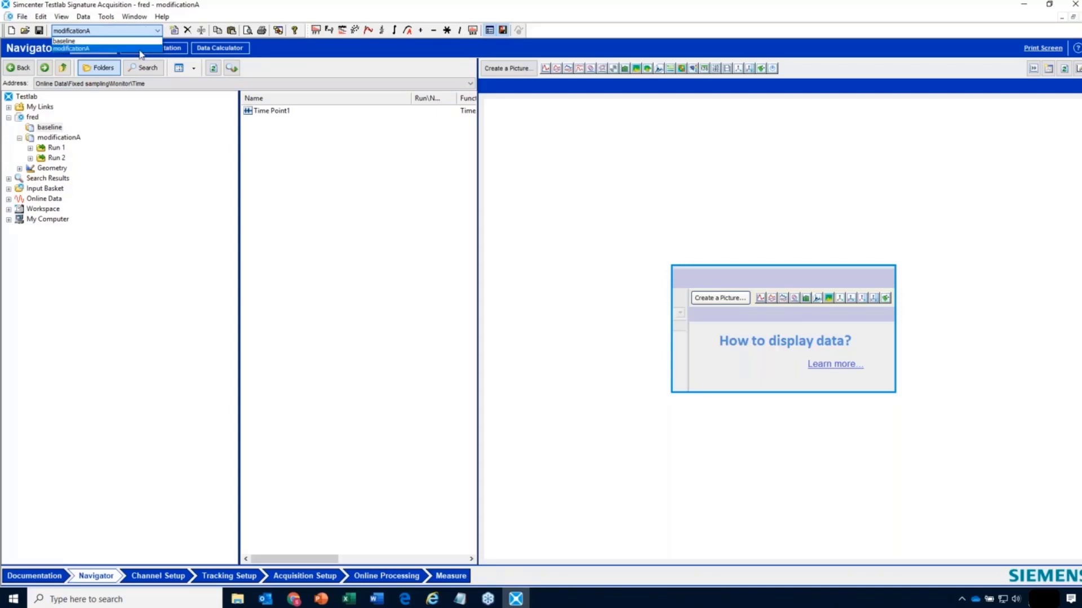
{"action": "left_click", "coordinate": [139, 41]}
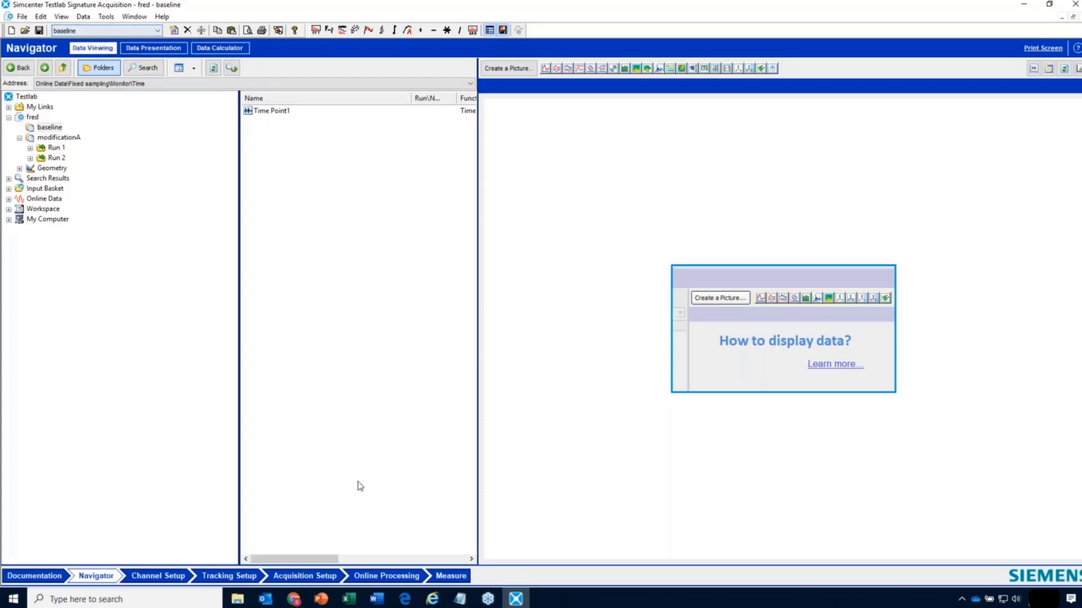
- Arm the system, record Run 1 in the baseline section for about 6.5 s, and keep the run
{"action": "left_click", "coordinate": [451, 576]}
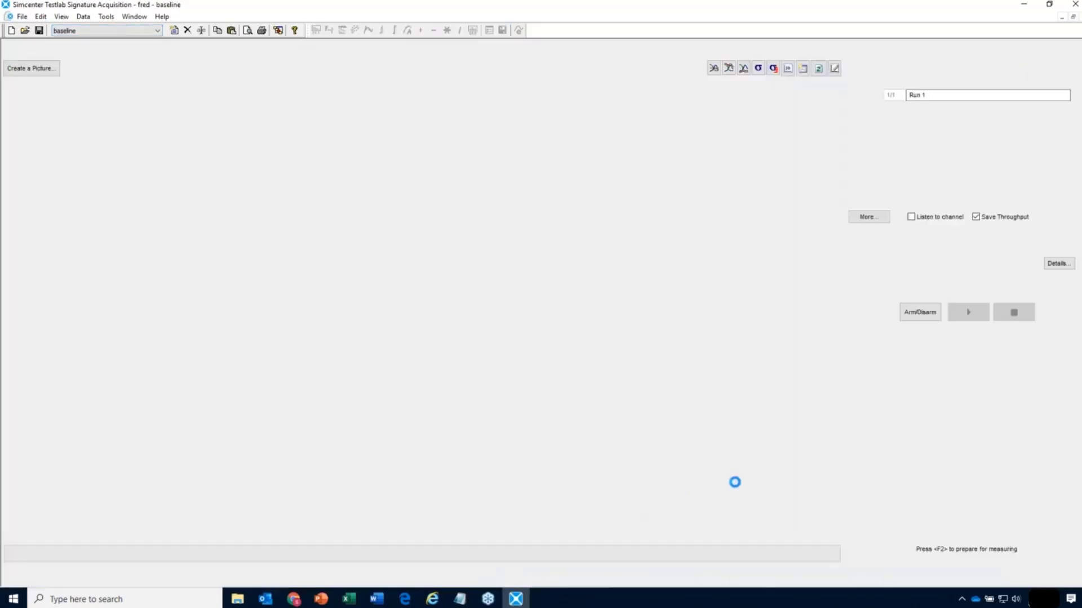
{"action": "left_click", "coordinate": [918, 313]}
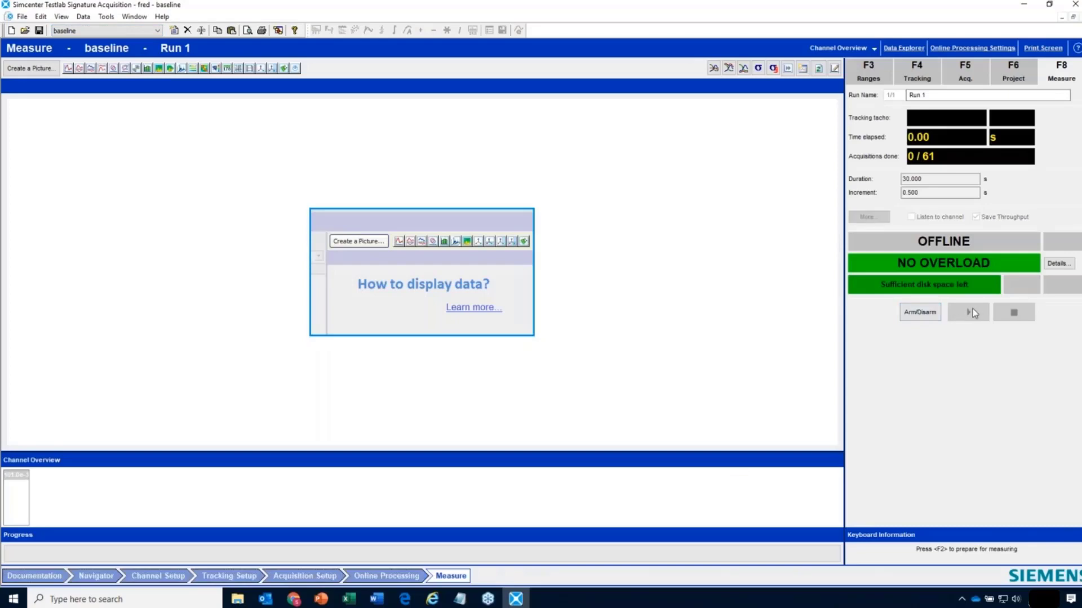
{"action": "left_click", "coordinate": [971, 313]}
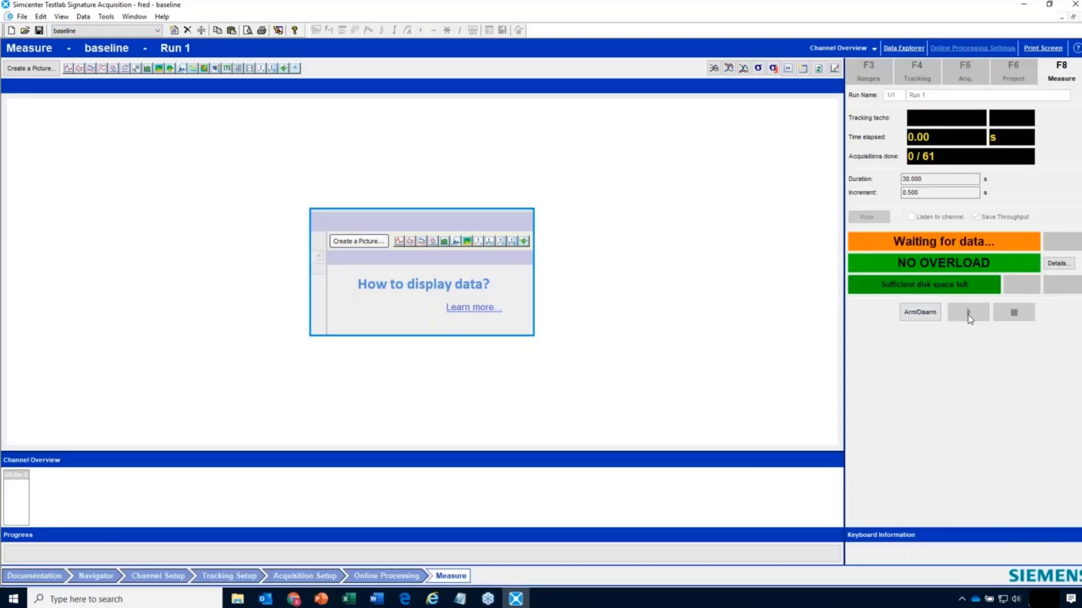
{"action": "left_click", "coordinate": [968, 312]}
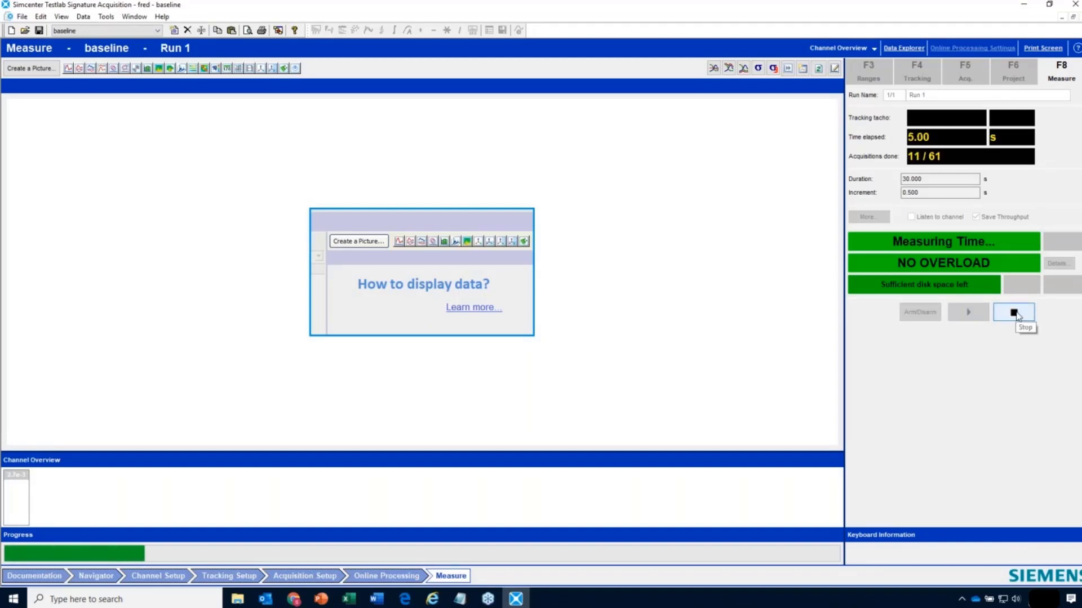
{"action": "left_click", "coordinate": [1015, 313]}
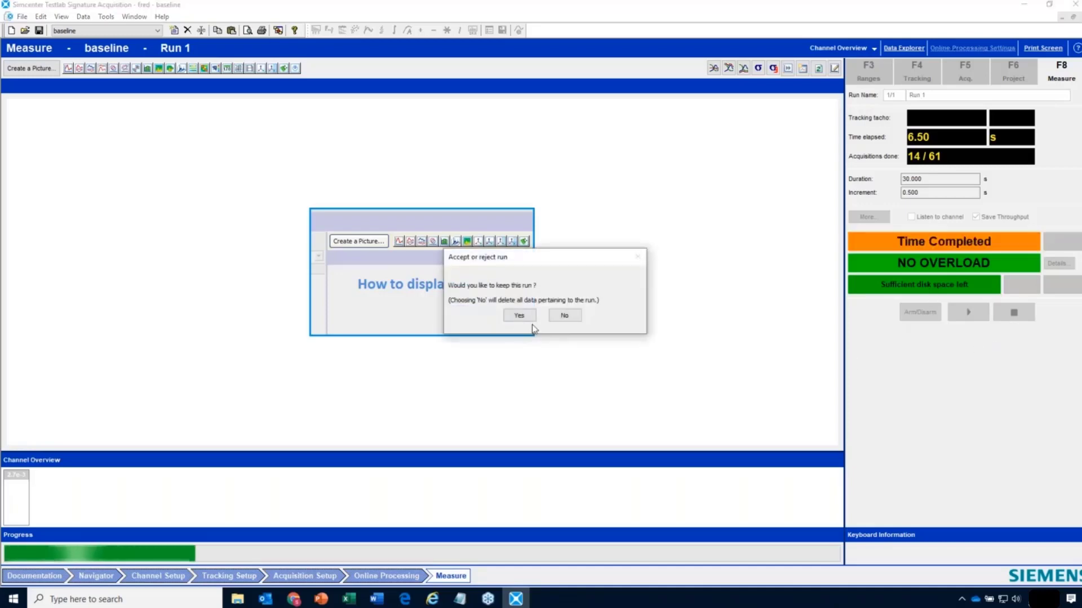
{"action": "left_click", "coordinate": [529, 319]}
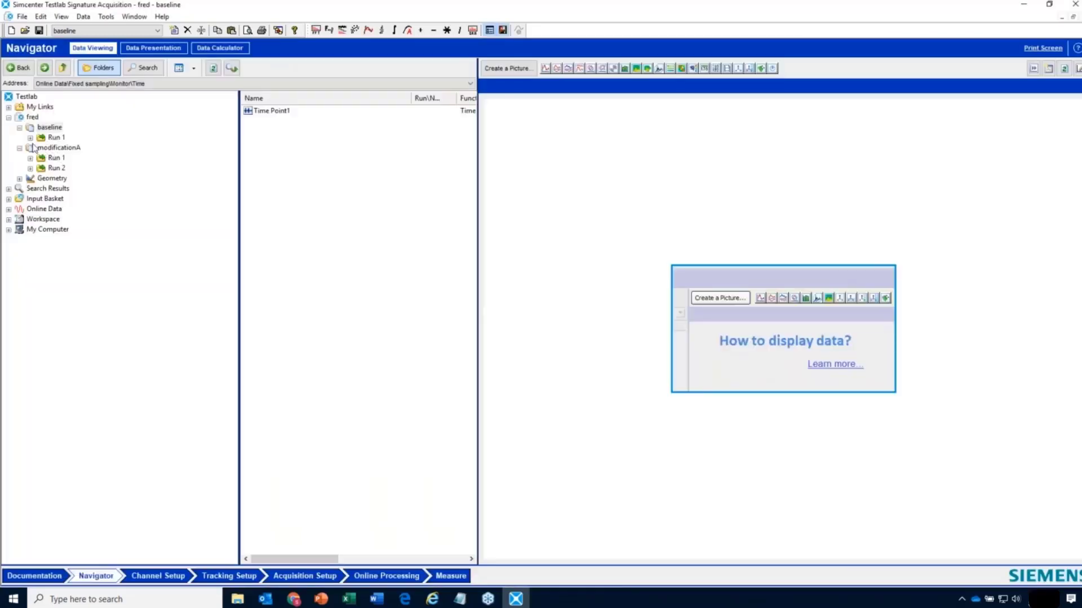
- Examine in the Navigator what is stored in Run 1 of the baseline and modificationA sections
{"action": "left_click", "coordinate": [31, 139]}
{"action": "left_click", "coordinate": [37, 139]}
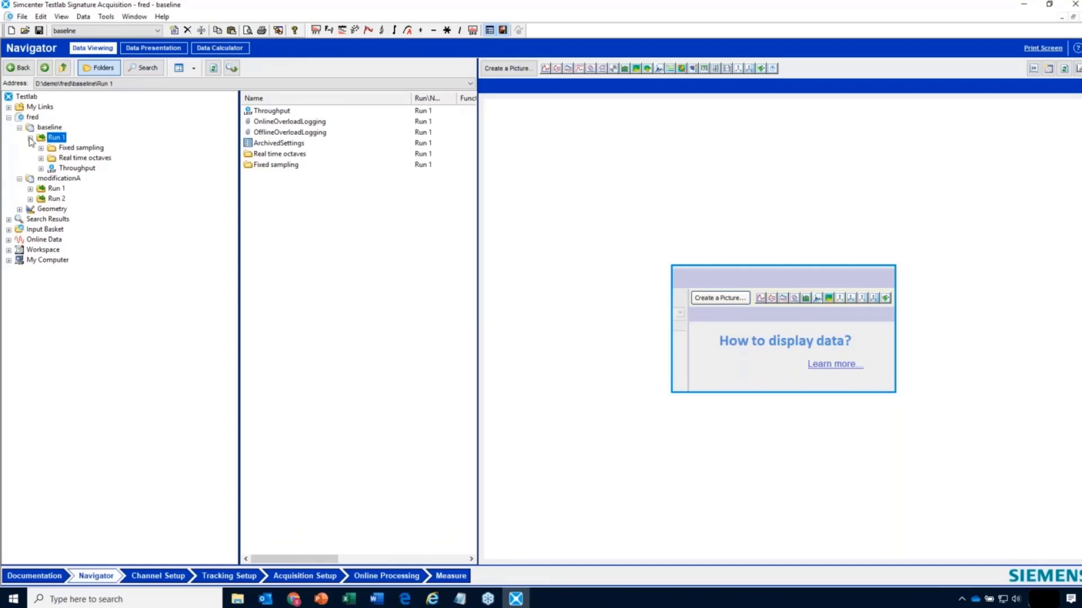
{"action": "left_click", "coordinate": [30, 139]}
{"action": "left_click", "coordinate": [58, 159]}
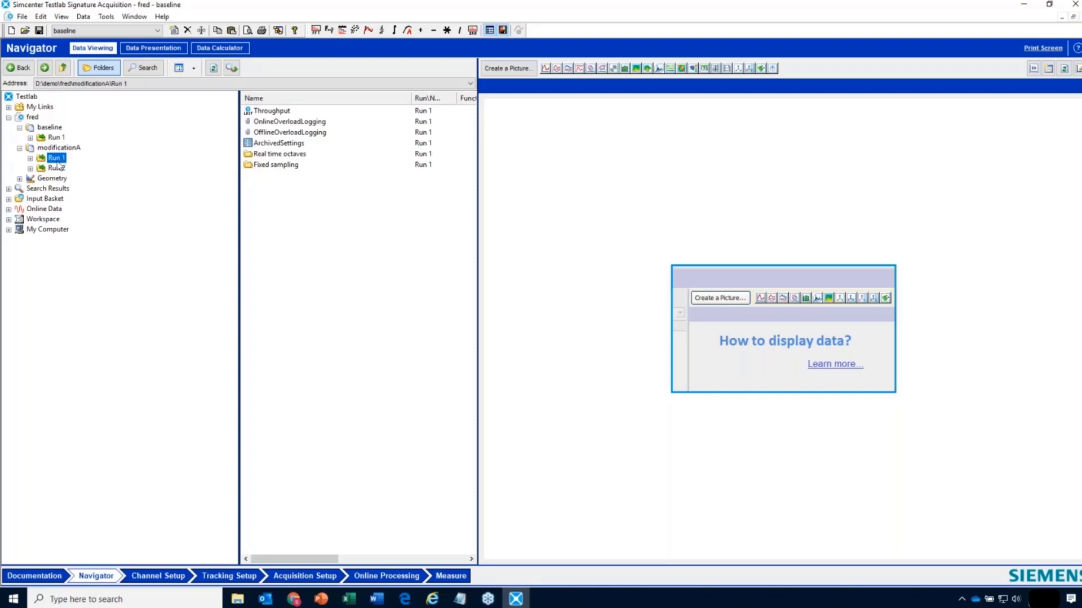
{"action": "left_click", "coordinate": [30, 137]}
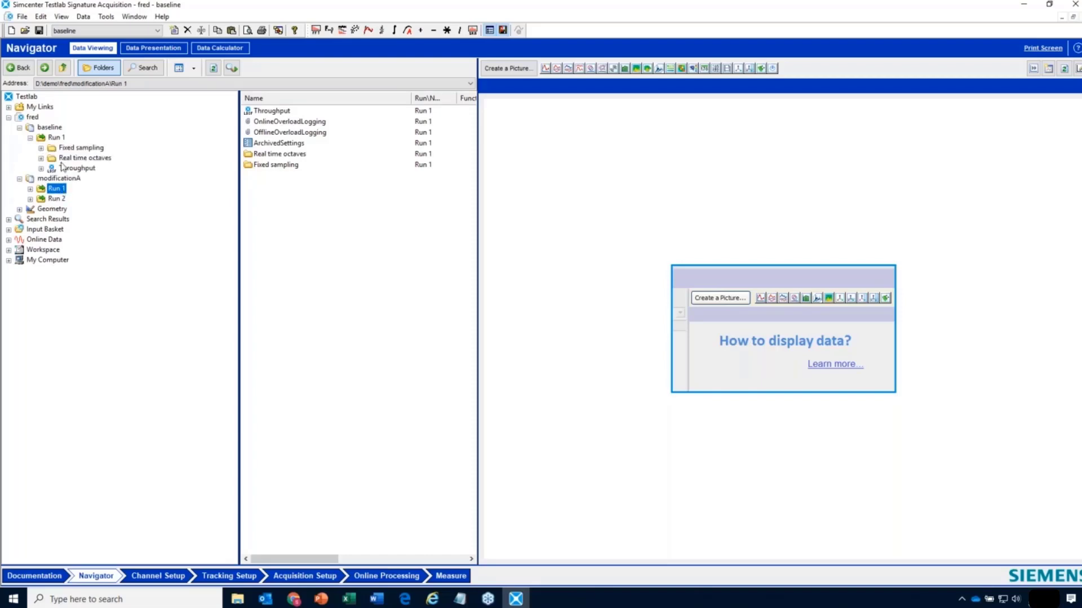
- Plot the Throughput signal 2:Point1 of baseline Run 1 in a new FrontBack graph
{"action": "left_click", "coordinate": [77, 169]}
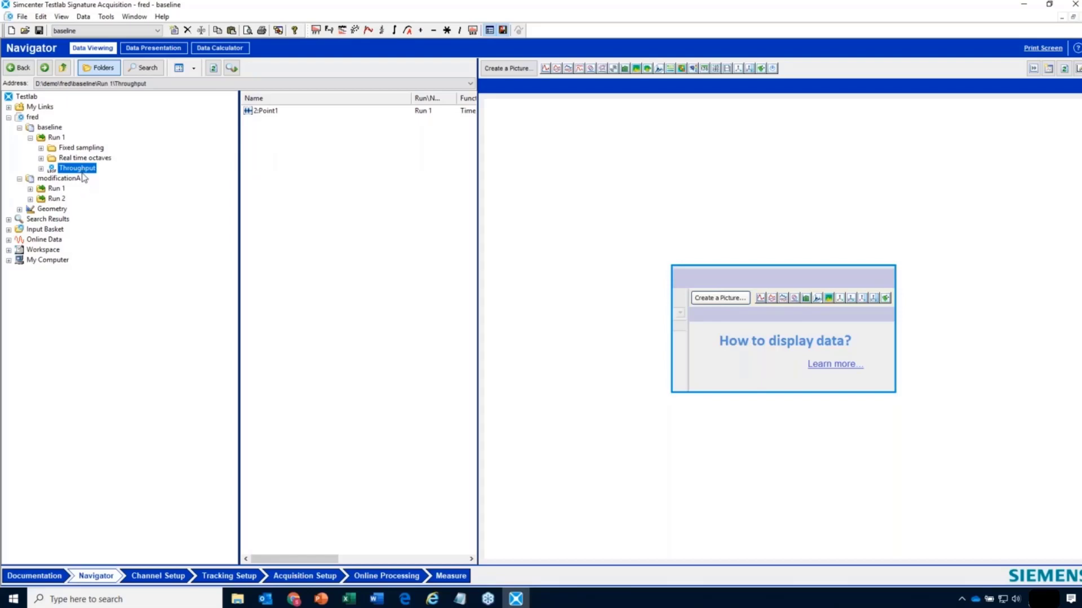
{"action": "left_click", "coordinate": [545, 68]}
{"action": "left_click", "coordinate": [77, 168]}
{"action": "mouse_move", "coordinate": [257, 111]}
{"action": "left_mouse_down"}
{"action": "mouse_move", "coordinate": [400, 161]}
{"action": "mouse_move", "coordinate": [538, 310]}
{"action": "left_mouse_up"}
- Set the Y-axis format of the throughput graph to Real
{"action": "right_click", "coordinate": [503, 319]}
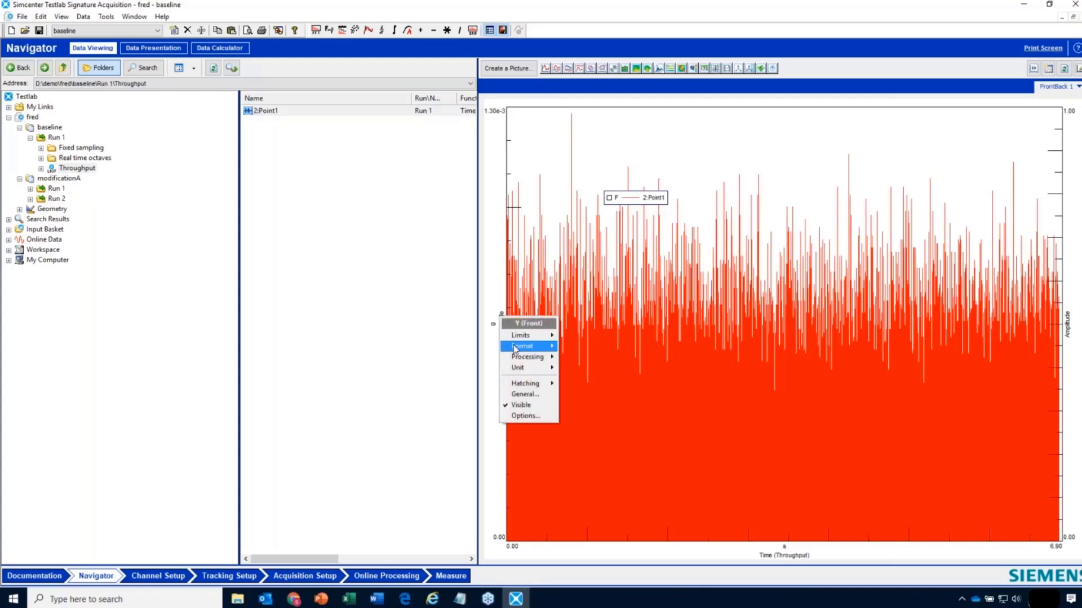
{"action": "mouse_move", "coordinate": [514, 348]}
{"action": "left_click", "coordinate": [590, 347]}
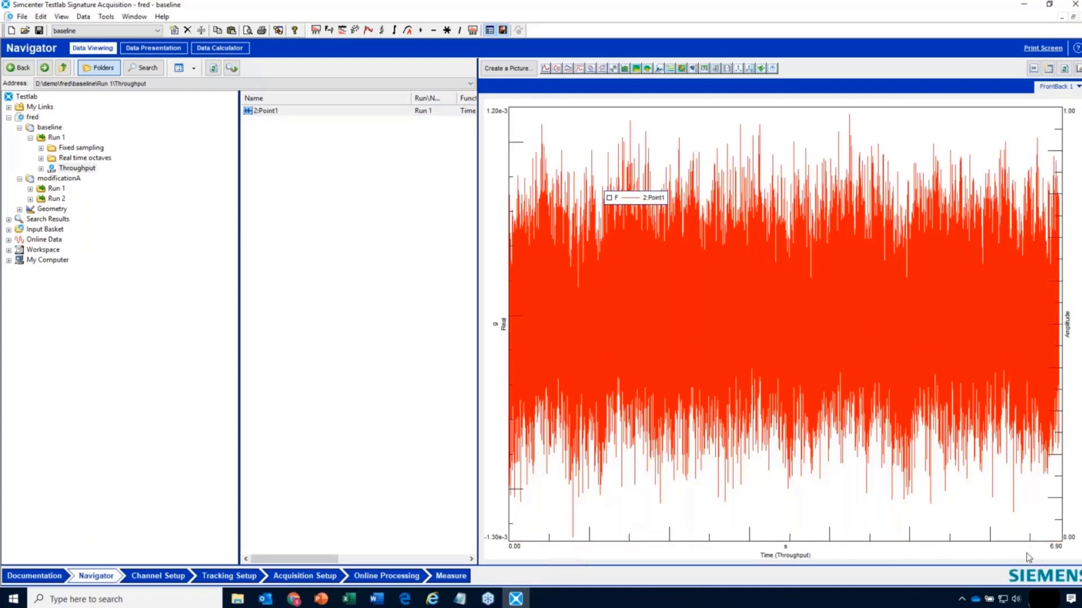
- Switch the throughput graph's Y-axis format to Amplitude and back to Real
{"action": "right_click", "coordinate": [496, 327]}
{"action": "mouse_move", "coordinate": [524, 347]}
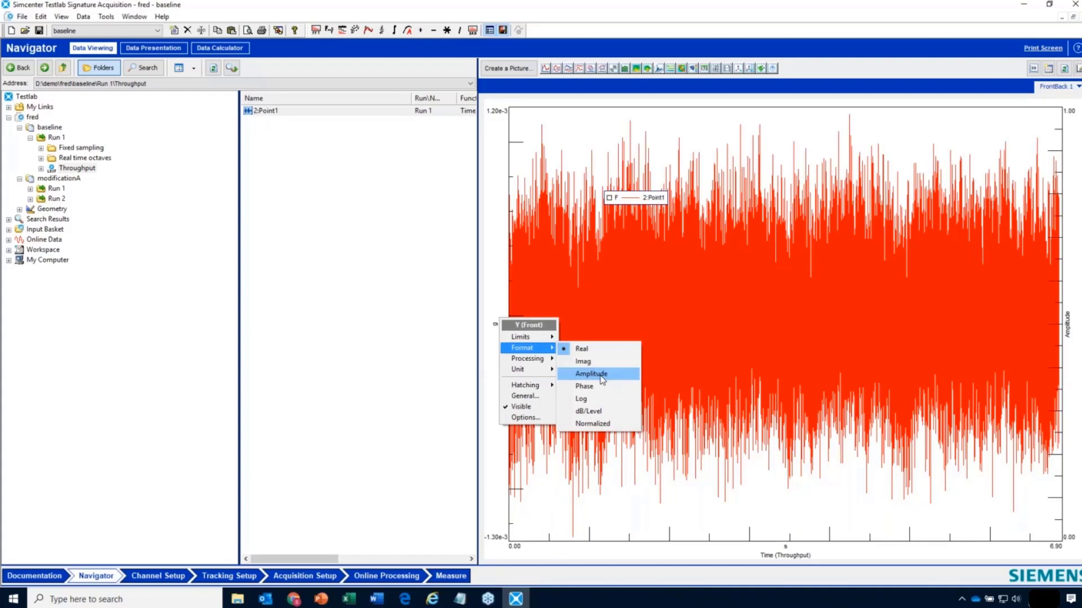
{"action": "left_click", "coordinate": [601, 374]}
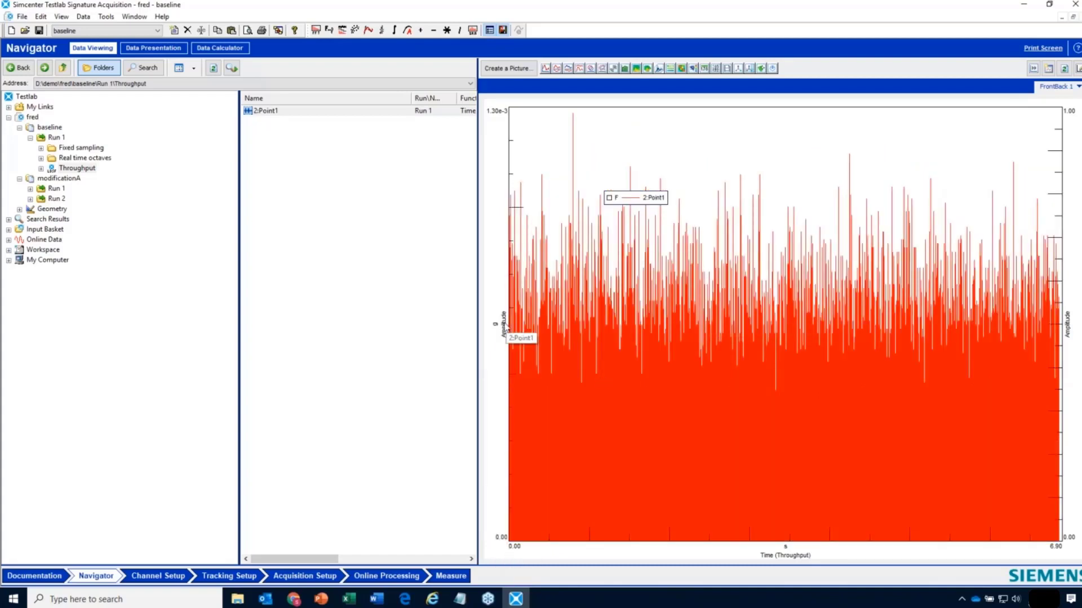
{"action": "right_click", "coordinate": [495, 325]}
{"action": "mouse_move", "coordinate": [516, 355]}
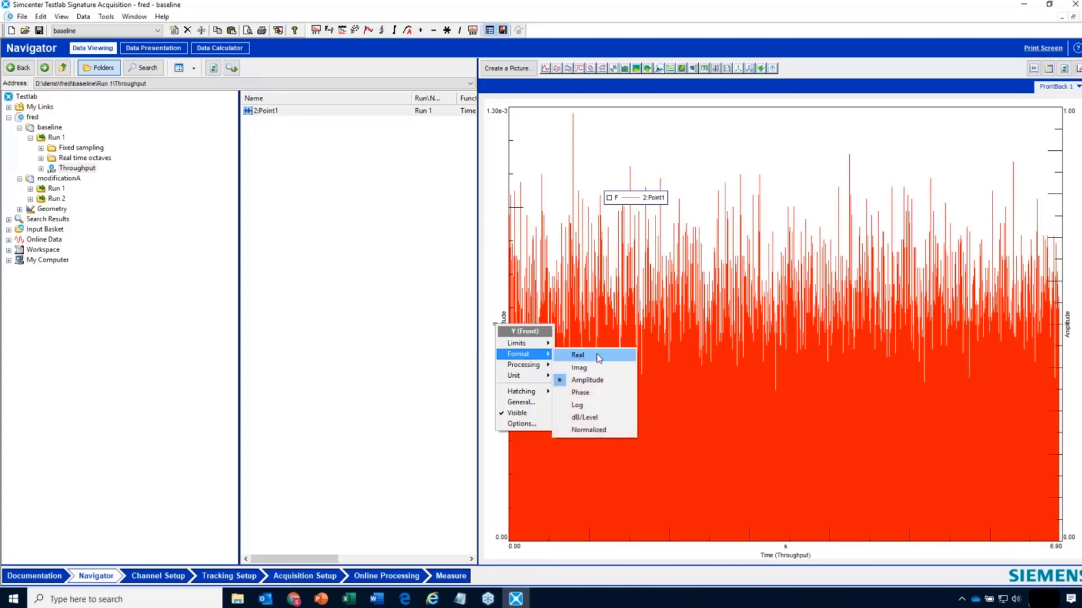
{"action": "left_click", "coordinate": [580, 355]}
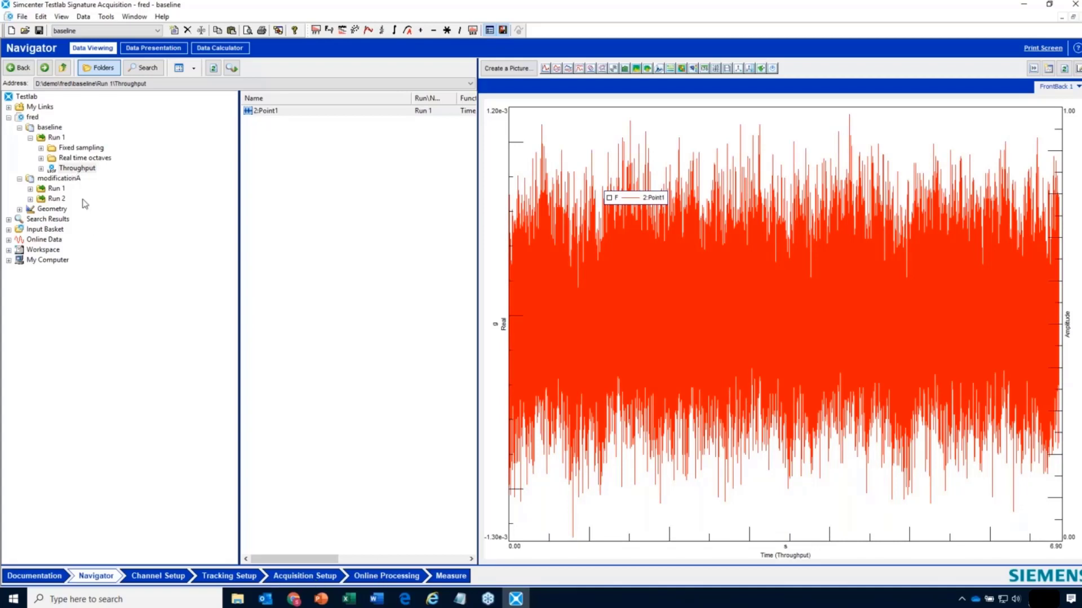
- Overlay the AutoPower Point1 5 s and 3 s spectra from baseline Run 1's fixed sampling Vibration waterfall in a new FrontBack graph
{"action": "left_click", "coordinate": [41, 148]}
{"action": "left_click", "coordinate": [52, 158]}
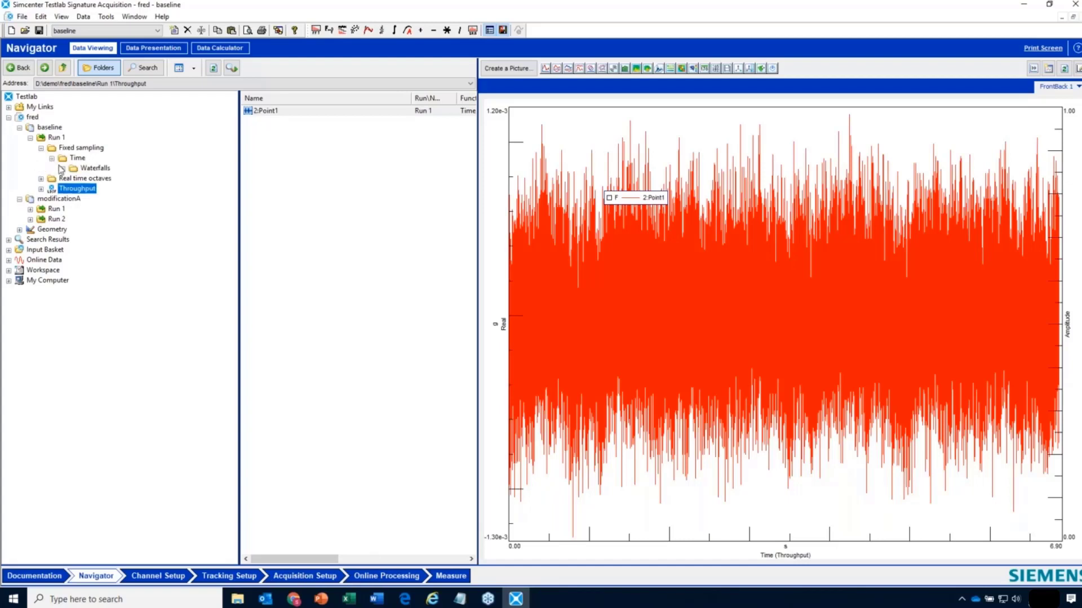
{"action": "left_click", "coordinate": [63, 168]}
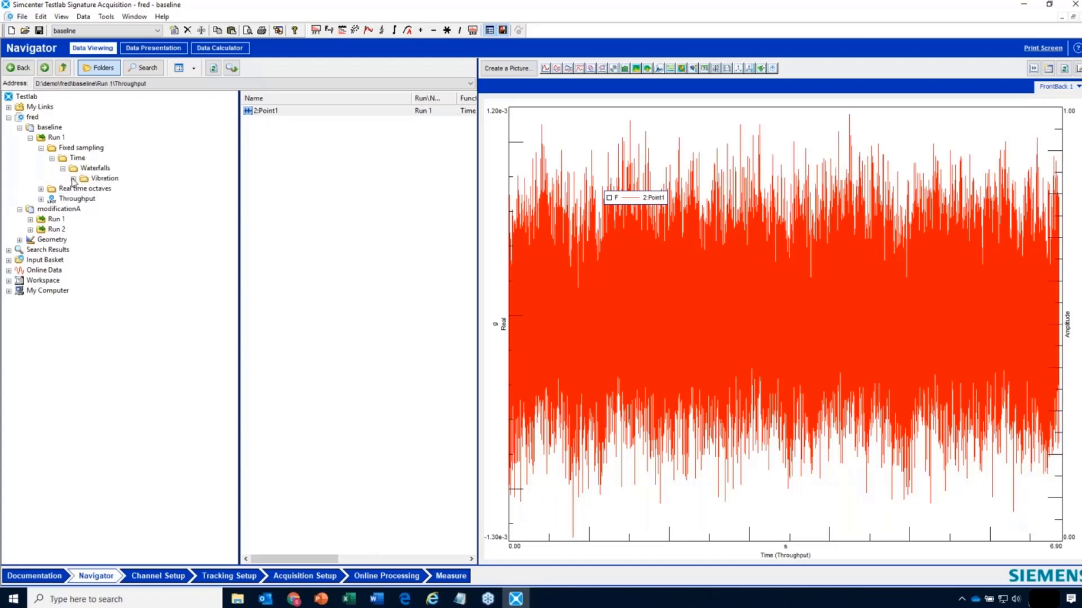
{"action": "left_click", "coordinate": [73, 179]}
{"action": "left_click", "coordinate": [151, 188]}
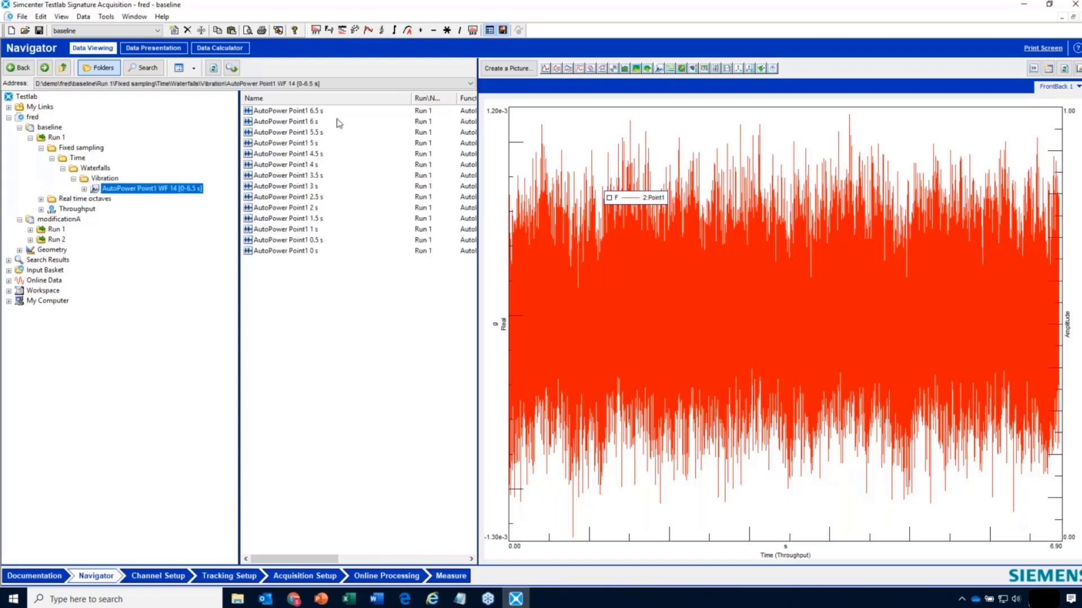
{"action": "left_click", "coordinate": [545, 68]}
{"action": "left_click_drag", "start_coordinate": [305, 146], "coordinate": [510, 237]}
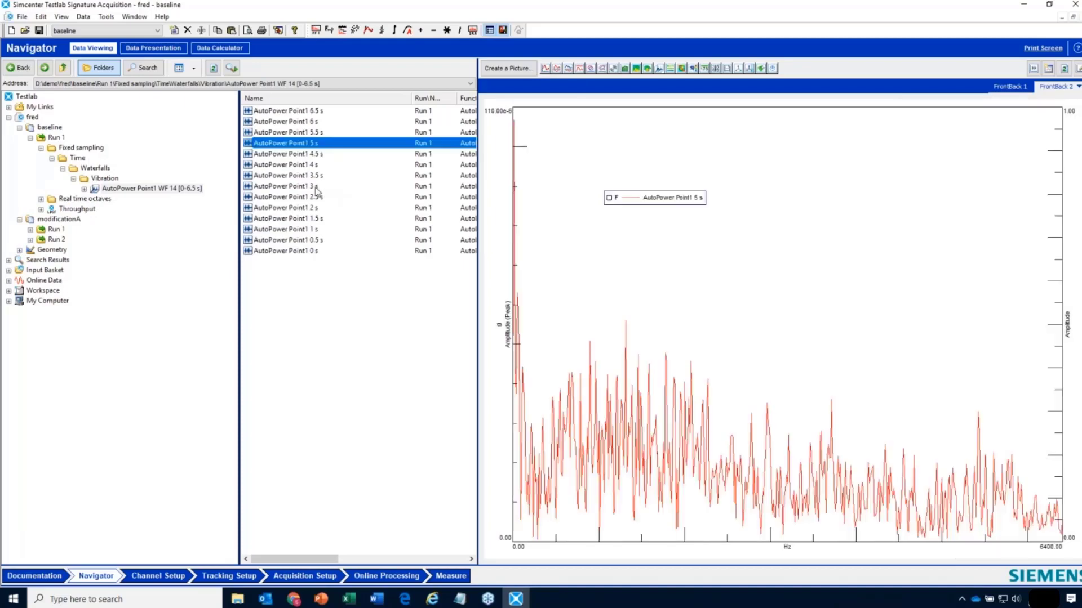
{"action": "left_click_drag", "start_coordinate": [317, 189], "coordinate": [588, 314]}
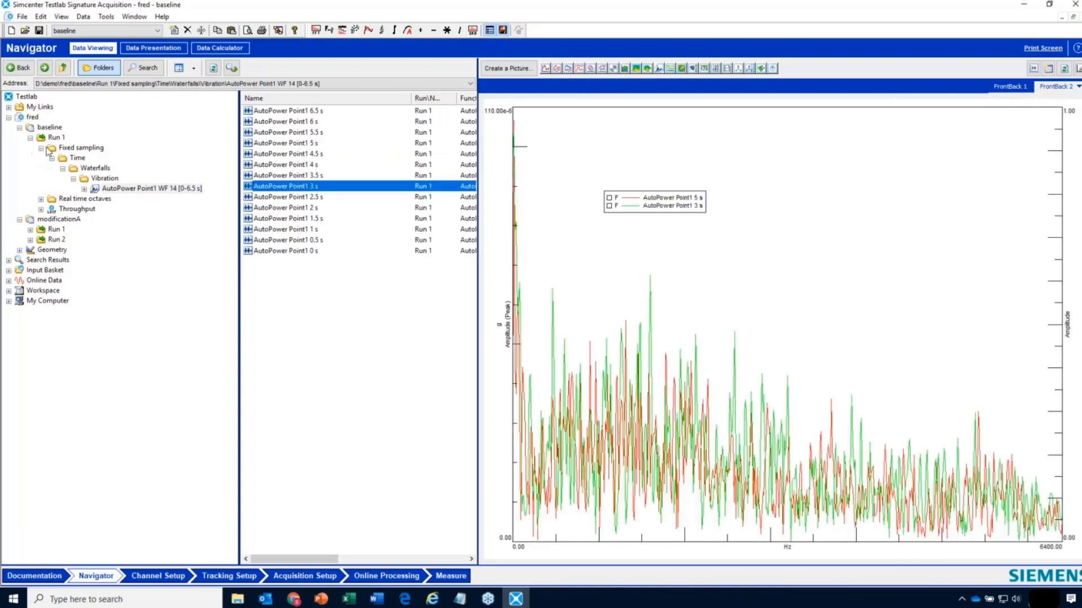
- Collapse the Fixed sampling folder and review the contents of the baseline section, the modificationA section, and Run 1's Throughput
{"action": "left_click", "coordinate": [31, 137]}
{"action": "left_click", "coordinate": [30, 138]}
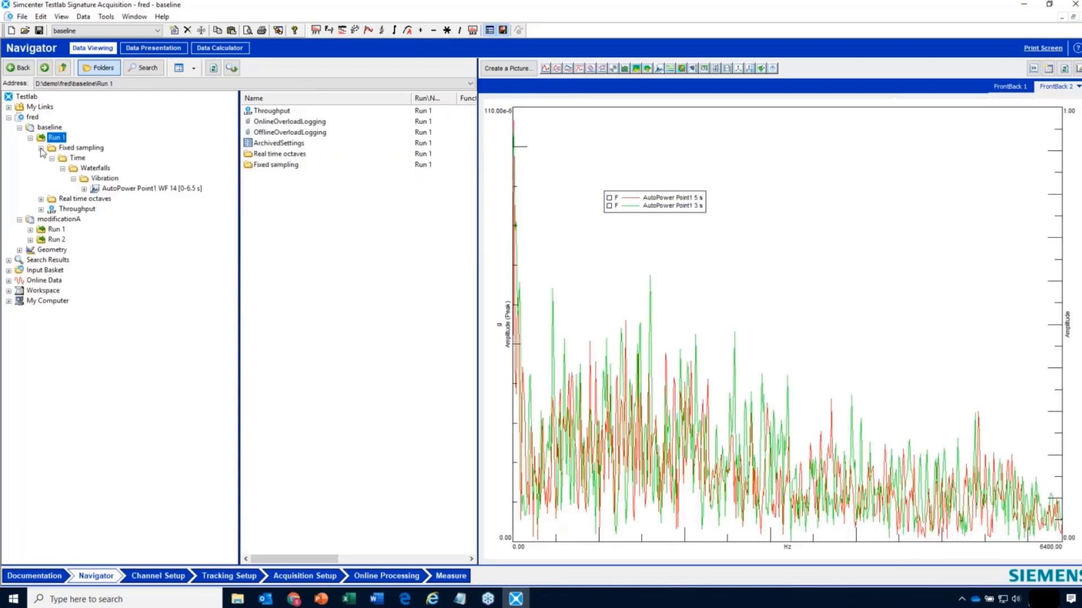
{"action": "left_click", "coordinate": [41, 148]}
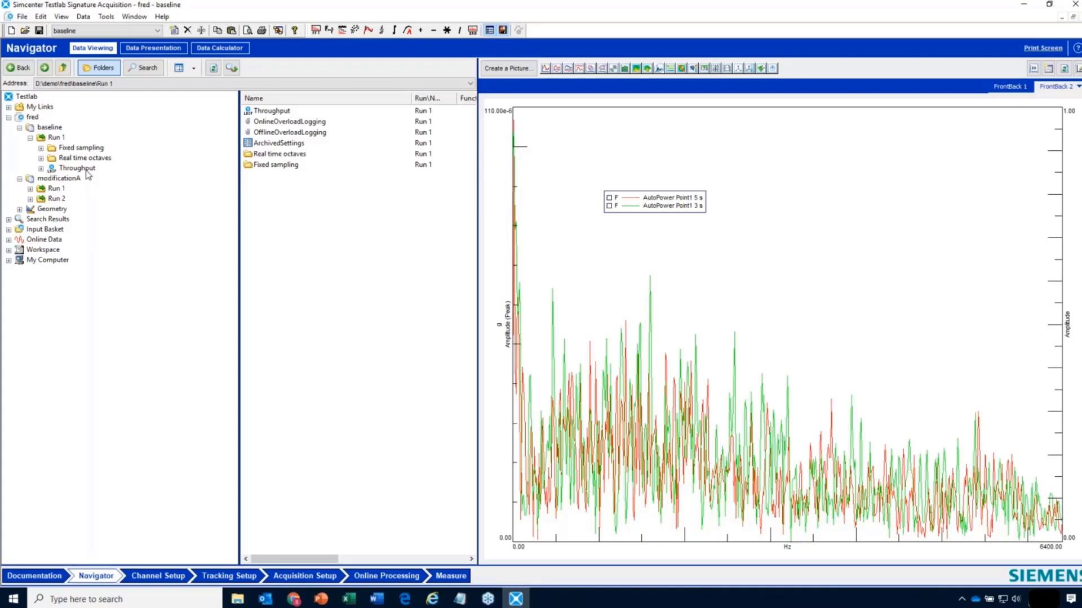
{"action": "left_click", "coordinate": [36, 117]}
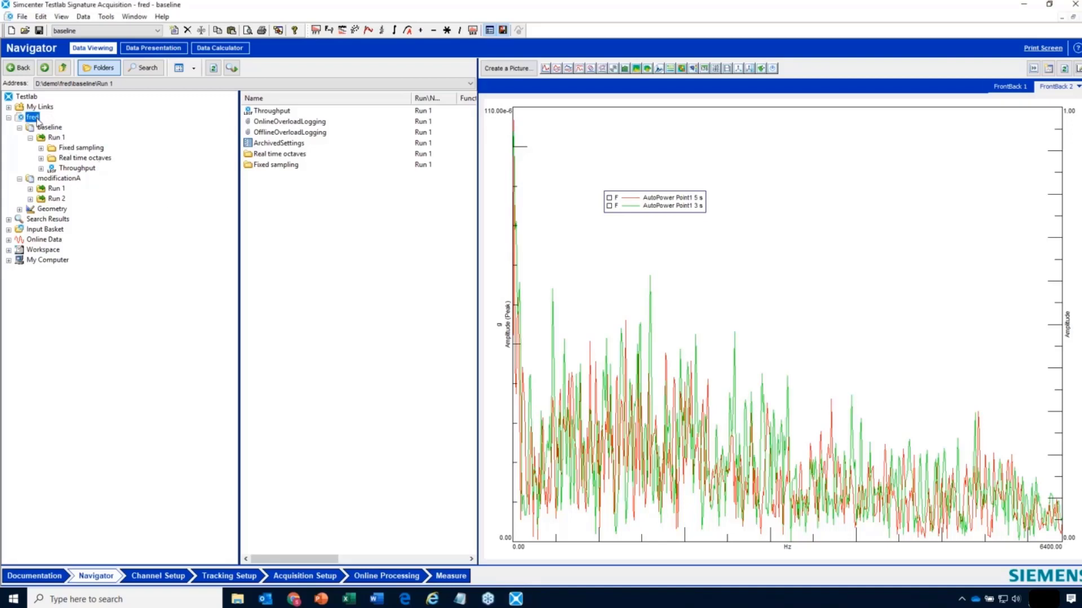
{"action": "left_click", "coordinate": [51, 129]}
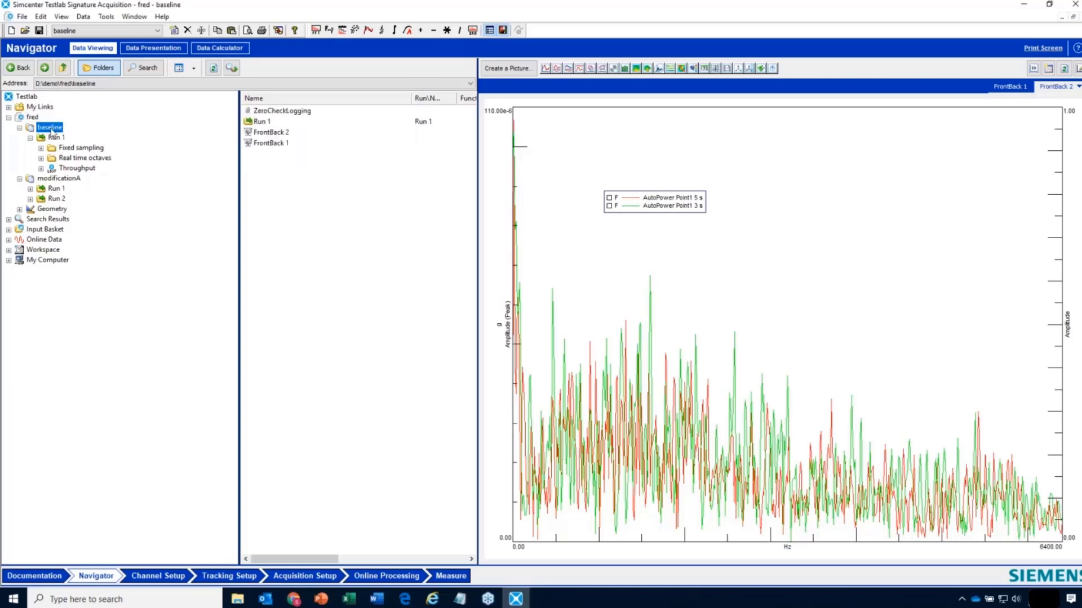
{"action": "left_click", "coordinate": [56, 180]}
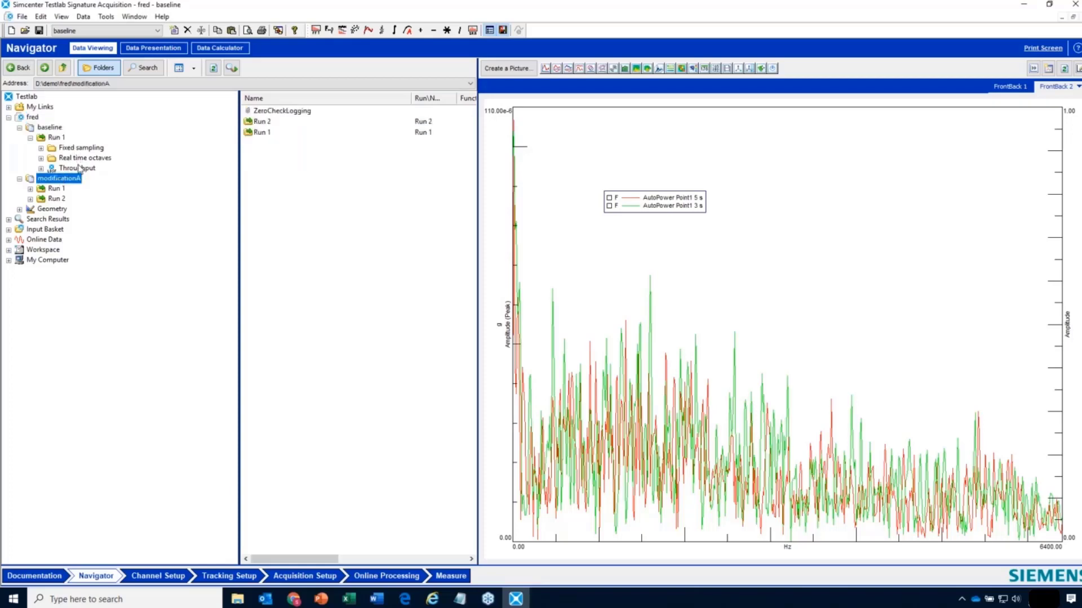
{"action": "left_click", "coordinate": [80, 169]}
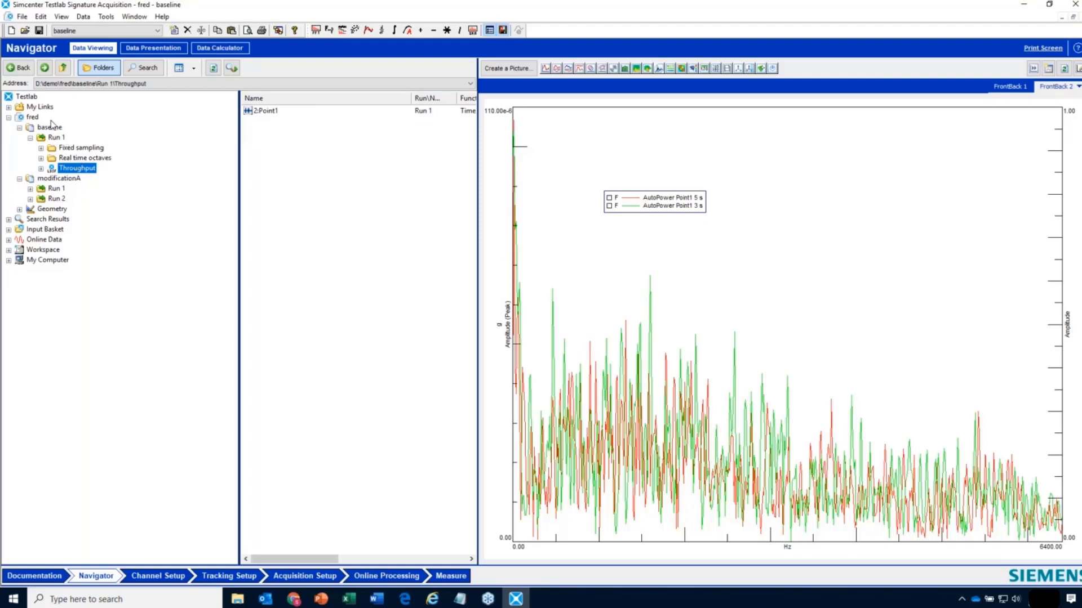
- Save the project under the new name fred_baseline.lms in the demo folder
{"action": "left_click", "coordinate": [23, 17]}
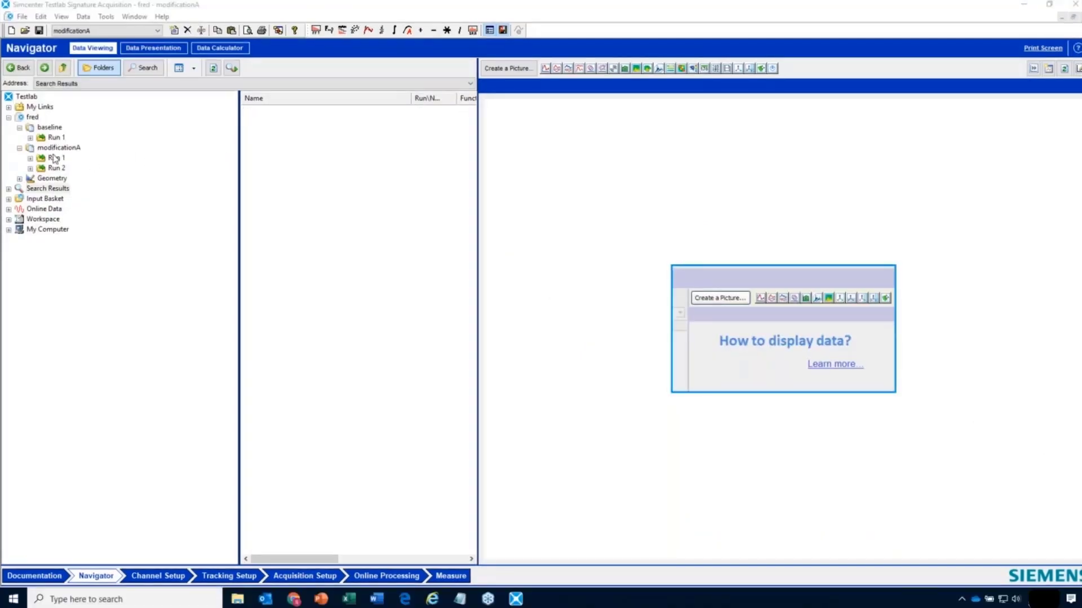
{"action": "left_click", "coordinate": [22, 16]}
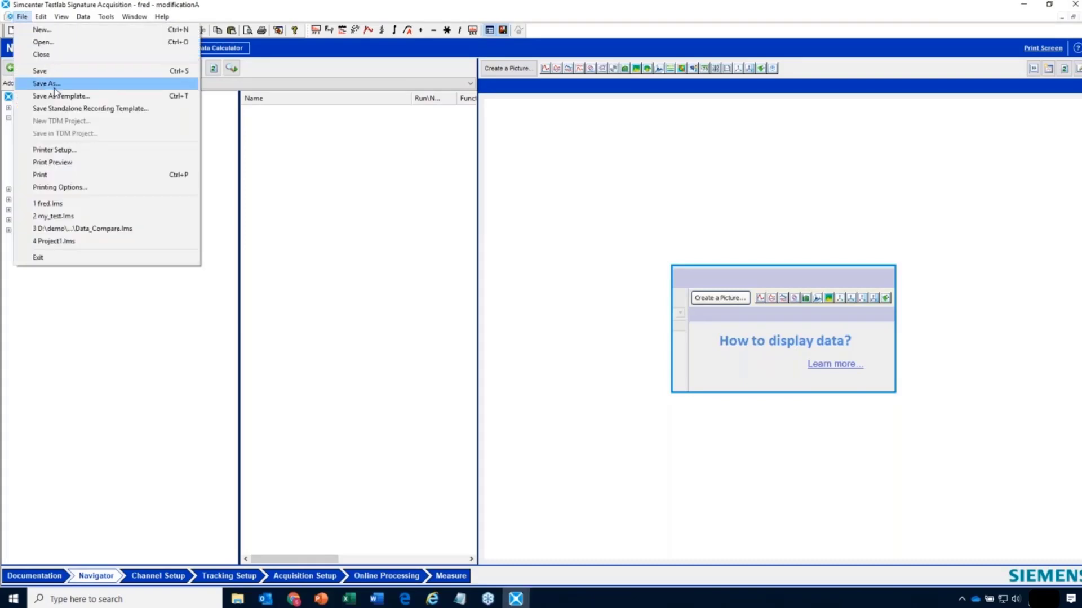
{"action": "left_click", "coordinate": [55, 89]}
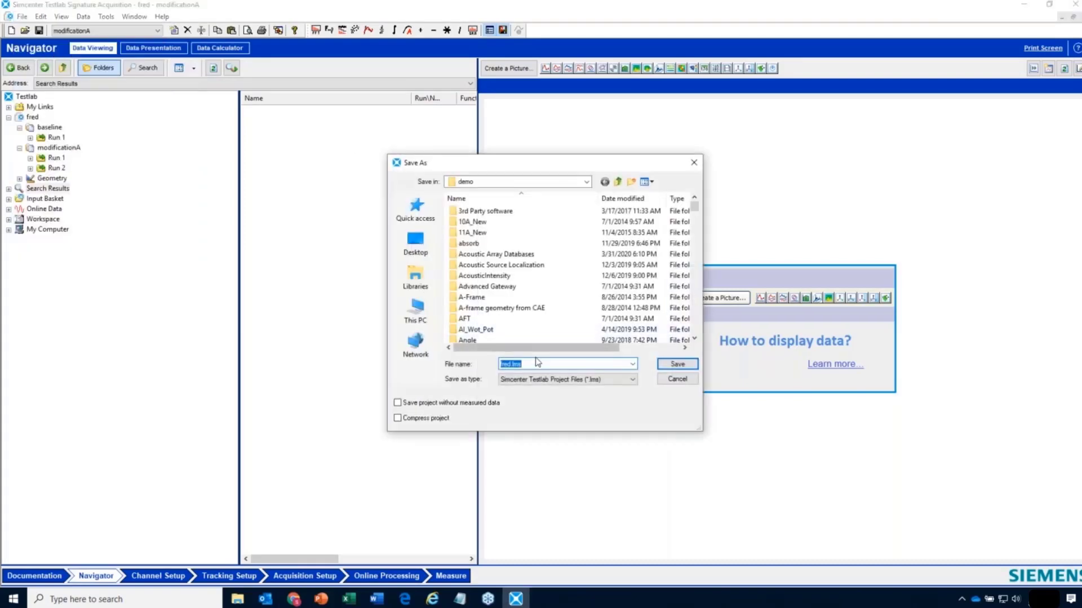
{"action": "left_click", "coordinate": [513, 364]}
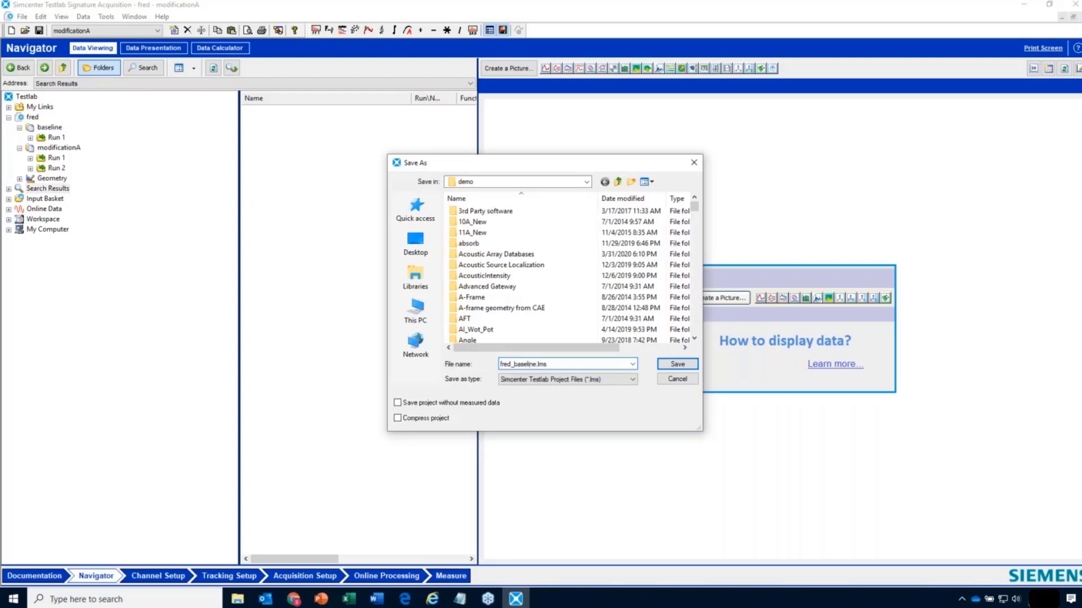
{"action": "left_click", "coordinate": [677, 364]}
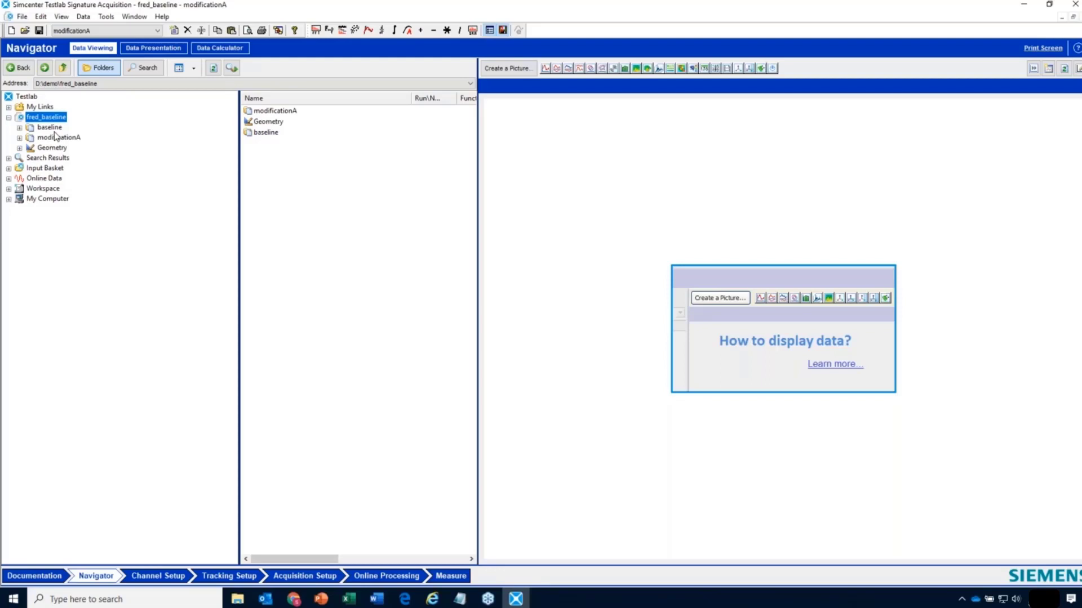
- Open the Measure worksheet and review the runs in the baseline and modificationA sections with the Data Explorer
{"action": "left_click", "coordinate": [460, 575]}
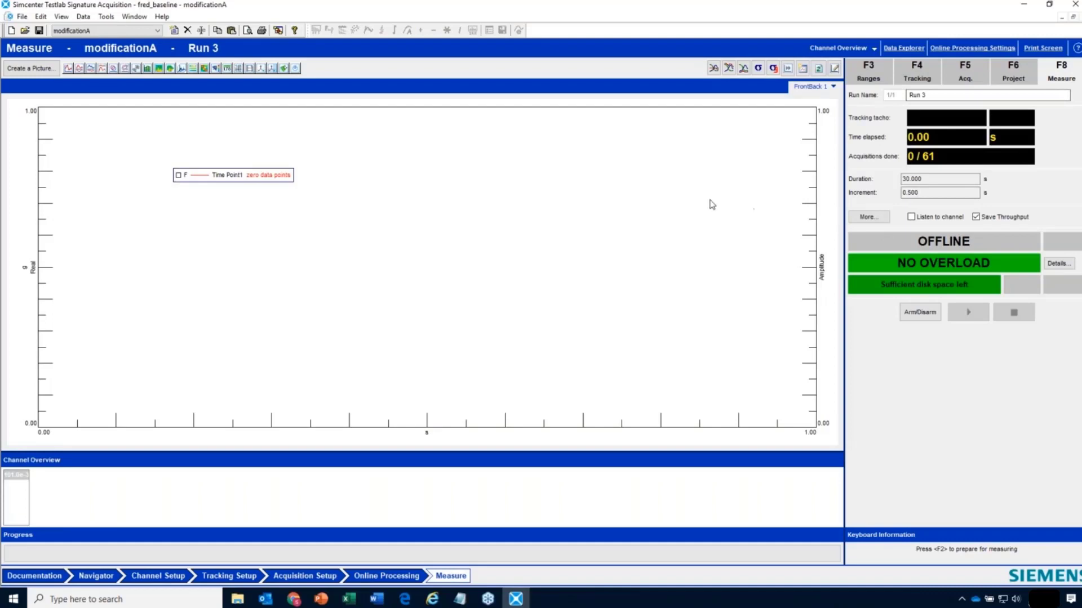
{"action": "left_click", "coordinate": [279, 32]}
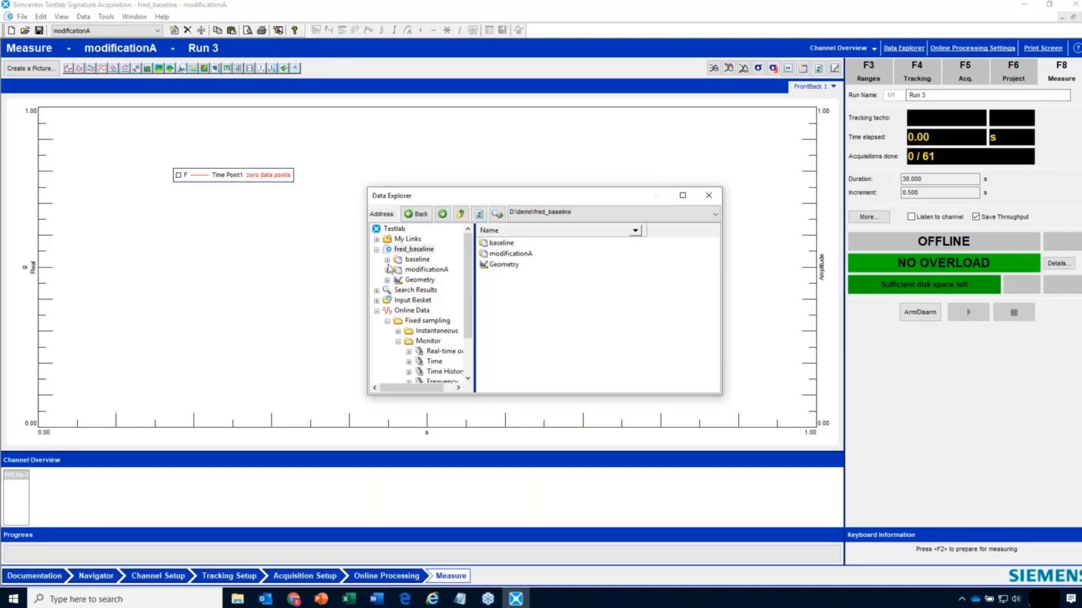
{"action": "left_click", "coordinate": [387, 259]}
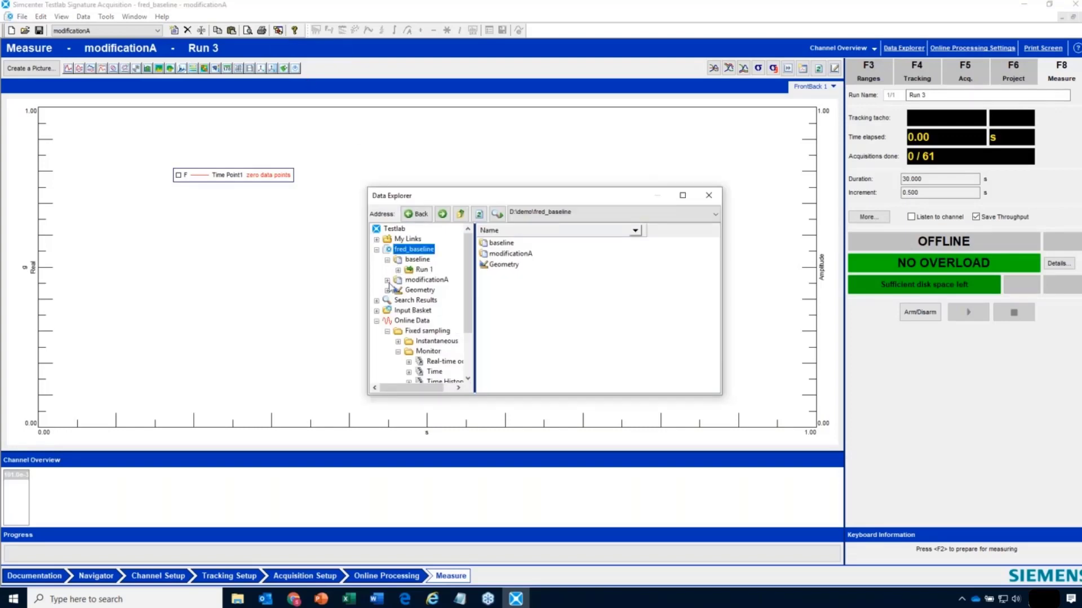
{"action": "left_click", "coordinate": [387, 280]}
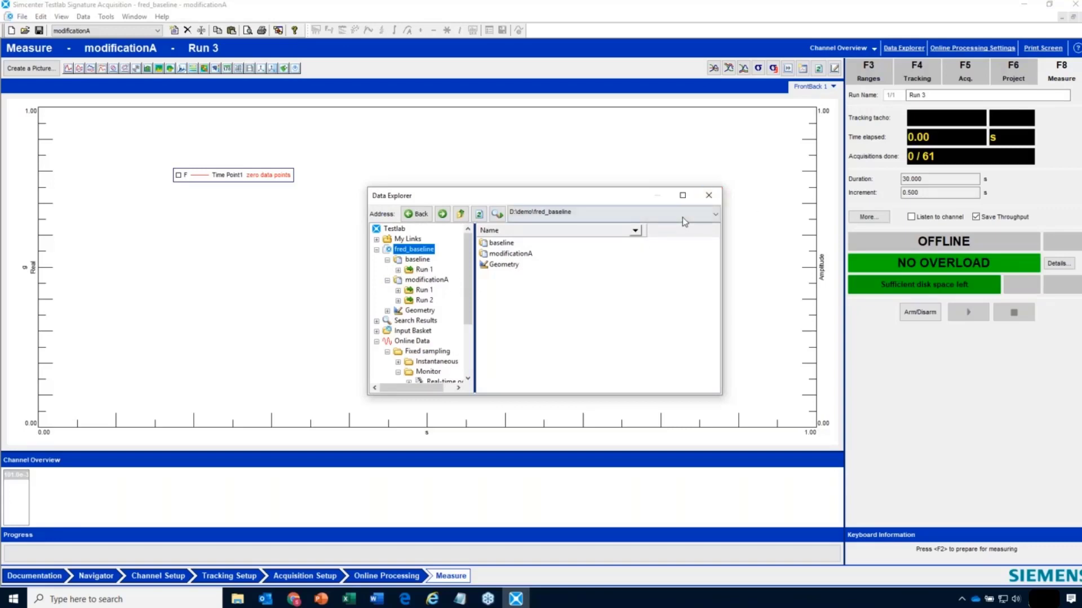
{"action": "left_click", "coordinate": [709, 195]}
- Record a measurement of about 9.5 s as Run 3 in the modificationA section and keep the run
{"action": "left_click", "coordinate": [928, 96]}
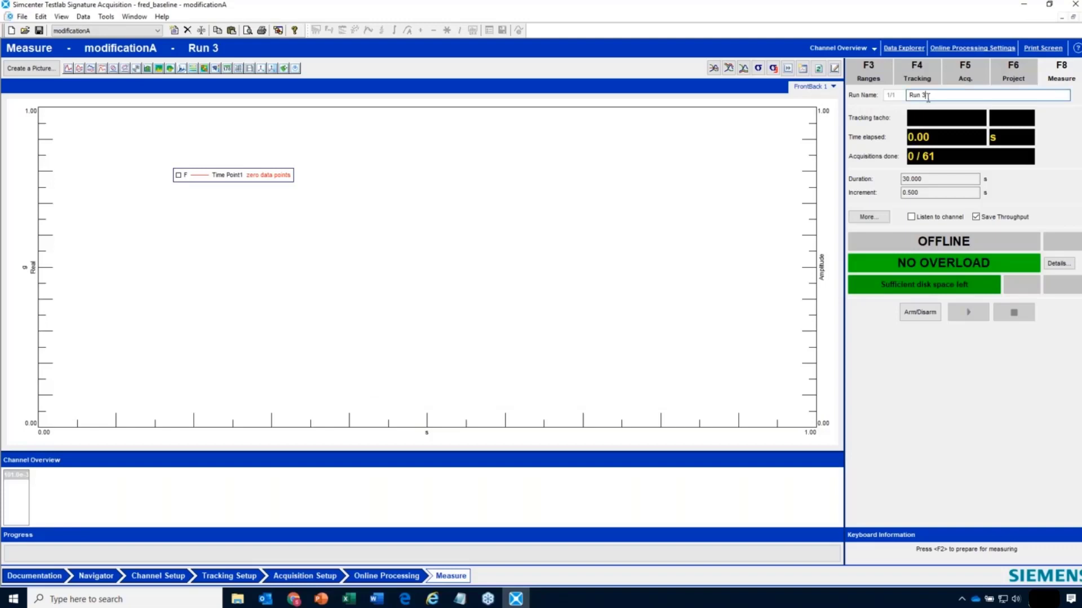
{"action": "type", "text": "1"}
{"action": "double_click", "coordinate": [922, 94]}
{"action": "left_click", "coordinate": [964, 314]}
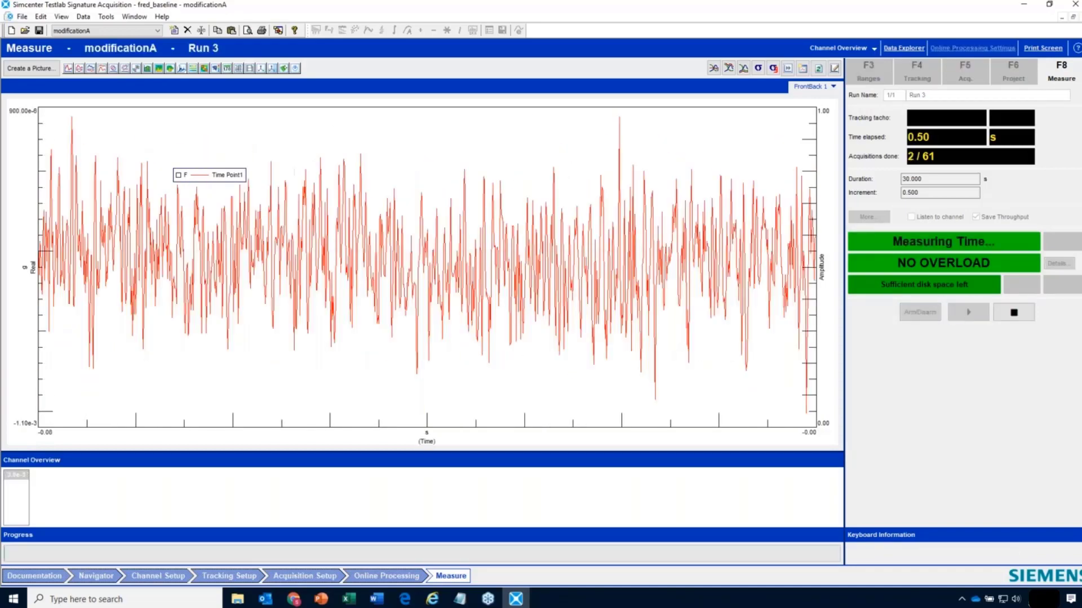
{"action": "left_click", "coordinate": [1013, 314]}
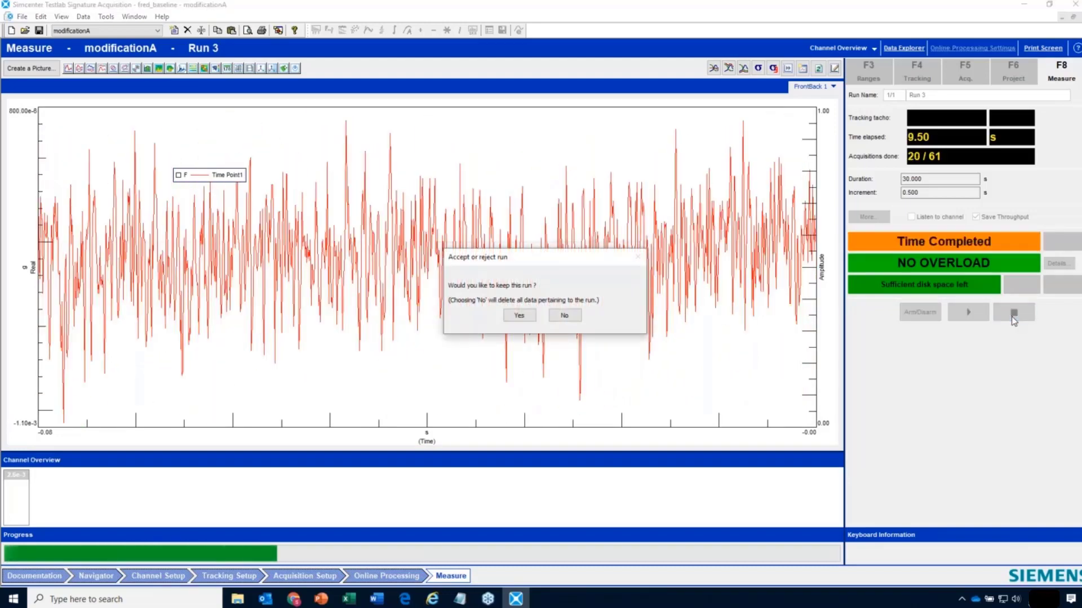
{"action": "left_click", "coordinate": [520, 315]}
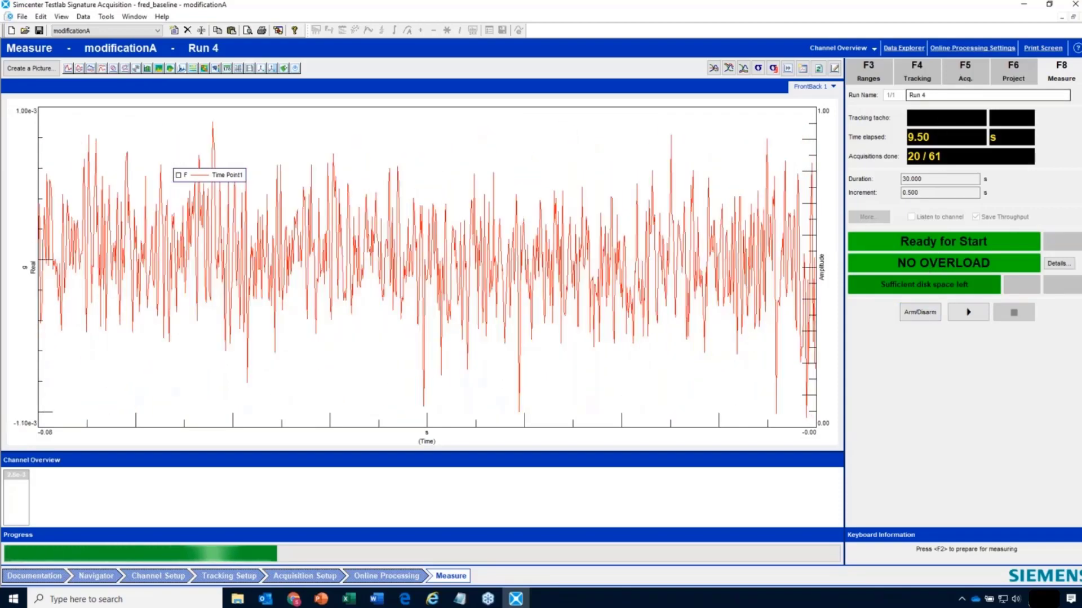
- Name the next run jdfsljkdsfalkjdsfaljk, record it for about 8 s and keep it
{"action": "left_click_drag", "start_coordinate": [924, 94], "coordinate": [903, 97]}
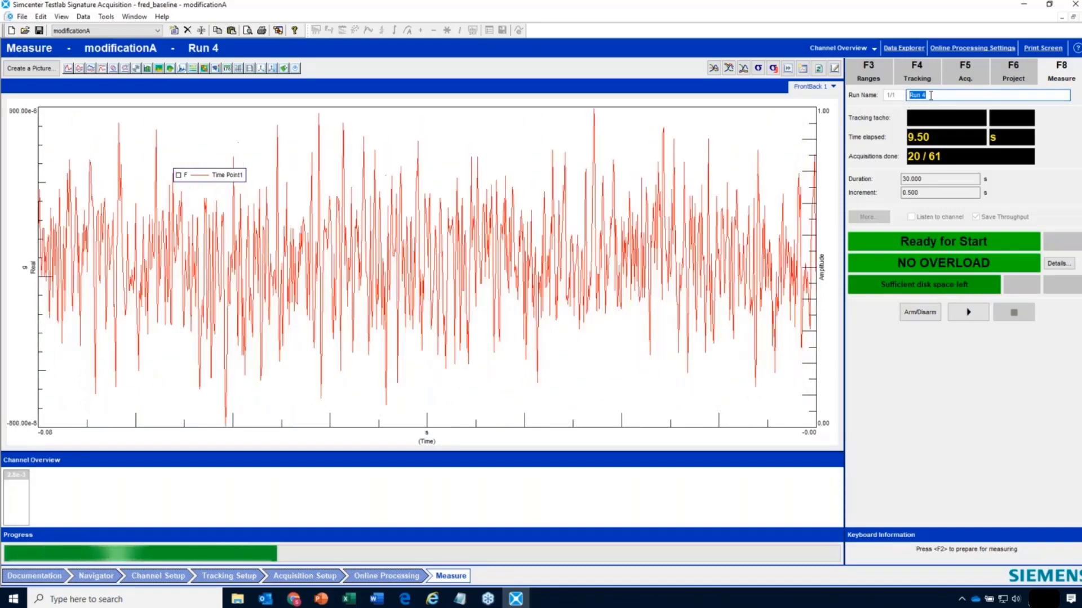
{"action": "type", "text": "jdfsljkdsfalkjdsfaljk"}
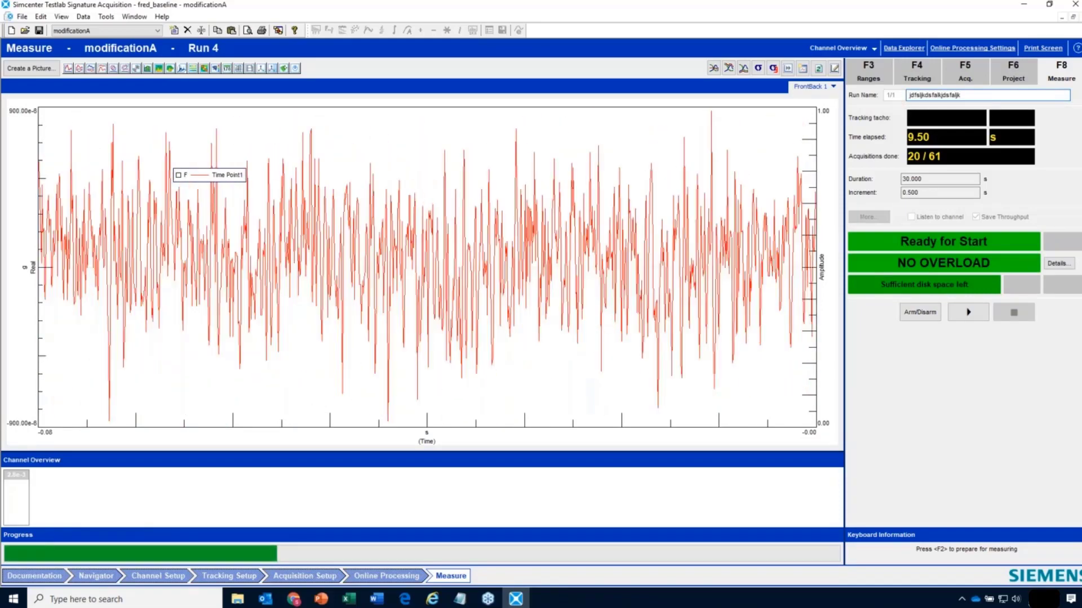
{"action": "left_click", "coordinate": [978, 314]}
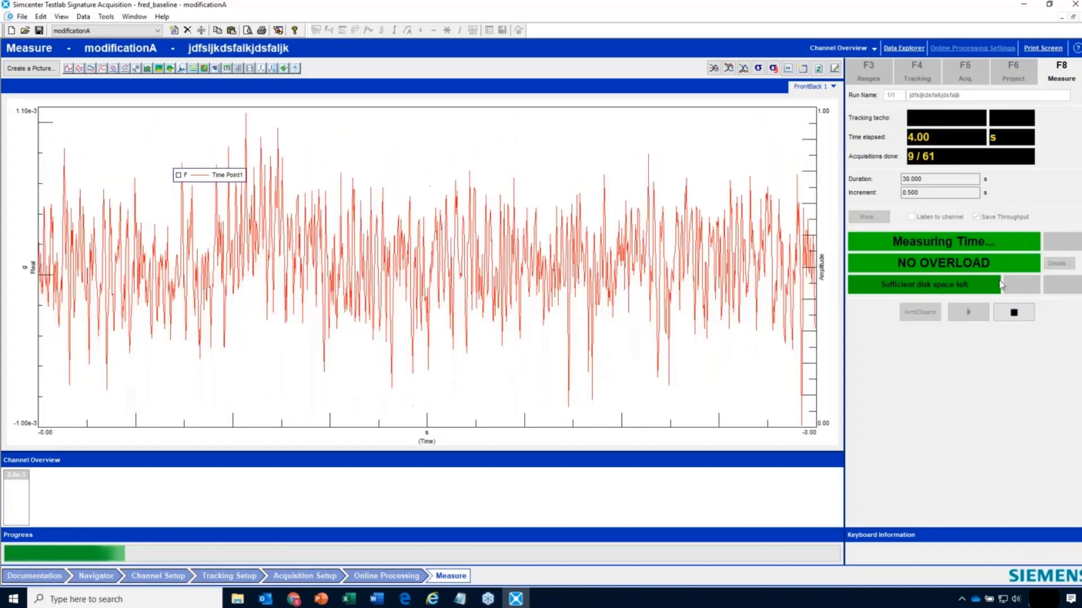
{"action": "left_click", "coordinate": [1014, 313]}
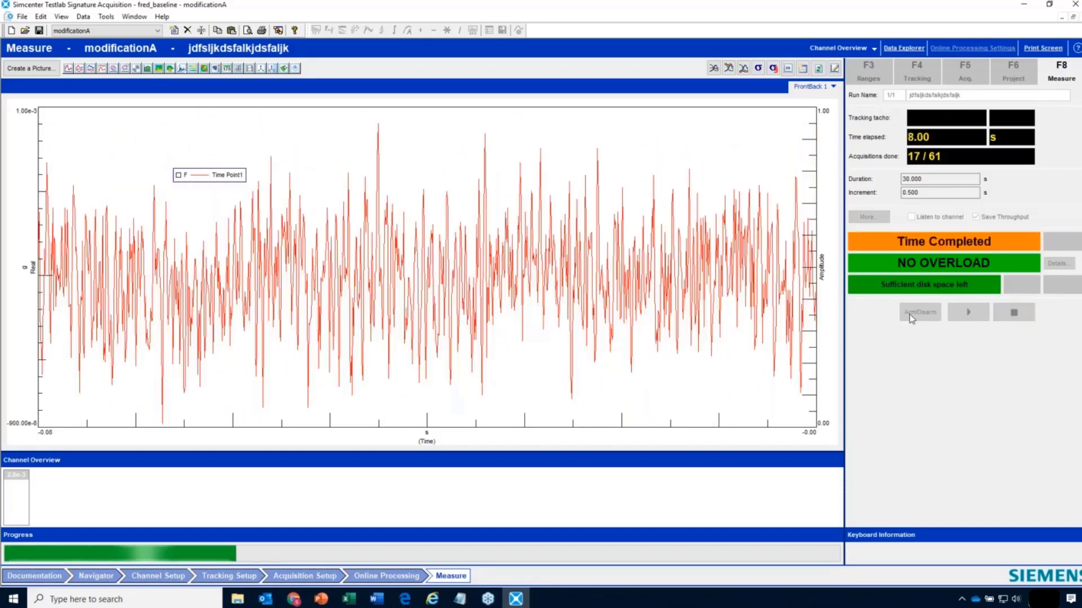
{"action": "left_click", "coordinate": [513, 314]}
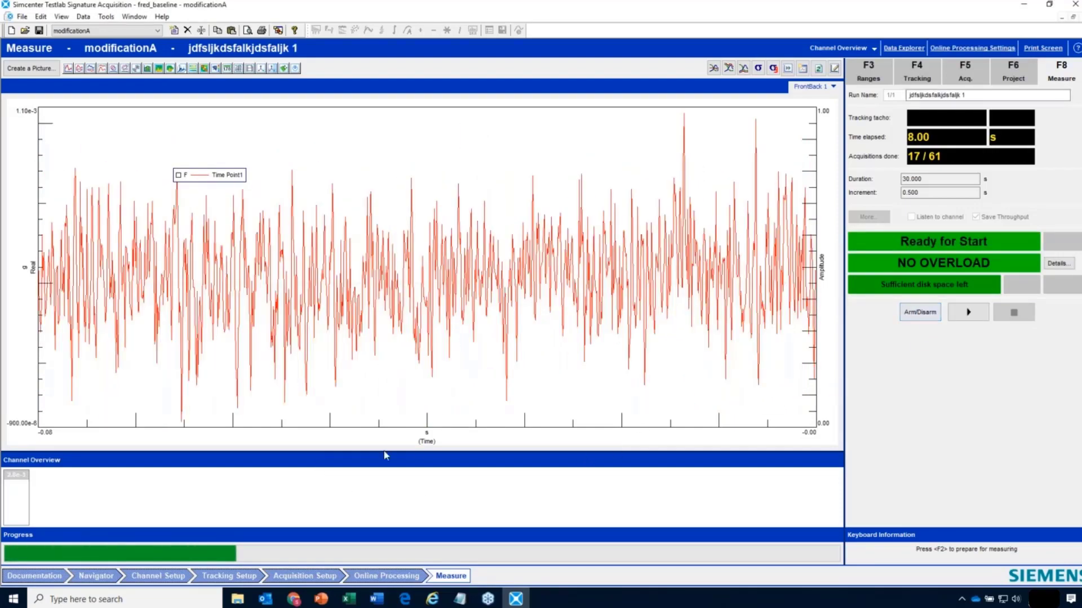
- Permanently delete the run jdfsljkdsfalkjdsfaljk from the modificationA section in the Navigator
{"action": "left_click", "coordinate": [107, 575]}
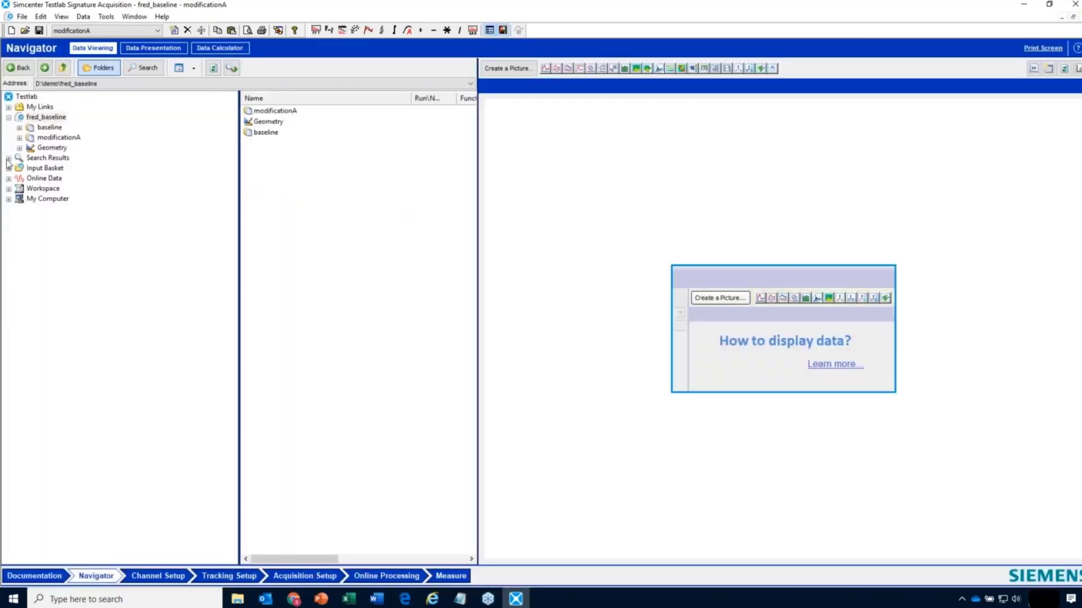
{"action": "left_click", "coordinate": [19, 127]}
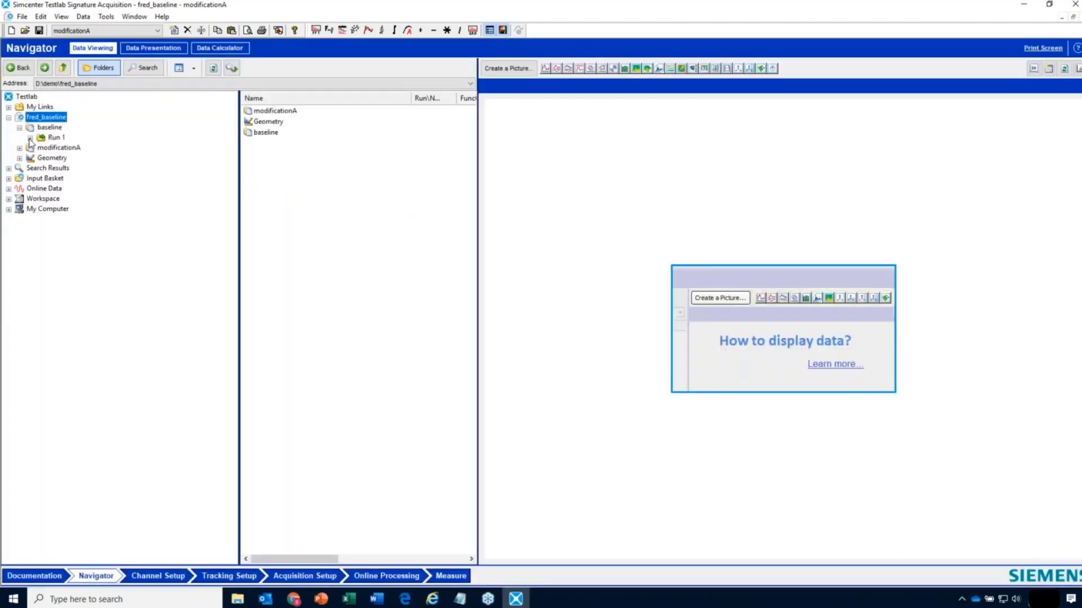
{"action": "left_click", "coordinate": [30, 137]}
{"action": "left_click", "coordinate": [19, 178]}
{"action": "left_click", "coordinate": [84, 189]}
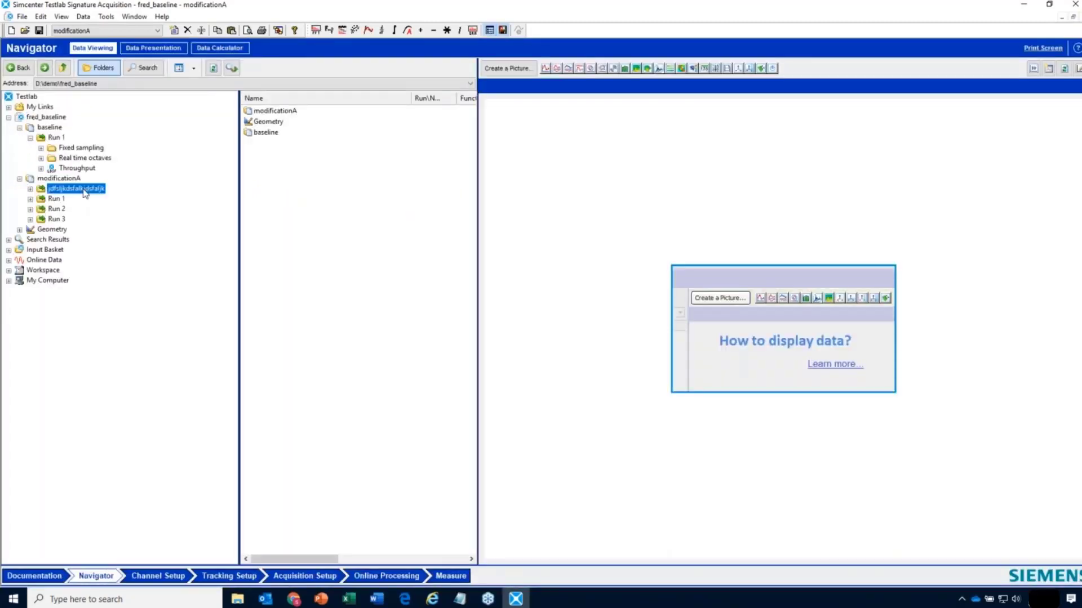
{"action": "right_click", "coordinate": [93, 191]}
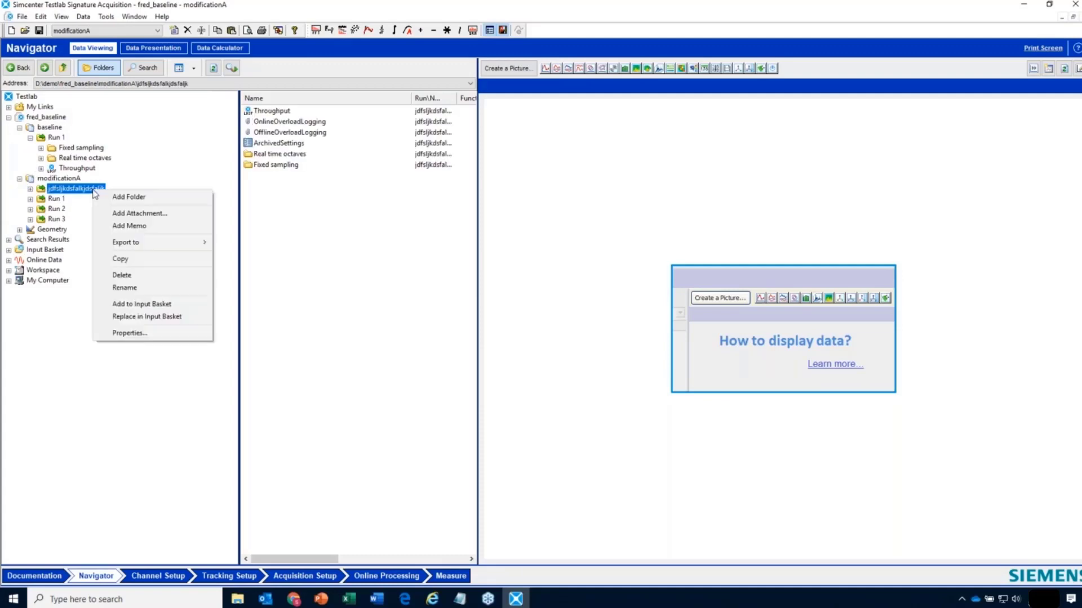
{"action": "left_click", "coordinate": [144, 275]}
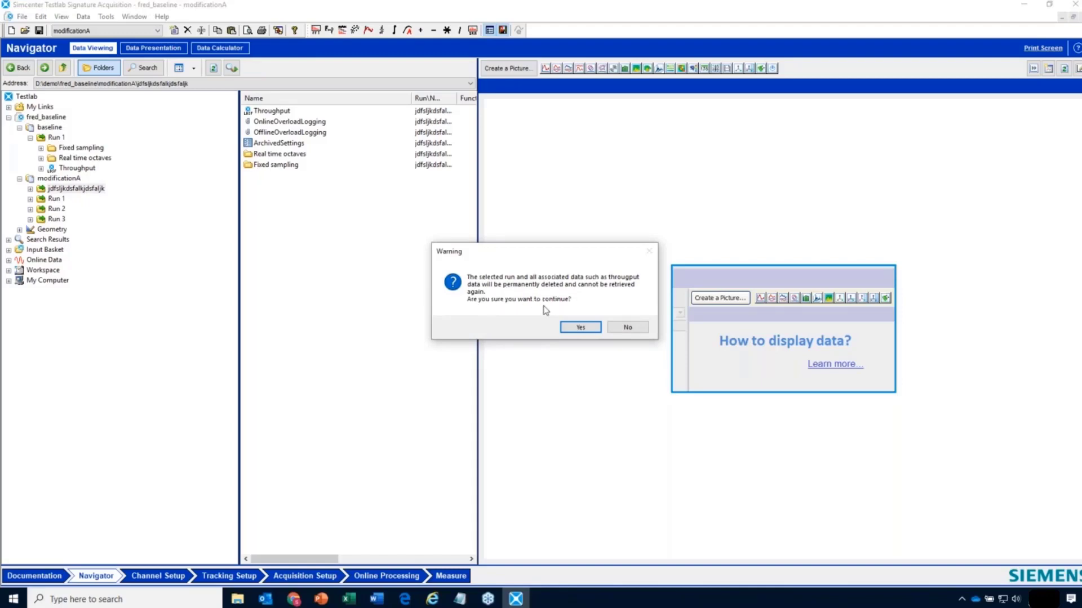
{"action": "left_click", "coordinate": [584, 328]}
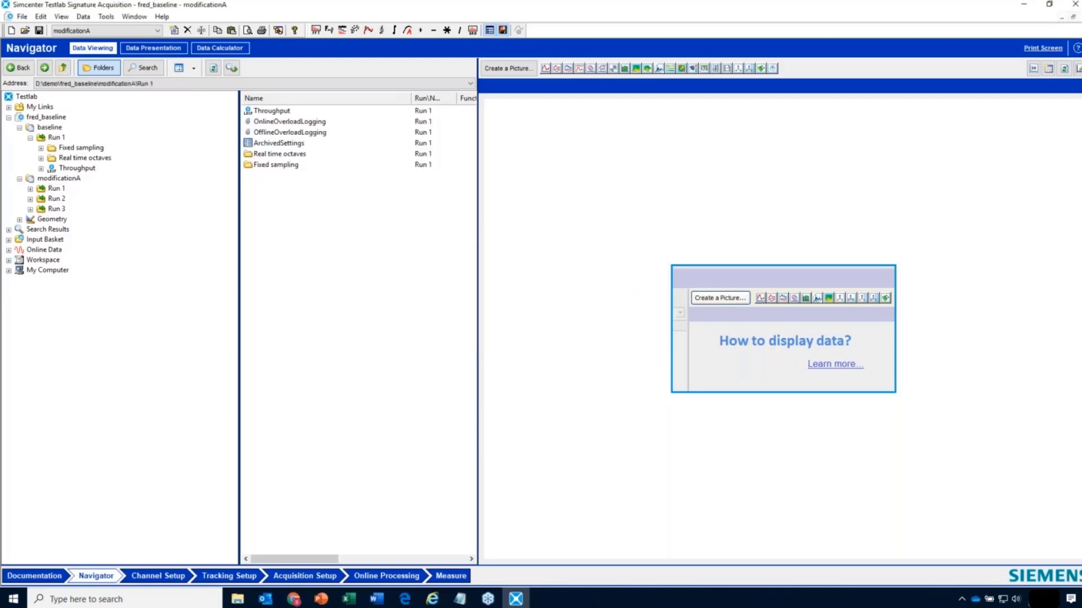
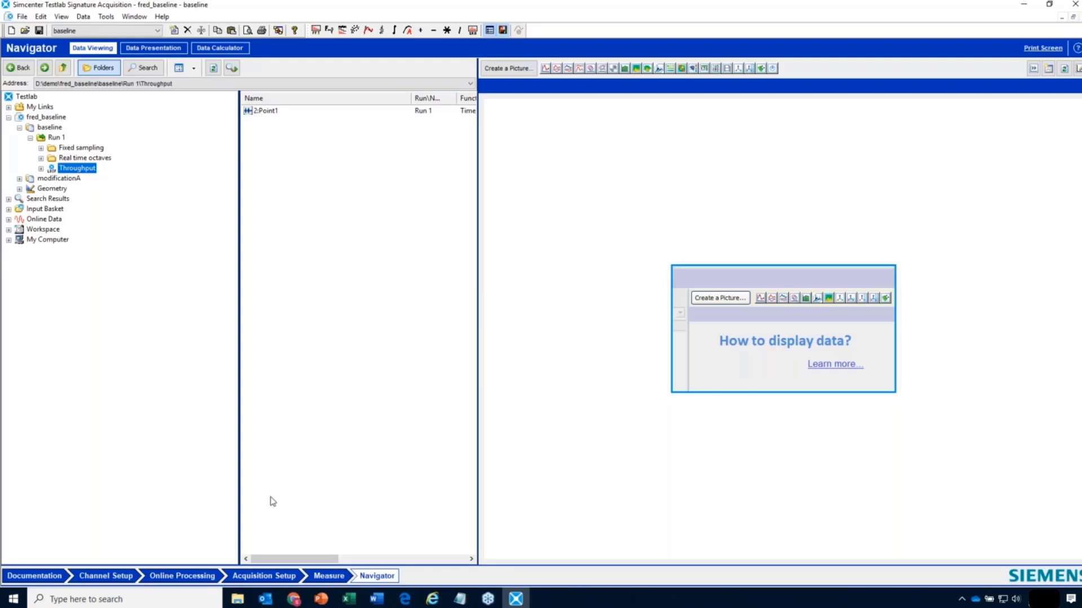
- Switch to File Explorer, enlarge the window and its folder pane, and open the demo10 folder on drive D: beside Testlab
{"action": "mouse_move", "coordinate": [240, 602]}
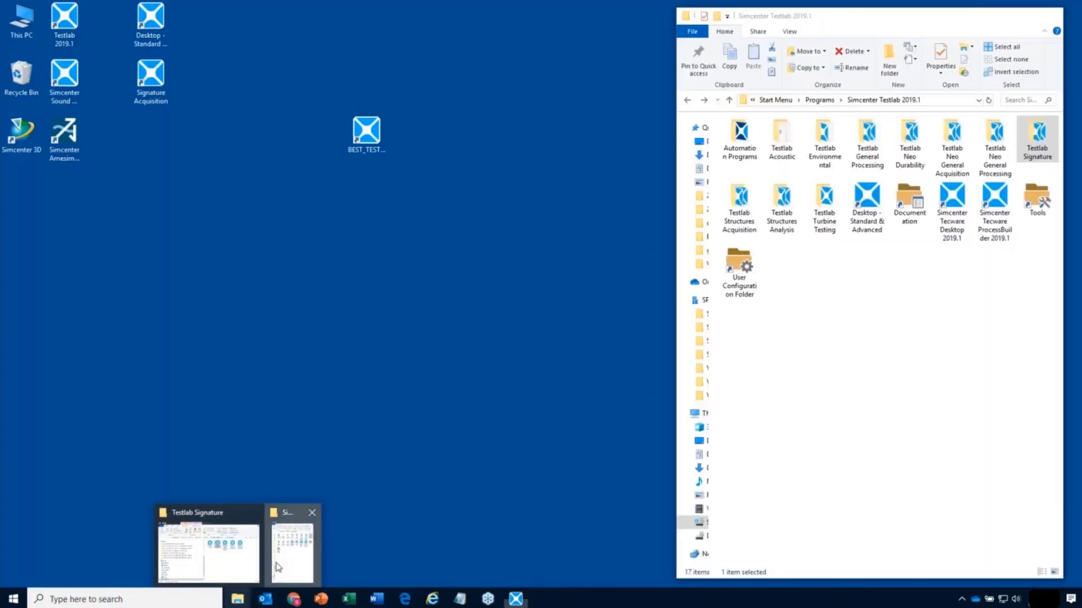
{"action": "left_click", "coordinate": [274, 565]}
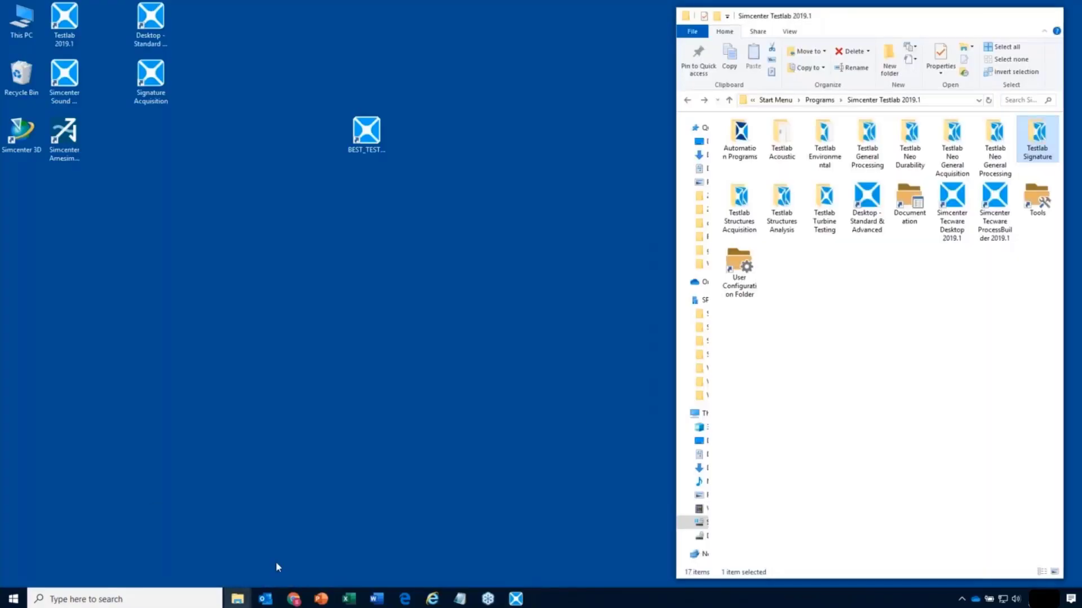
{"action": "left_click_drag", "start_coordinate": [676, 207], "coordinate": [338, 195]}
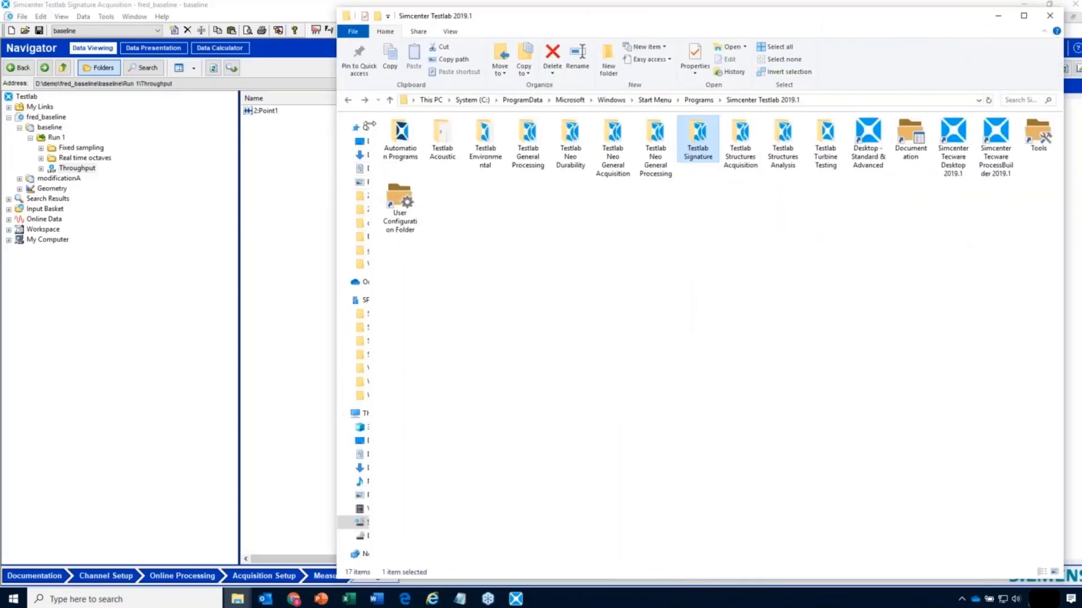
{"action": "left_click_drag", "start_coordinate": [374, 129], "coordinate": [565, 270]}
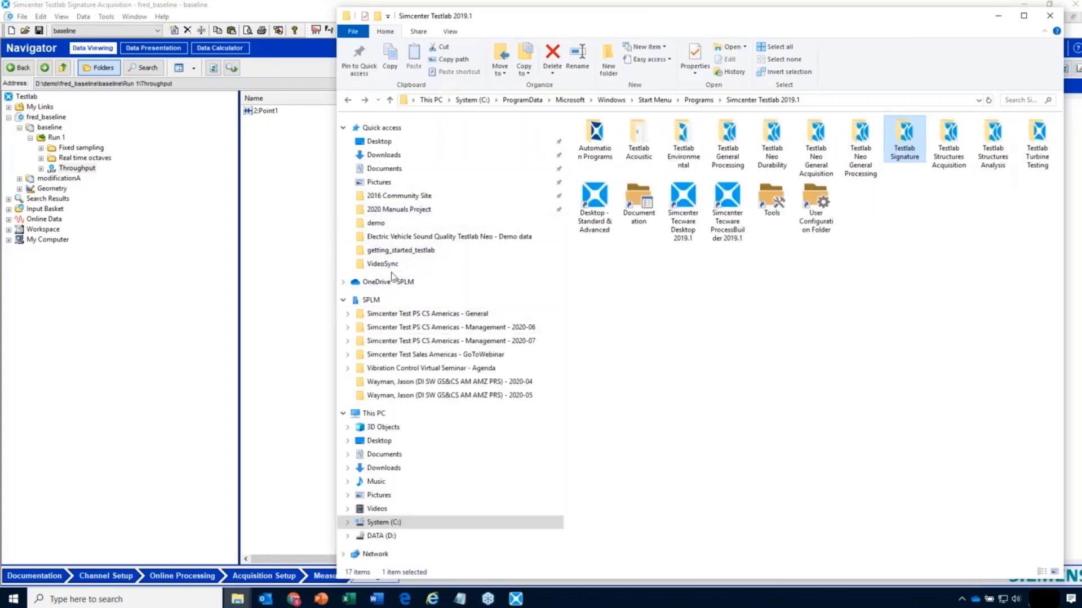
{"action": "left_click", "coordinate": [394, 535]}
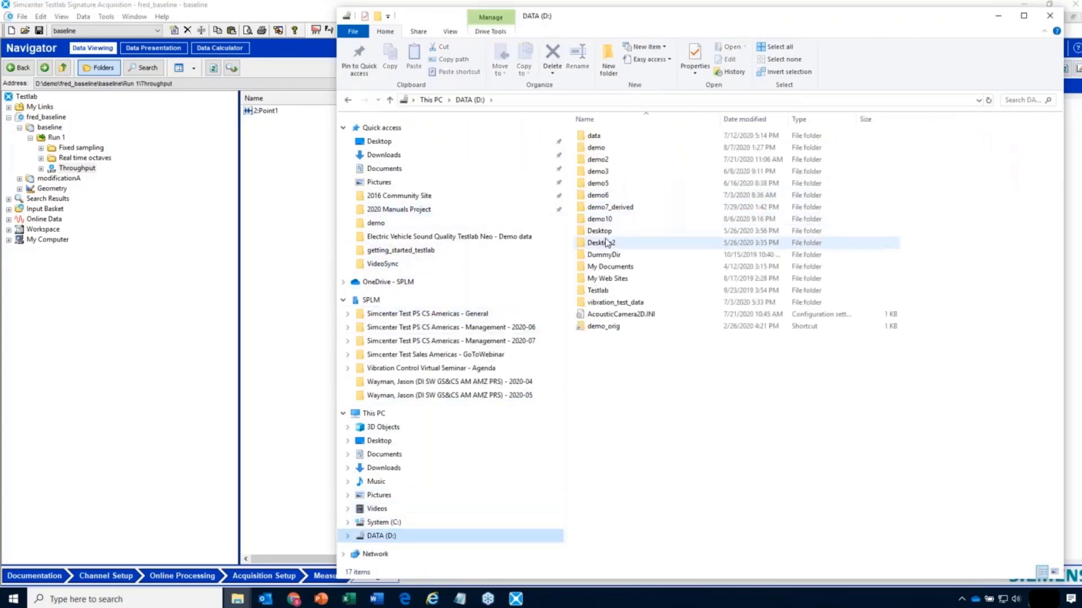
{"action": "double_click", "coordinate": [609, 220]}
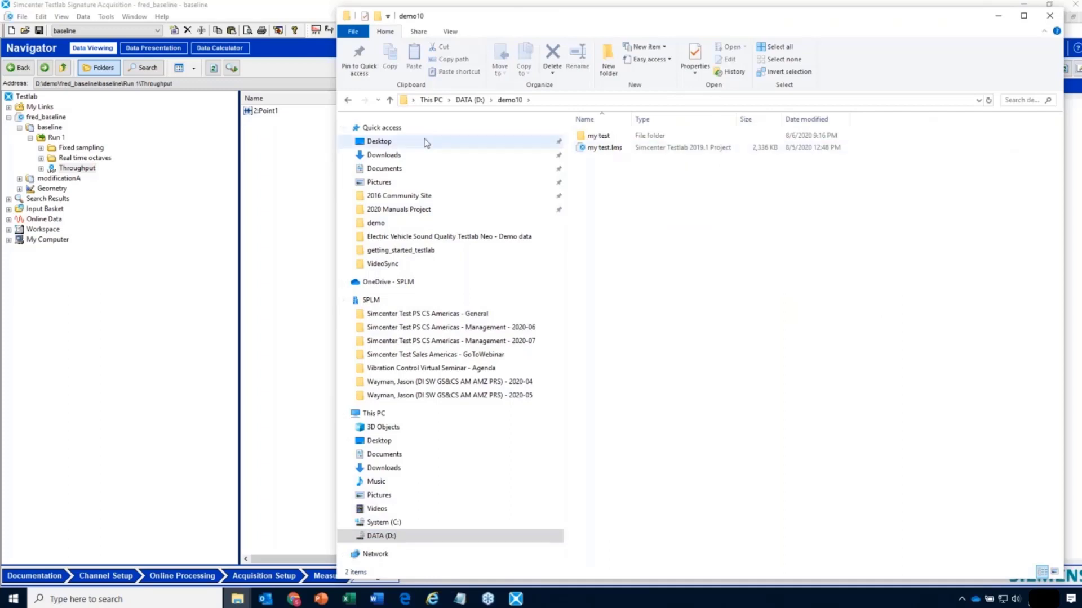
{"action": "left_click_drag", "start_coordinate": [488, 25], "coordinate": [547, 43]}
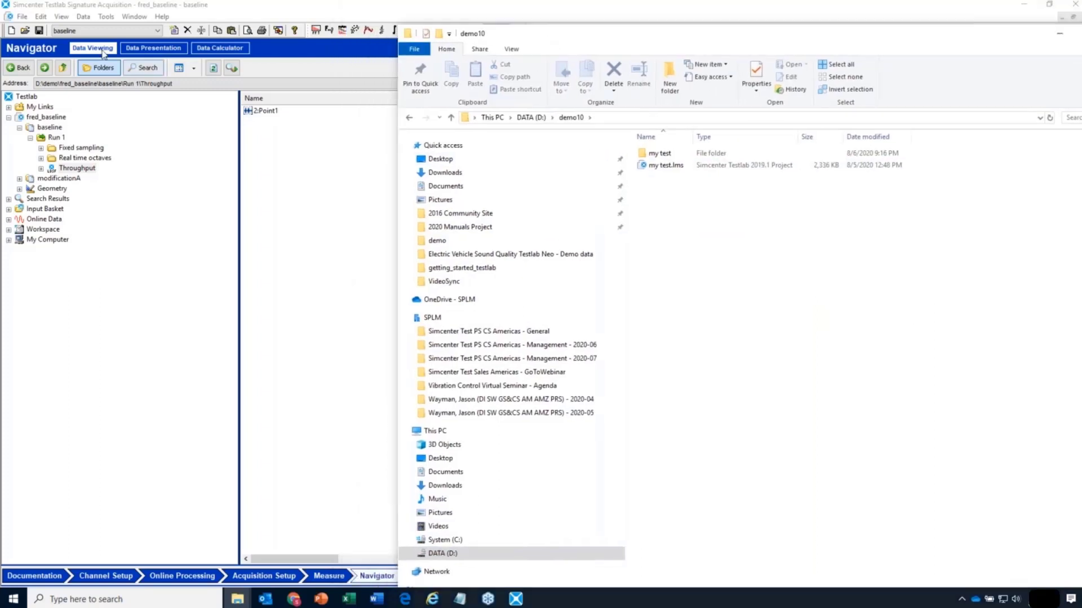
- Close the fred_baseline project in Simcenter Testlab
{"action": "left_click", "coordinate": [23, 16]}
{"action": "left_click", "coordinate": [41, 54]}
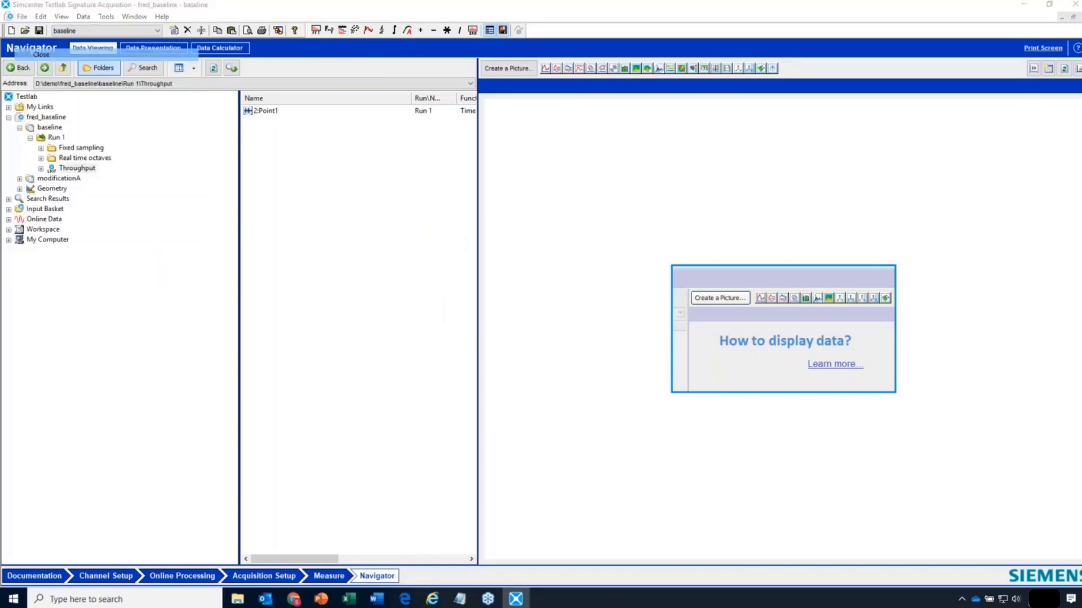
{"action": "left_click", "coordinate": [567, 322]}
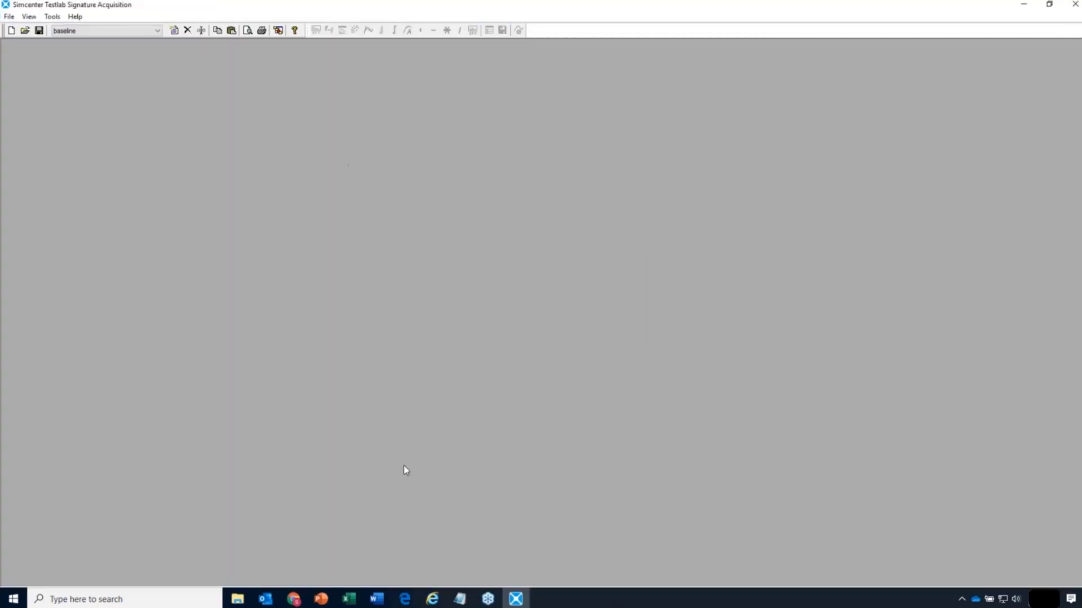
- Load the project my test.lms from File Explorer's demo10 folder into Simcenter Testlab Signature Acquisition
{"action": "left_click", "coordinate": [238, 598]}
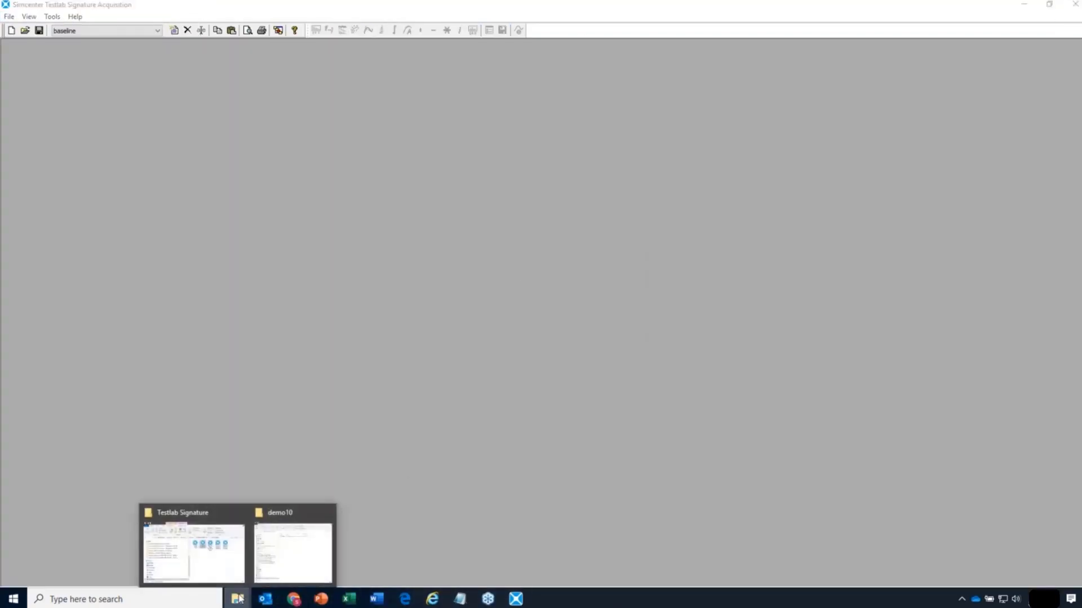
{"action": "left_click", "coordinate": [302, 551]}
{"action": "left_click", "coordinate": [679, 168]}
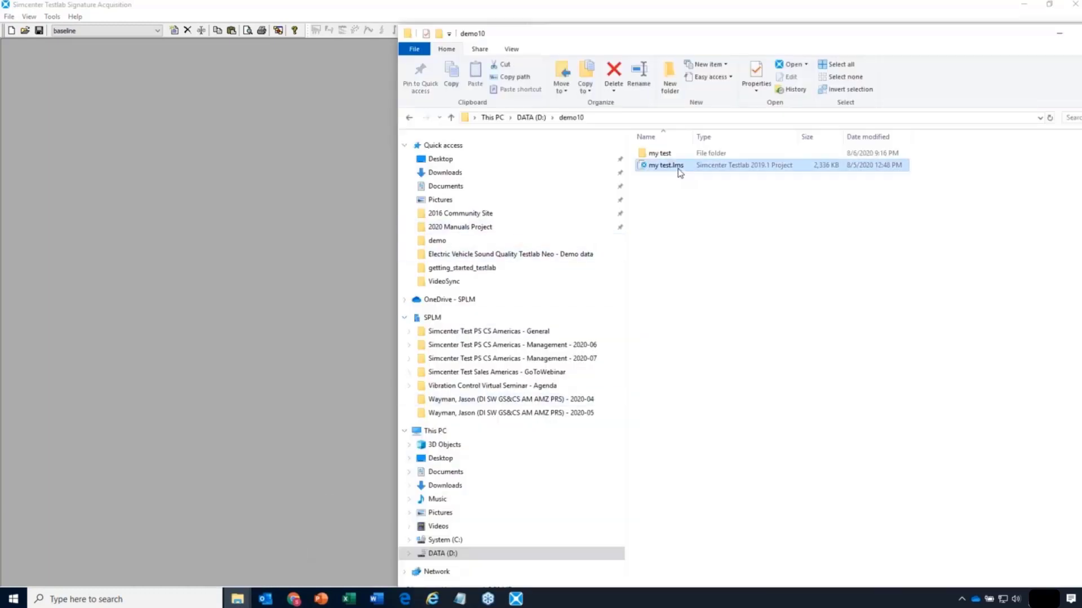
{"action": "left_click_drag", "start_coordinate": [686, 169], "coordinate": [193, 227]}
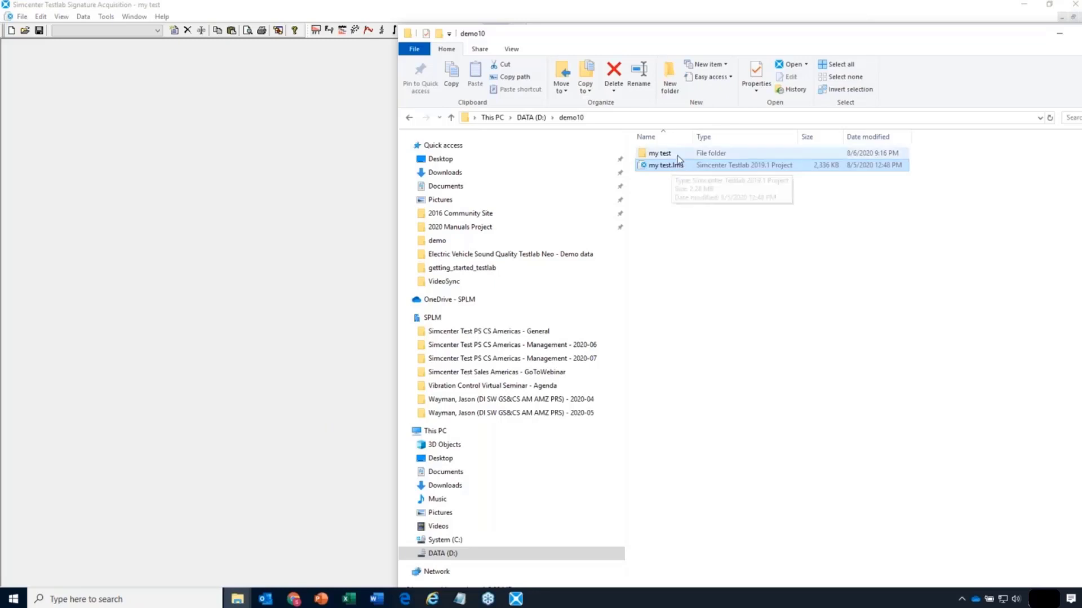
- Browse the my test folder down to Section1's Run 1 folder, and dismiss the front-end warning back in Simcenter Testlab
{"action": "double_click", "coordinate": [673, 155]}
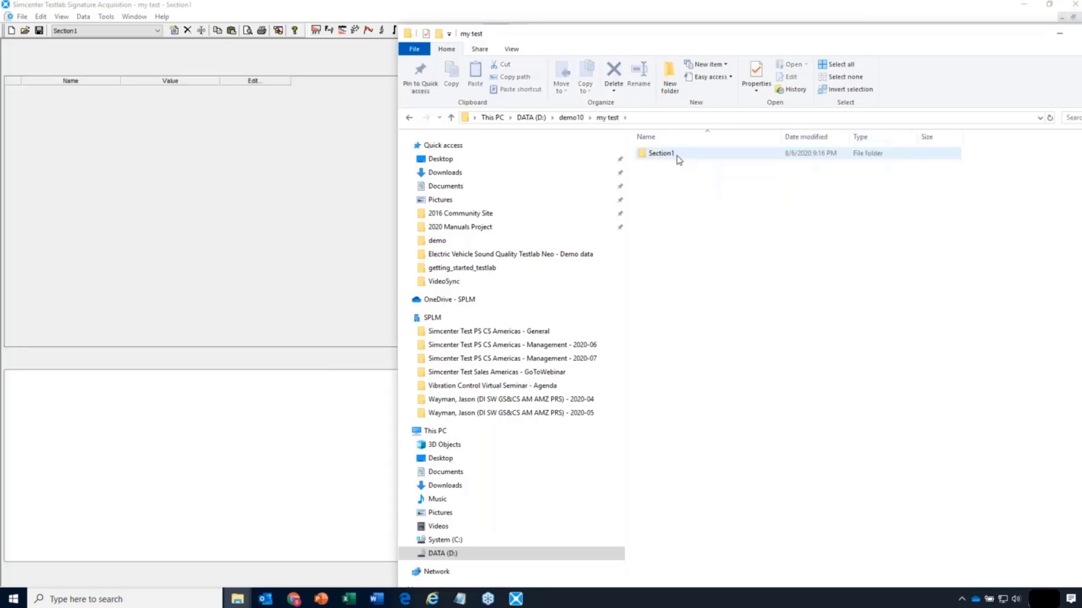
{"action": "double_click", "coordinate": [678, 158]}
{"action": "double_click", "coordinate": [678, 158]}
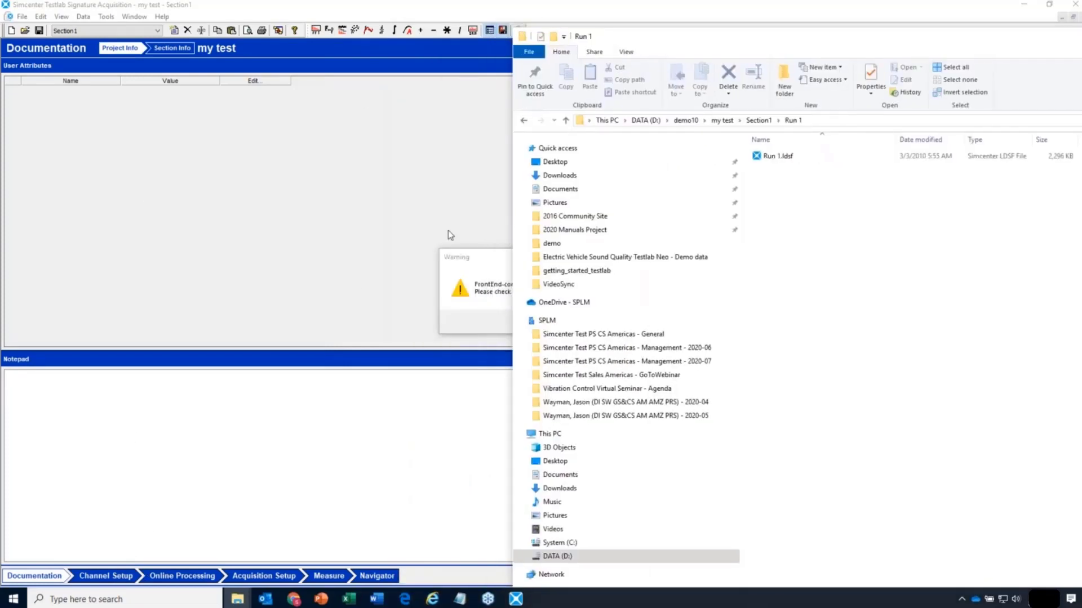
{"action": "left_click", "coordinate": [478, 256]}
{"action": "left_click", "coordinate": [620, 322]}
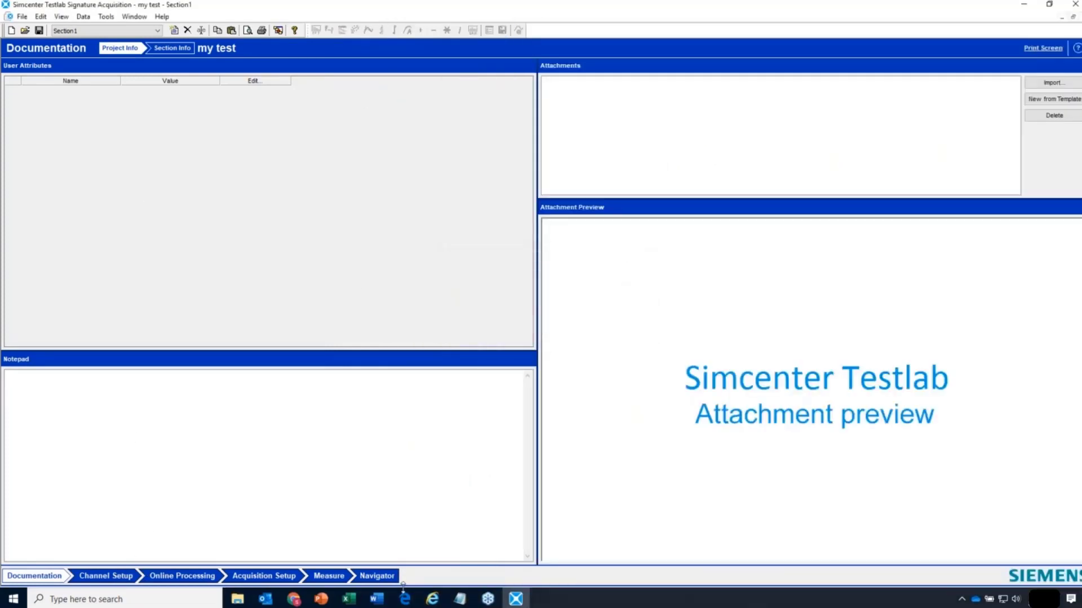
- Open the Navigator worksheet and expand the my test project down to the contents of Section1's Run 1
{"action": "left_click", "coordinate": [377, 576]}
{"action": "left_click", "coordinate": [20, 127]}
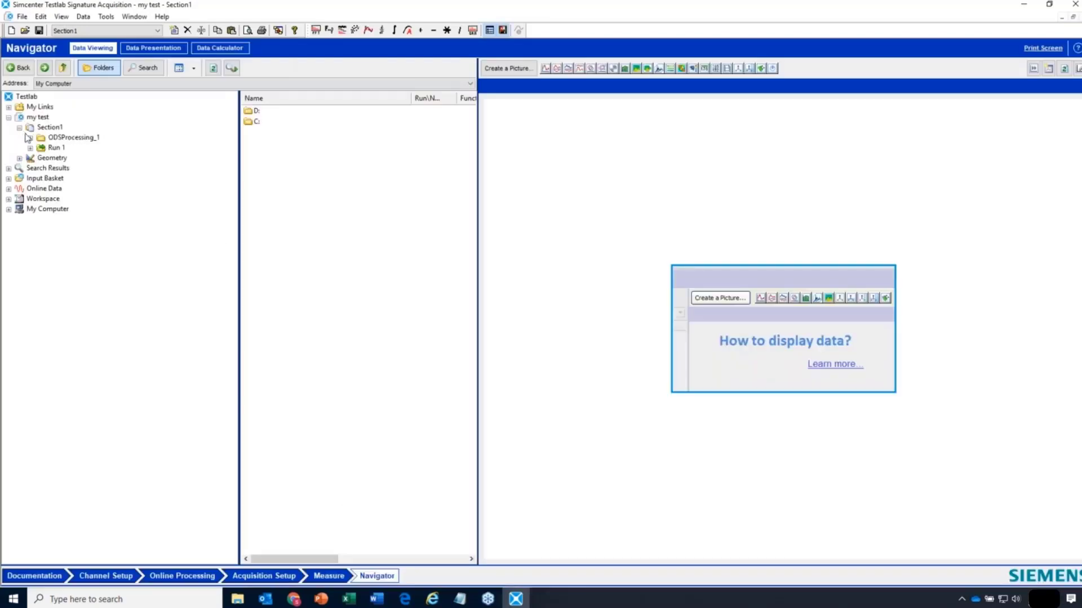
{"action": "left_click", "coordinate": [30, 148]}
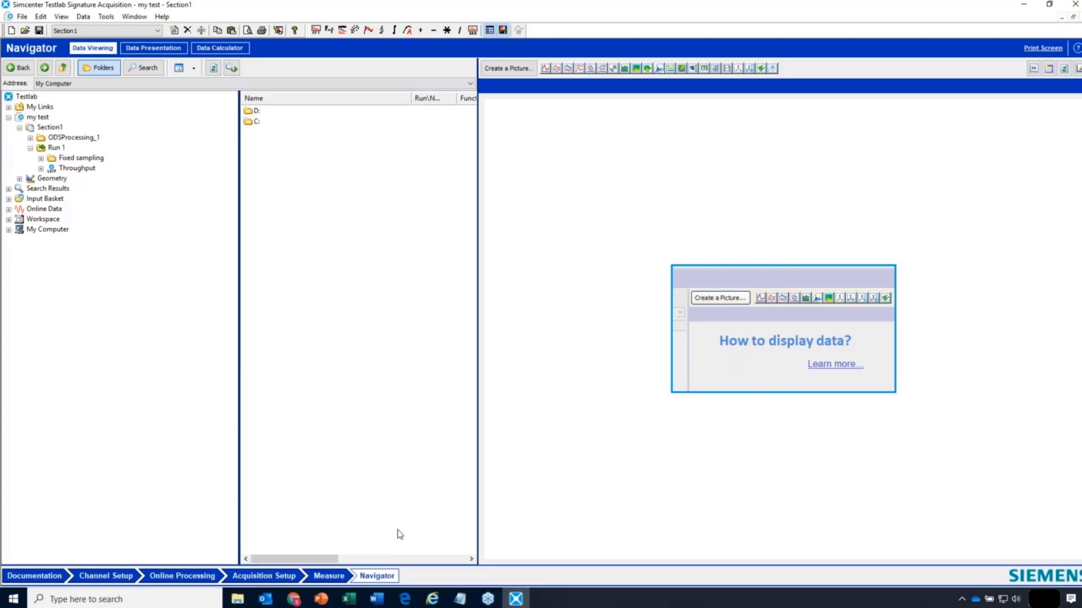
- Switch to File Explorer and select the Run 1.ldsf file in the Run 1 folder
{"action": "left_click", "coordinate": [238, 599]}
{"action": "left_click", "coordinate": [304, 552]}
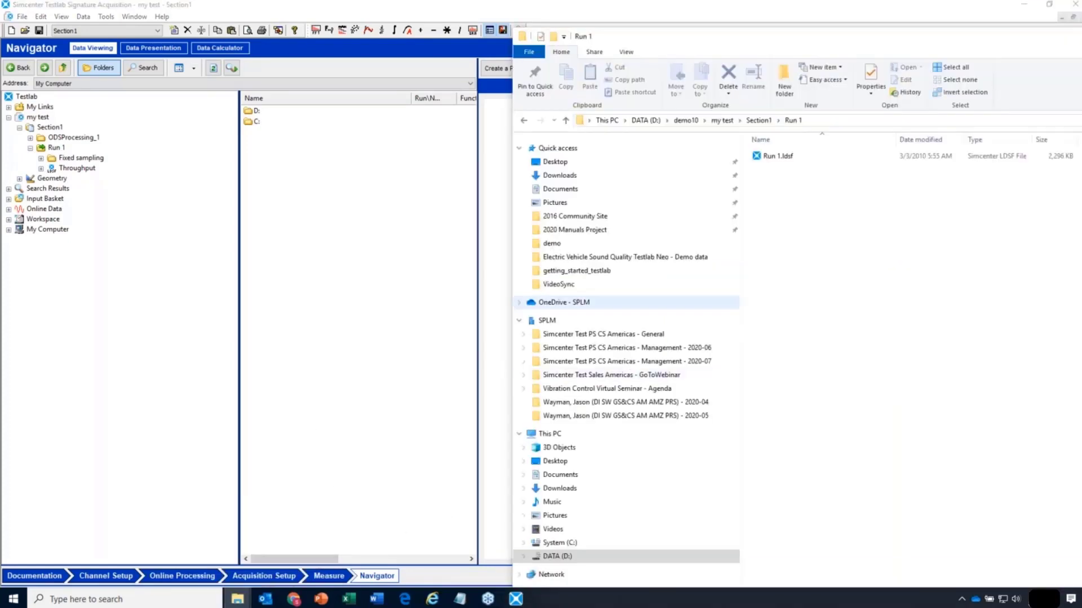
{"action": "left_click", "coordinate": [789, 160]}
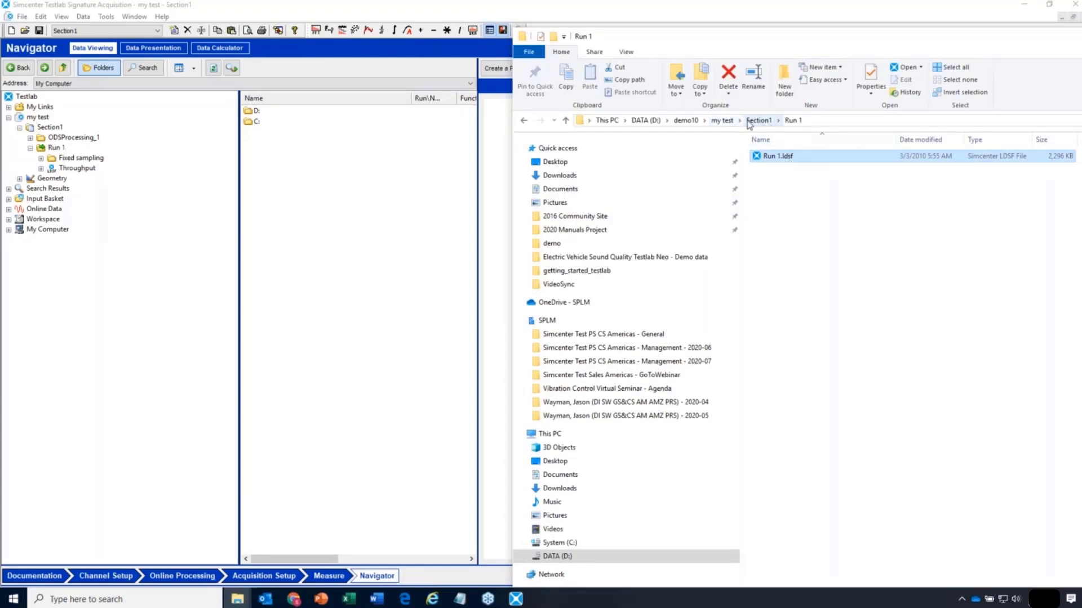
- Return to the demo10 folder, copy the my test.lms project file, and select the my test folder beside it
{"action": "left_click", "coordinate": [686, 120]}
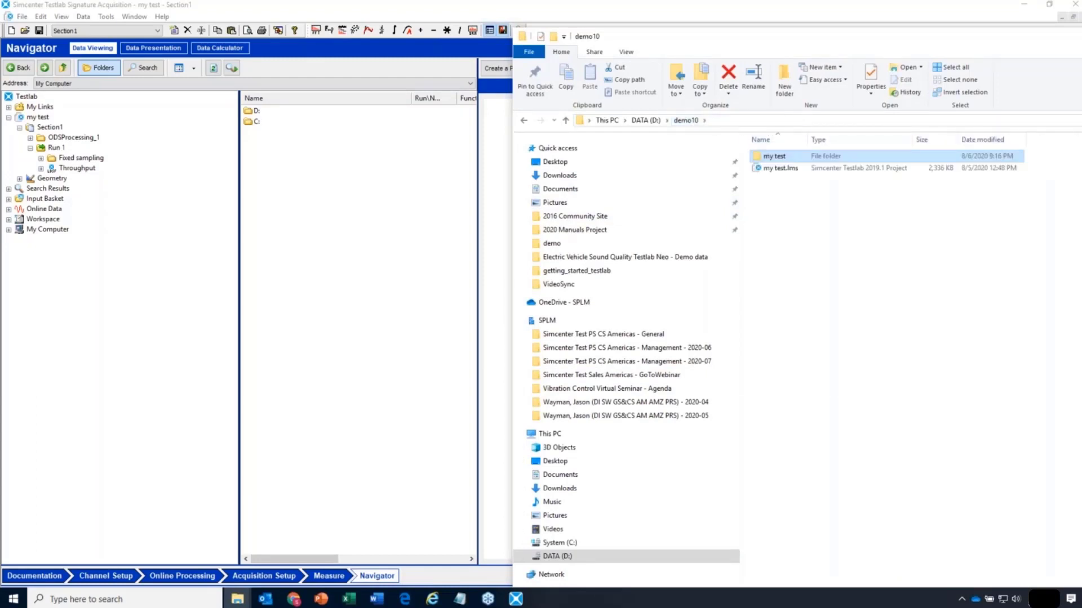
{"action": "right_click", "coordinate": [794, 170]}
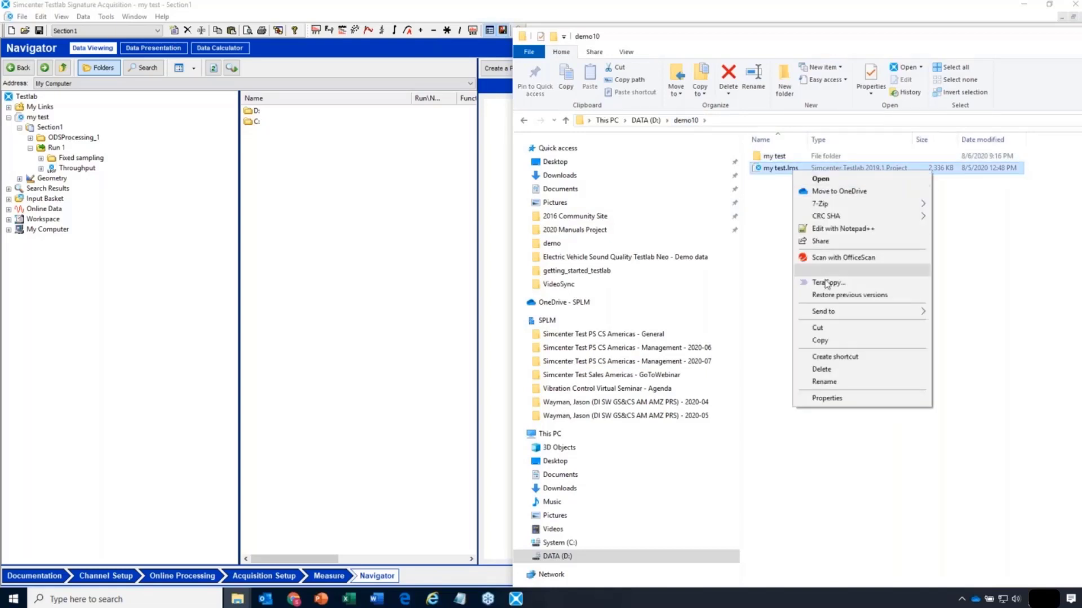
{"action": "left_click", "coordinate": [837, 341]}
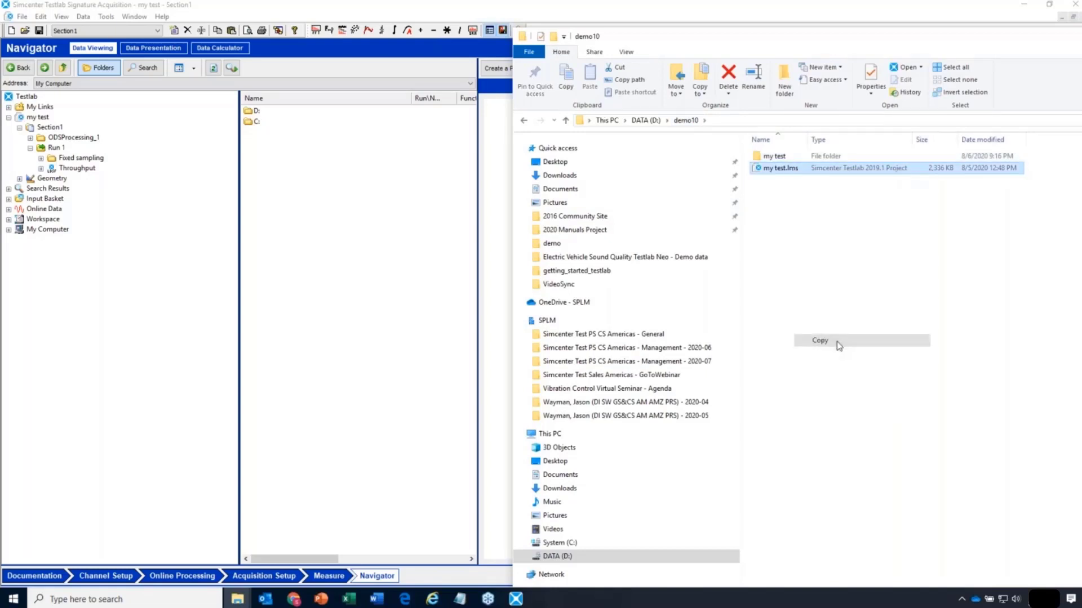
{"action": "left_click", "coordinate": [782, 159]}
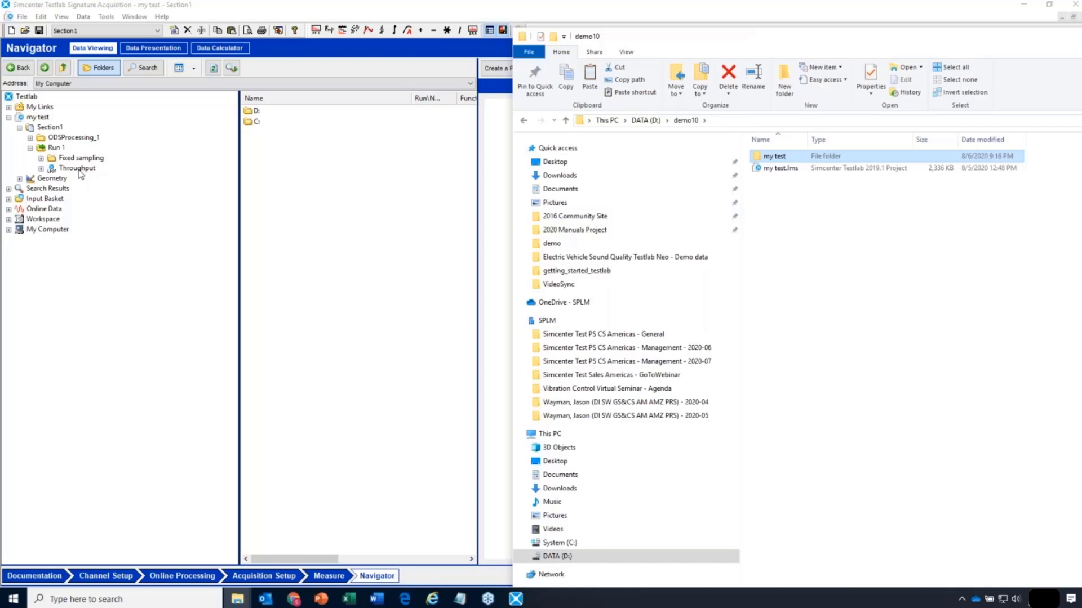
- Back in Testlab, browse My Computer to D:, demo10, my test, Section1, Run 1 and list the contents of the Run 1 data file
{"action": "left_click", "coordinate": [9, 230]}
{"action": "left_click", "coordinate": [19, 249]}
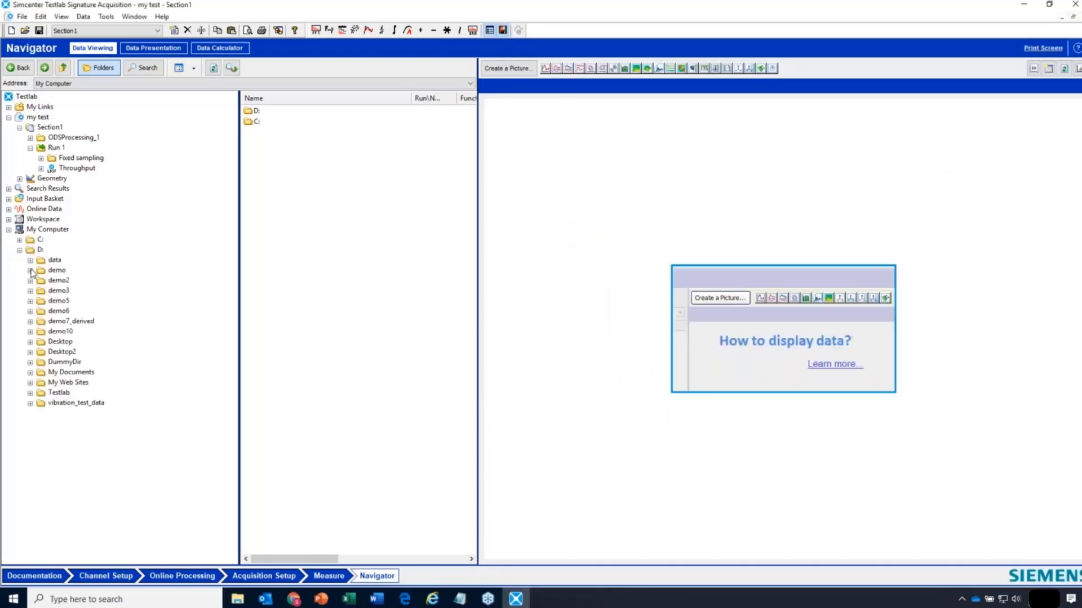
{"action": "left_click", "coordinate": [30, 331]}
{"action": "left_click", "coordinate": [40, 352]}
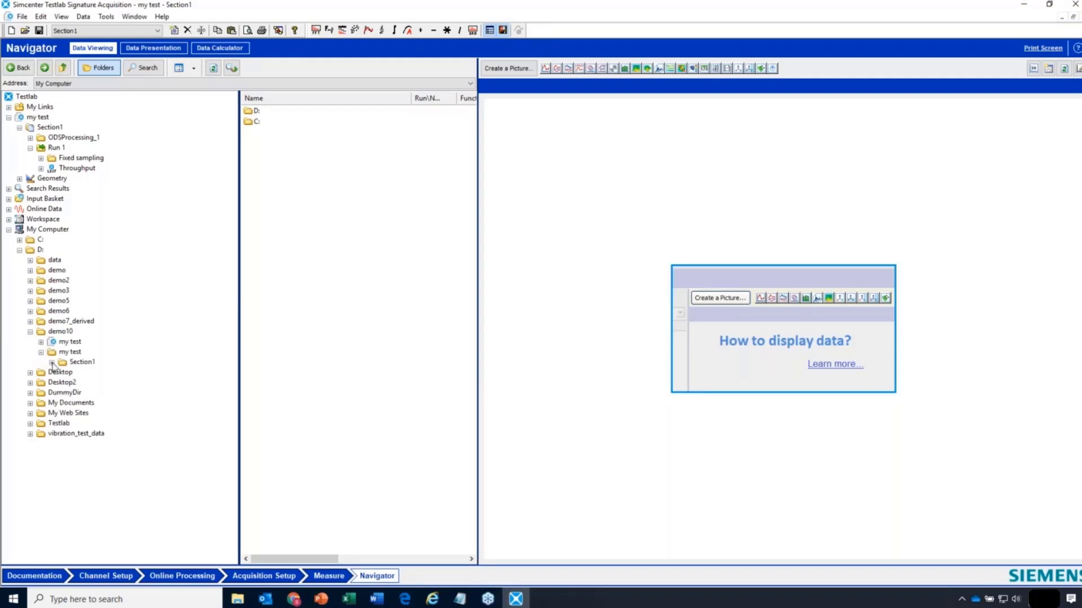
{"action": "left_click", "coordinate": [51, 362]}
{"action": "left_click", "coordinate": [62, 372]}
{"action": "left_click", "coordinate": [99, 382]}
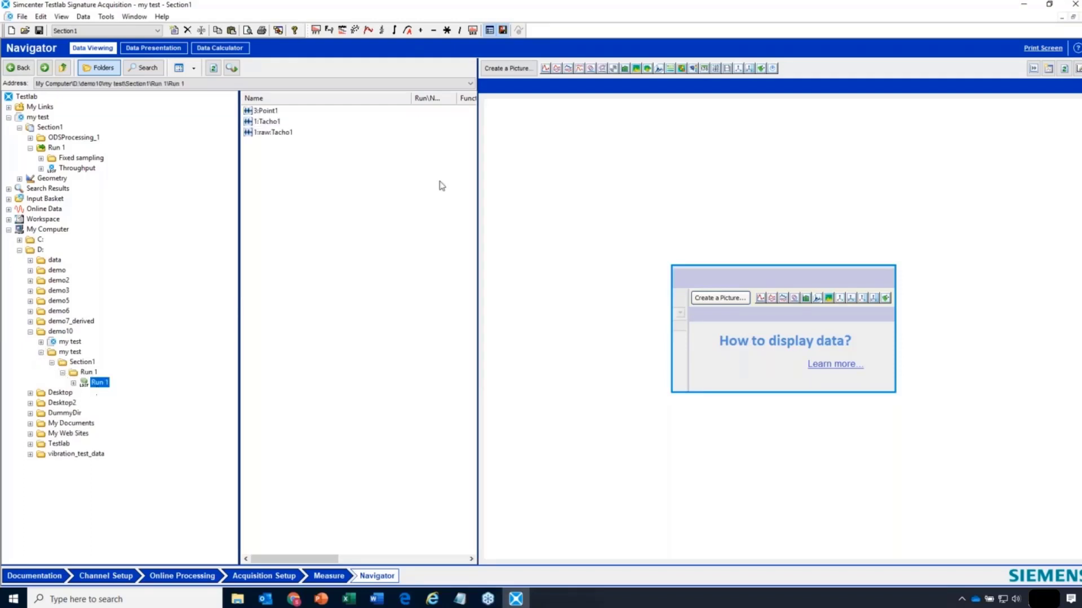
- Display the 3:Point1 time trace in a new FrontBack picture and set its Y-axis format to Real
{"action": "left_click", "coordinate": [268, 122]}
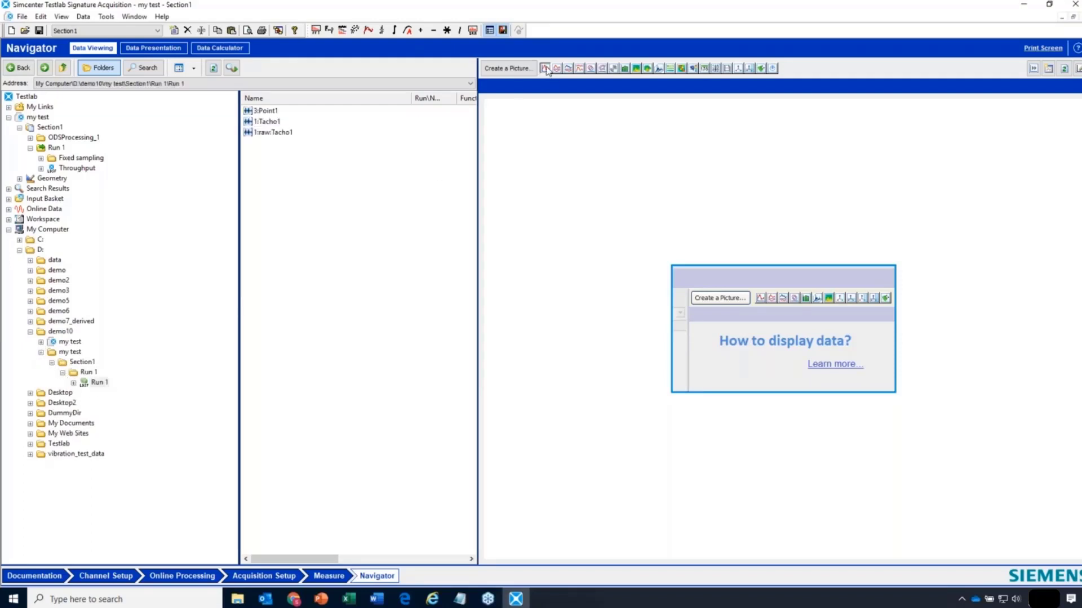
{"action": "left_click", "coordinate": [273, 111]}
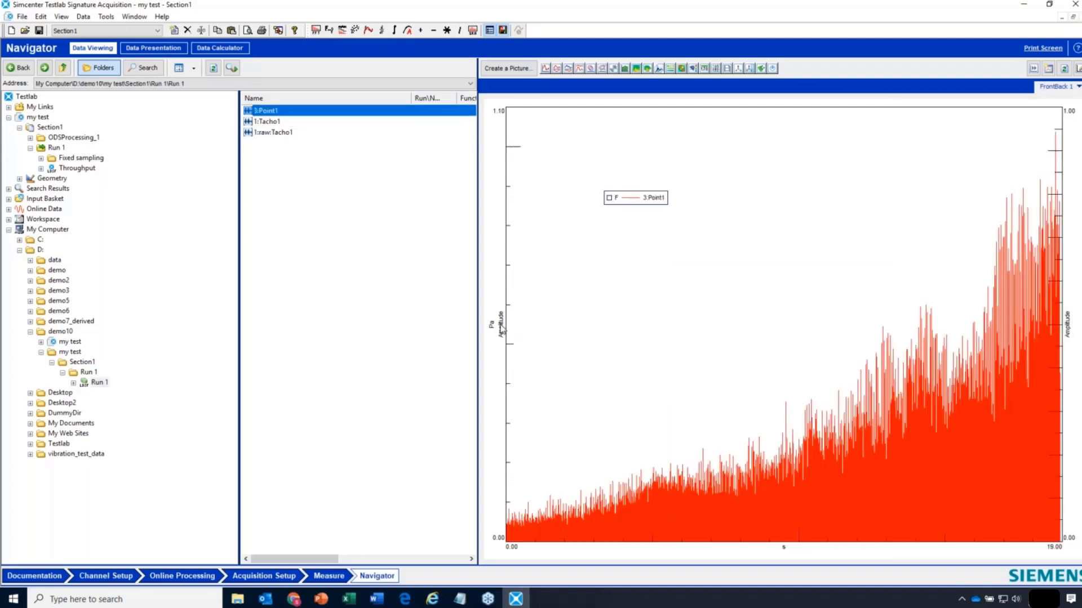
{"action": "right_click", "coordinate": [502, 330]}
{"action": "mouse_move", "coordinate": [527, 355]}
{"action": "left_click", "coordinate": [582, 355]}
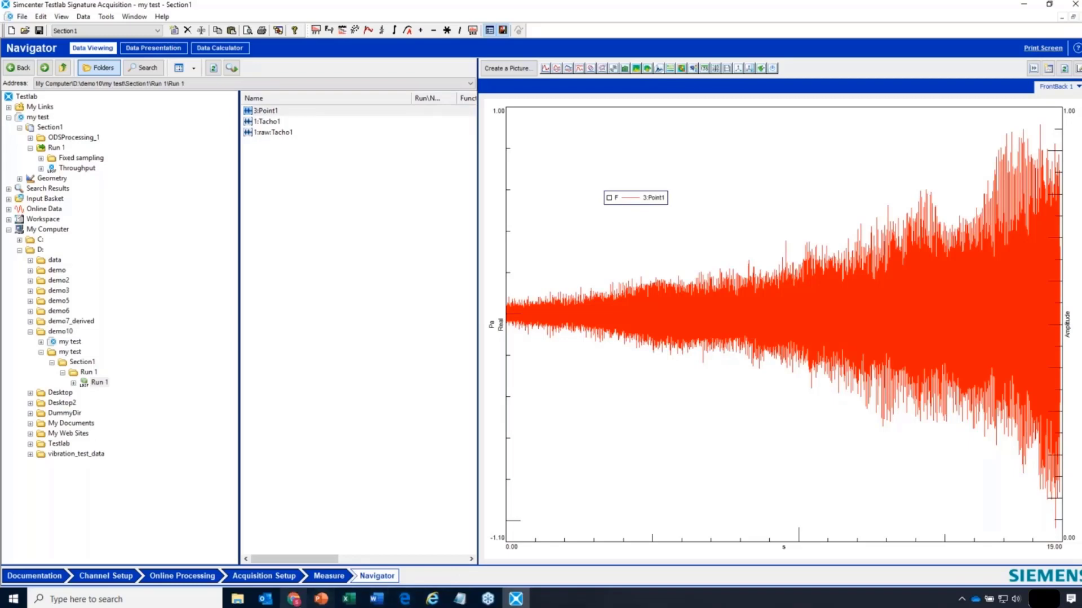
- Create a second FrontBack picture and plot Order 5.00 and Order 2.00 Point1 from Run 1's Runup Orders folder
{"action": "mouse_move", "coordinate": [236, 602]}
{"action": "left_click", "coordinate": [296, 542]}
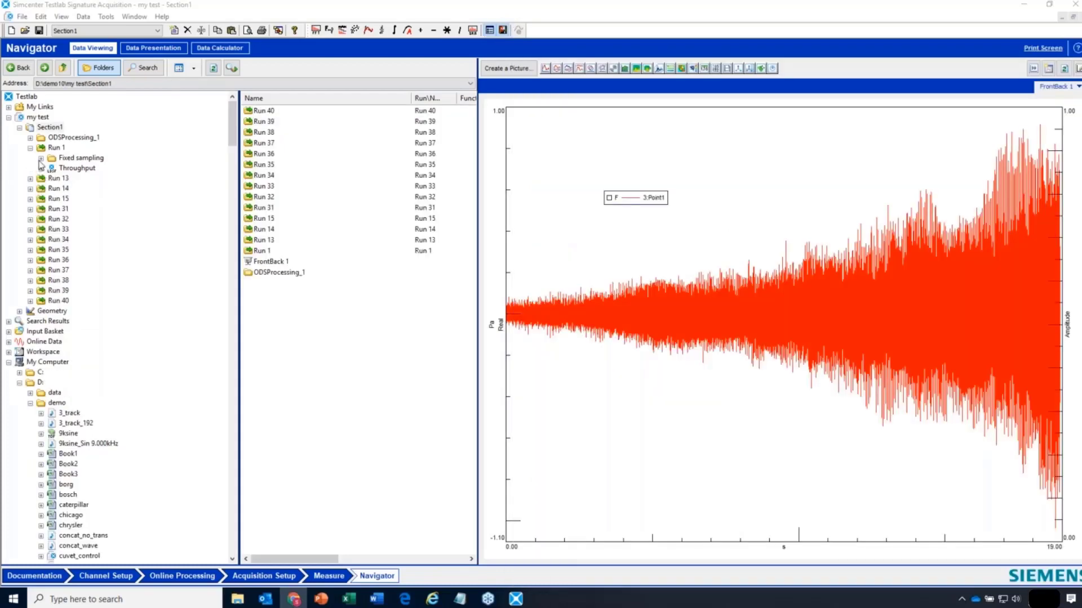
{"action": "left_click", "coordinate": [41, 158]}
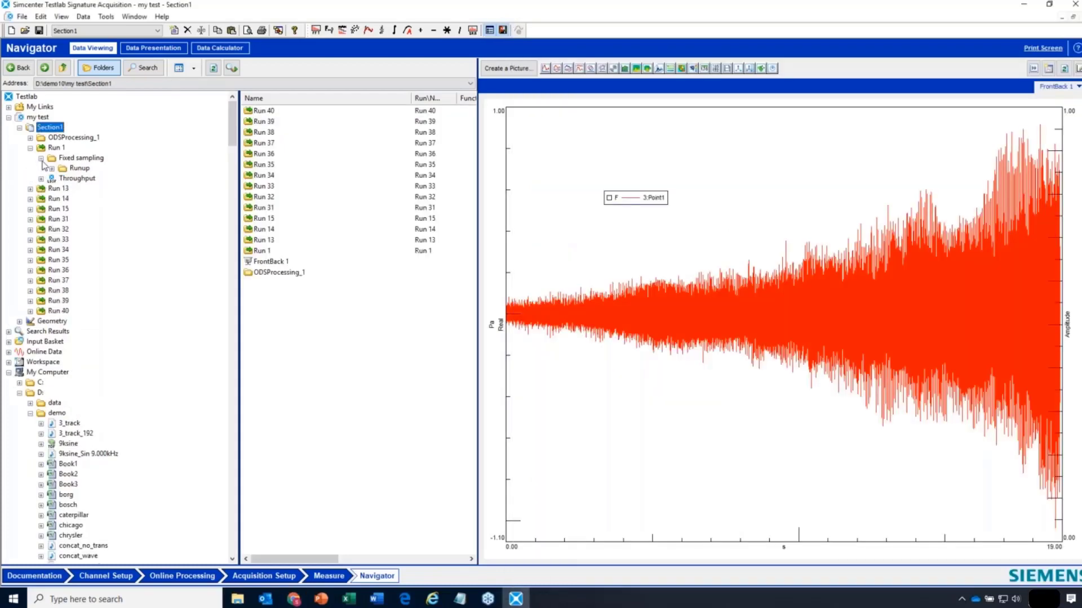
{"action": "left_click", "coordinate": [546, 70]}
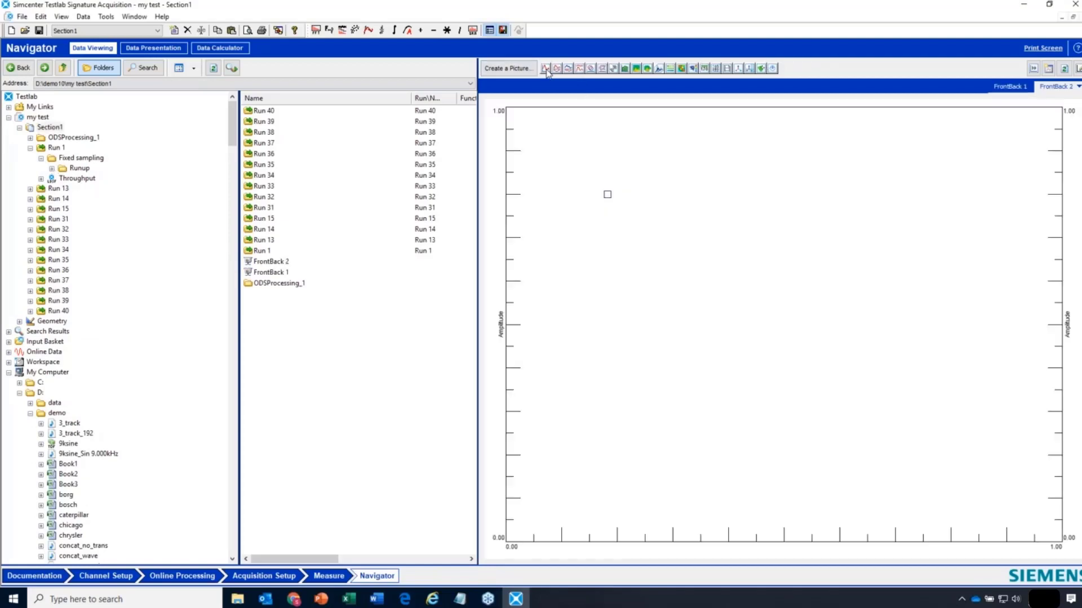
{"action": "left_click", "coordinate": [51, 169]}
{"action": "left_click", "coordinate": [62, 179]}
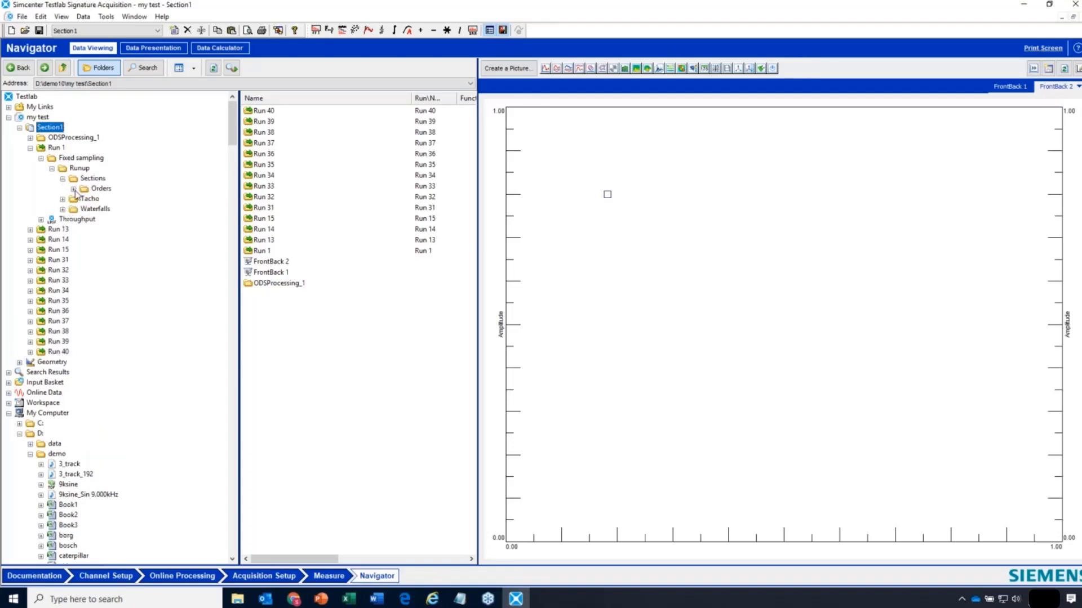
{"action": "left_click", "coordinate": [99, 190]}
{"action": "left_click_drag", "start_coordinate": [280, 123], "coordinate": [599, 235]}
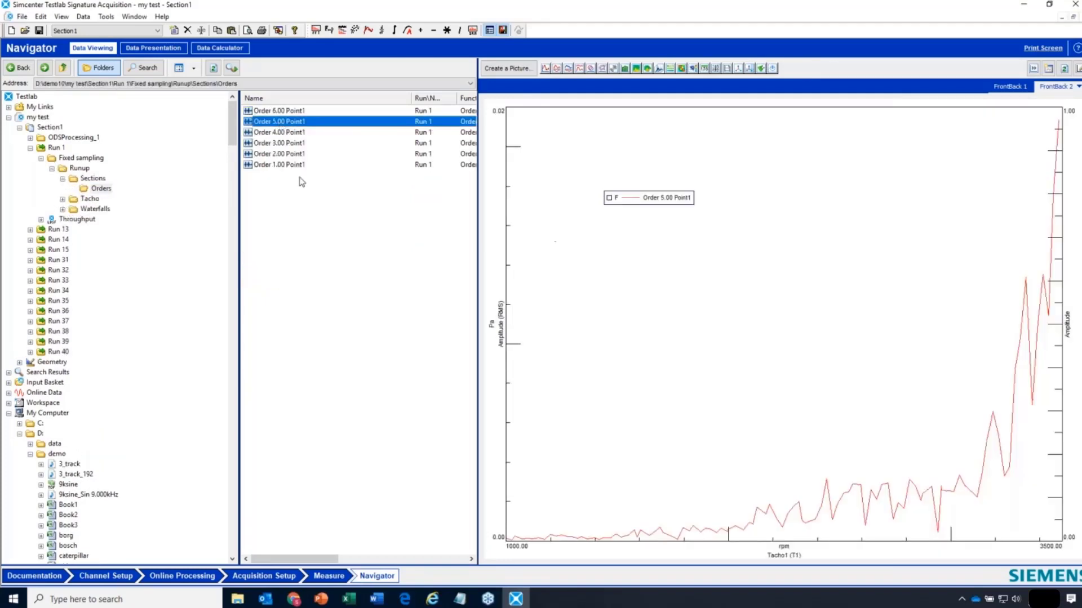
{"action": "left_click_drag", "start_coordinate": [290, 154], "coordinate": [623, 278]}
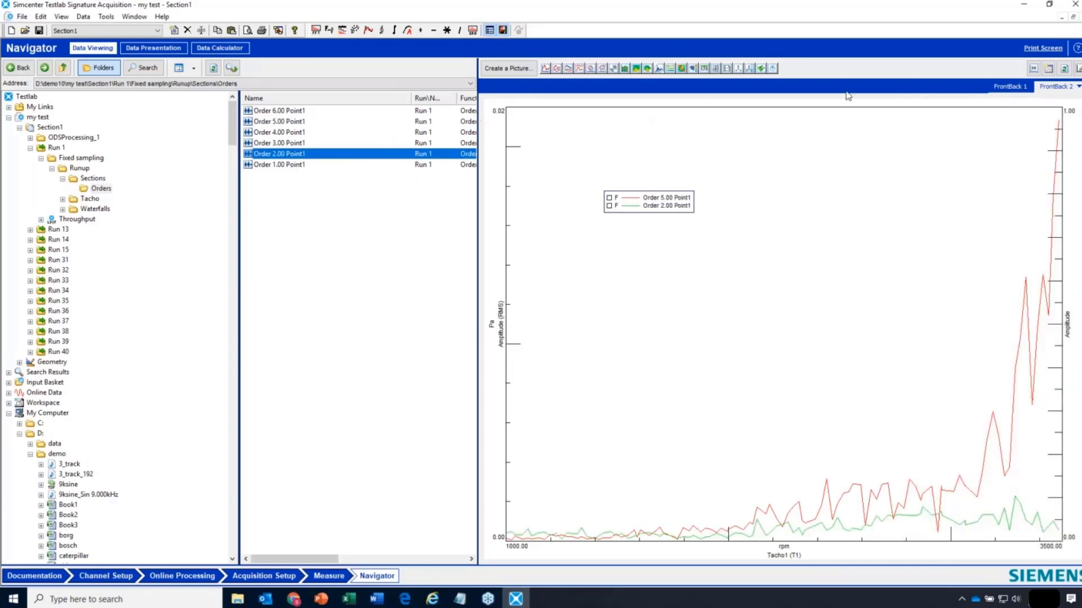
- Delete all pictures from the display area and confirm the deletion
{"action": "left_click", "coordinate": [1068, 87]}
{"action": "right_click", "coordinate": [1069, 87]}
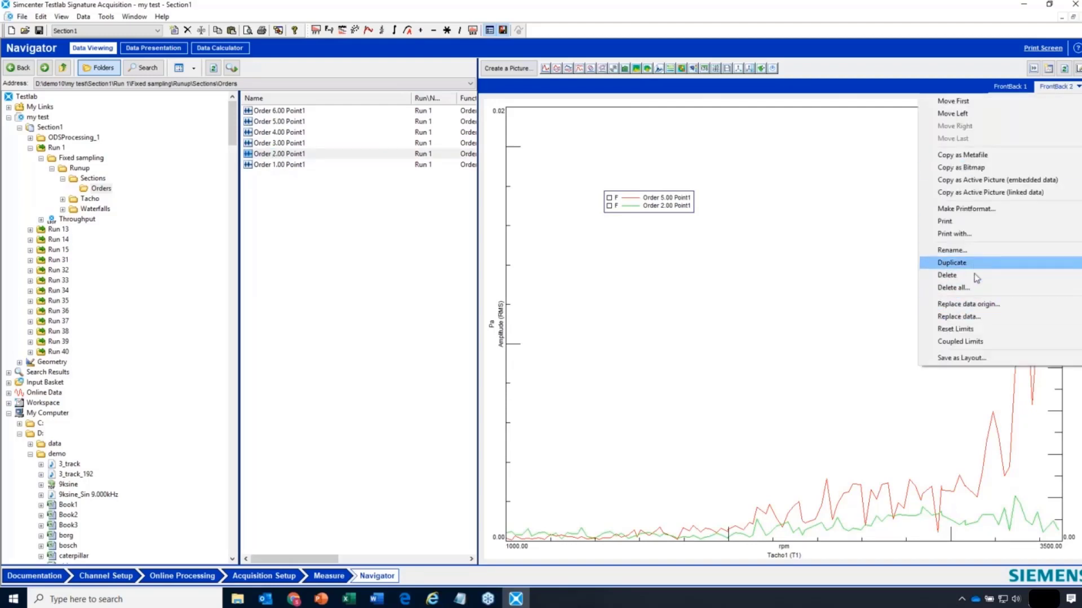
{"action": "left_click", "coordinate": [977, 290]}
{"action": "left_click", "coordinate": [564, 324]}
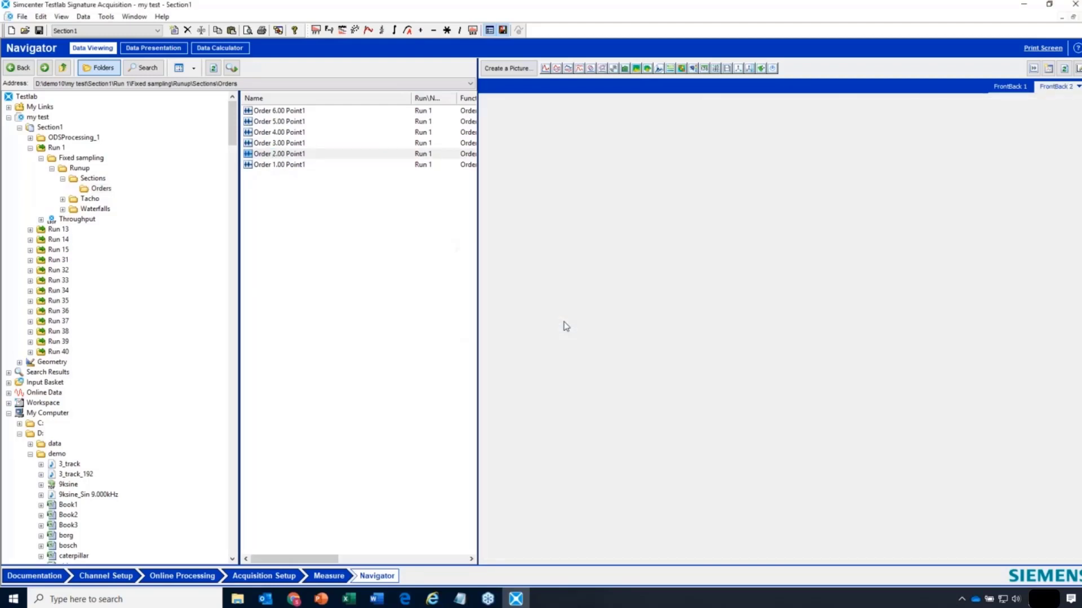
- Create a new FrontBack picture and plot all six curves, Order 1.00 through Order 6.00 Point1, in it
{"action": "left_click", "coordinate": [280, 132]}
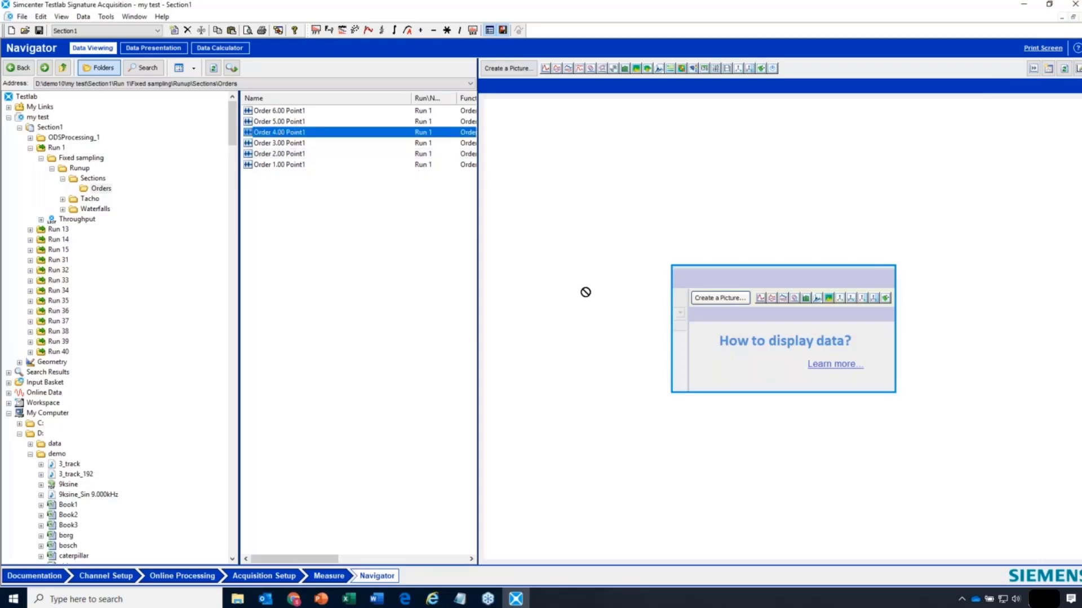
{"action": "left_click", "coordinate": [353, 154]}
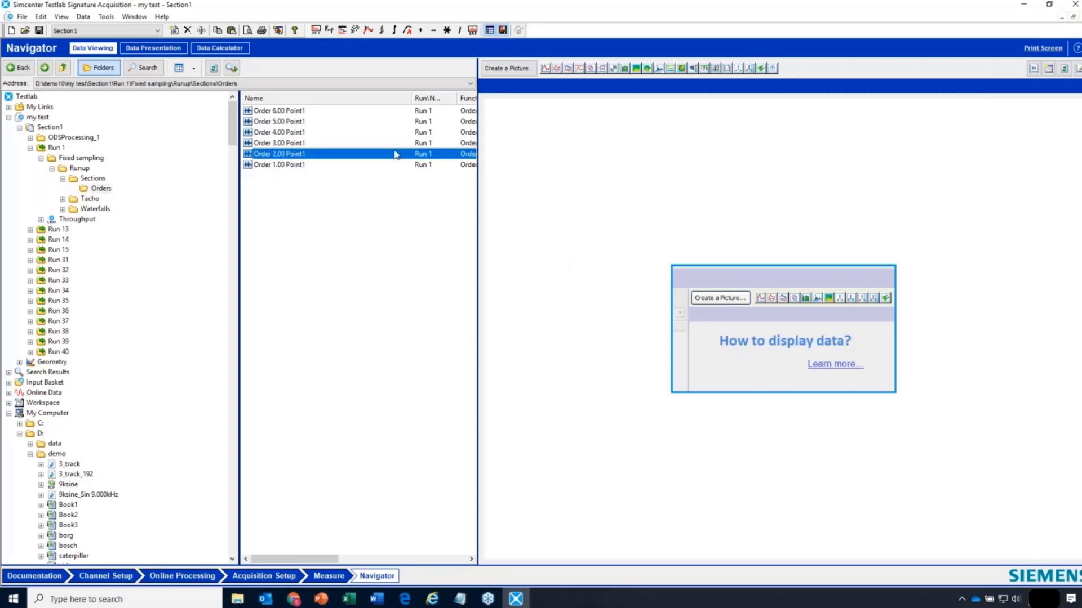
{"action": "left_click", "coordinate": [545, 72]}
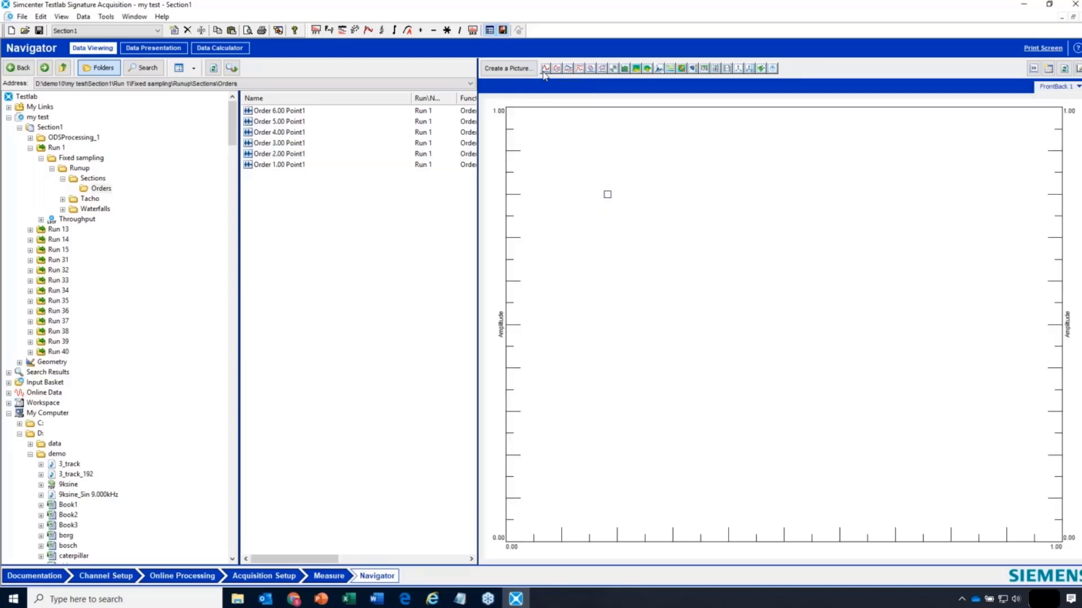
{"action": "left_click_drag", "start_coordinate": [304, 164], "coordinate": [310, 117]}
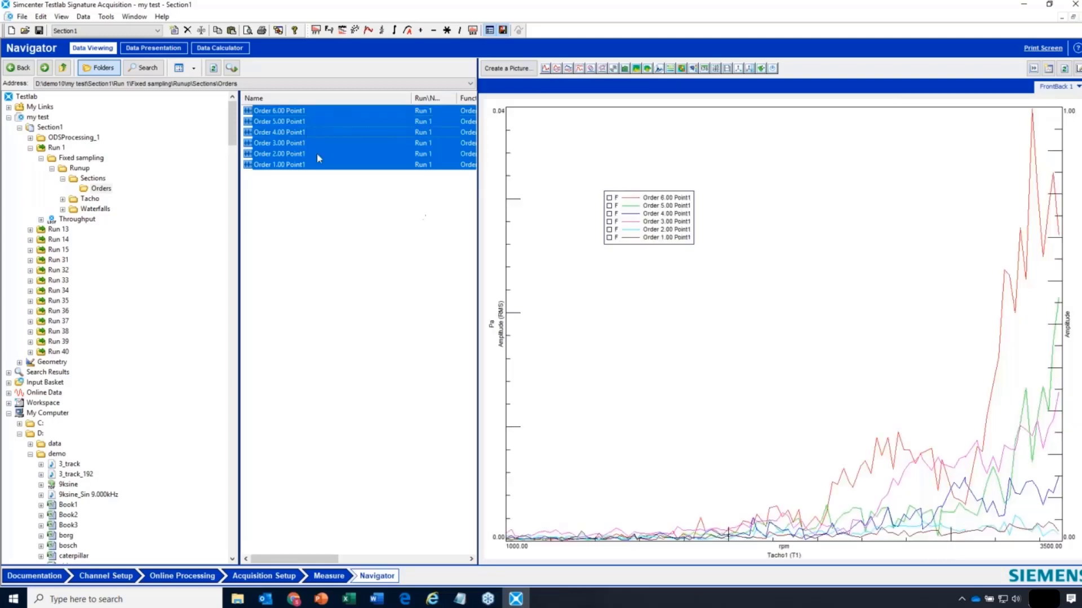
{"action": "left_click", "coordinate": [100, 190]}
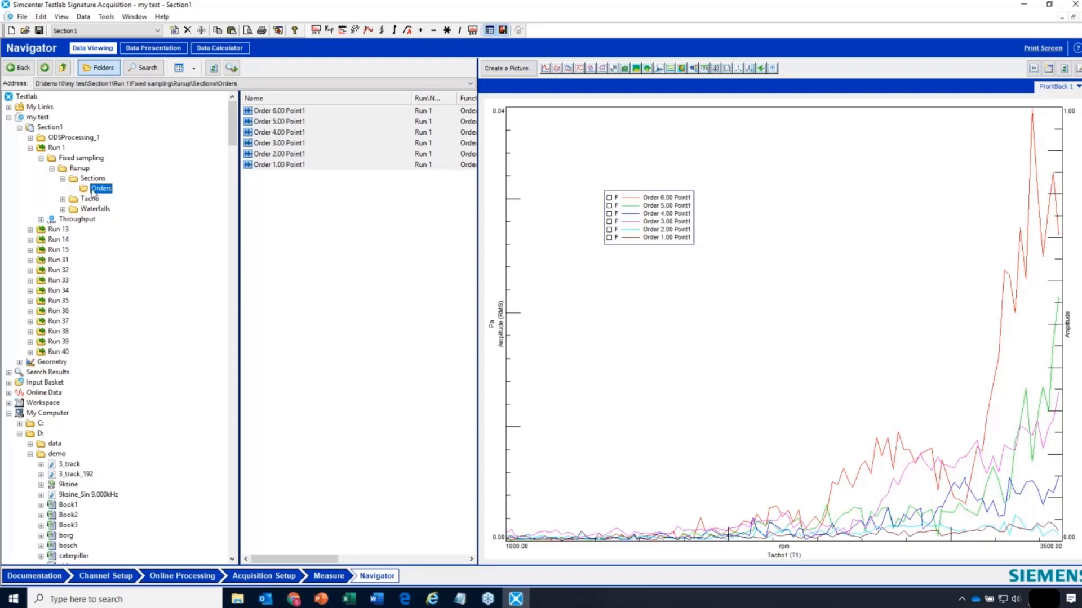
{"action": "left_click_drag", "start_coordinate": [94, 192], "coordinate": [256, 153]}
{"action": "left_click", "coordinate": [255, 153]}
{"action": "left_click", "coordinate": [249, 144]}
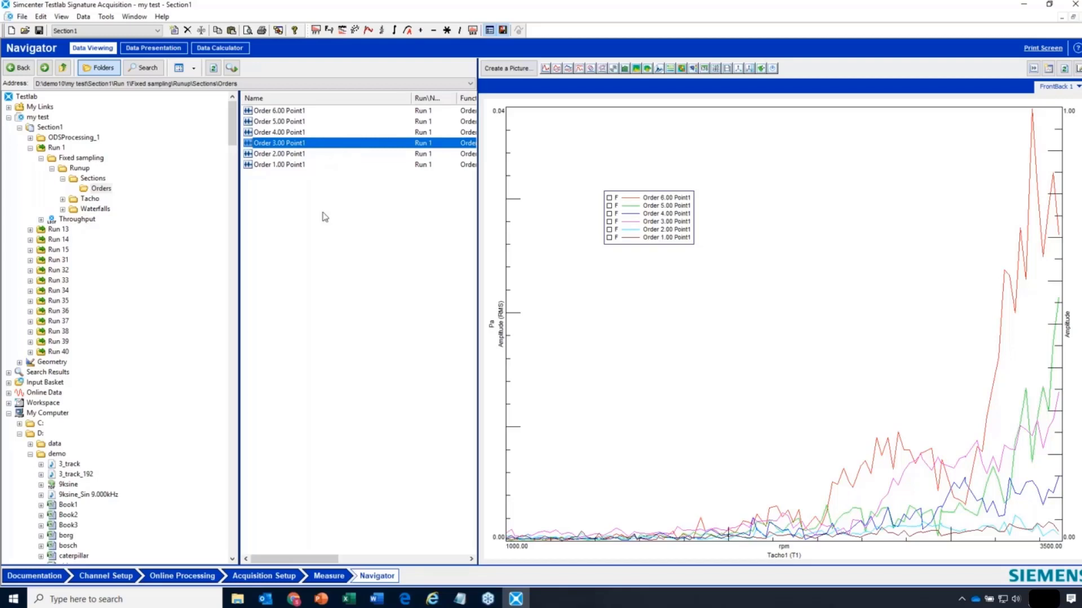
- Create a Waterfall picture and display the AutoPower Point1 WF 101 data from Run 1's Acoustic waterfalls folder in it
{"action": "left_click", "coordinate": [658, 70]}
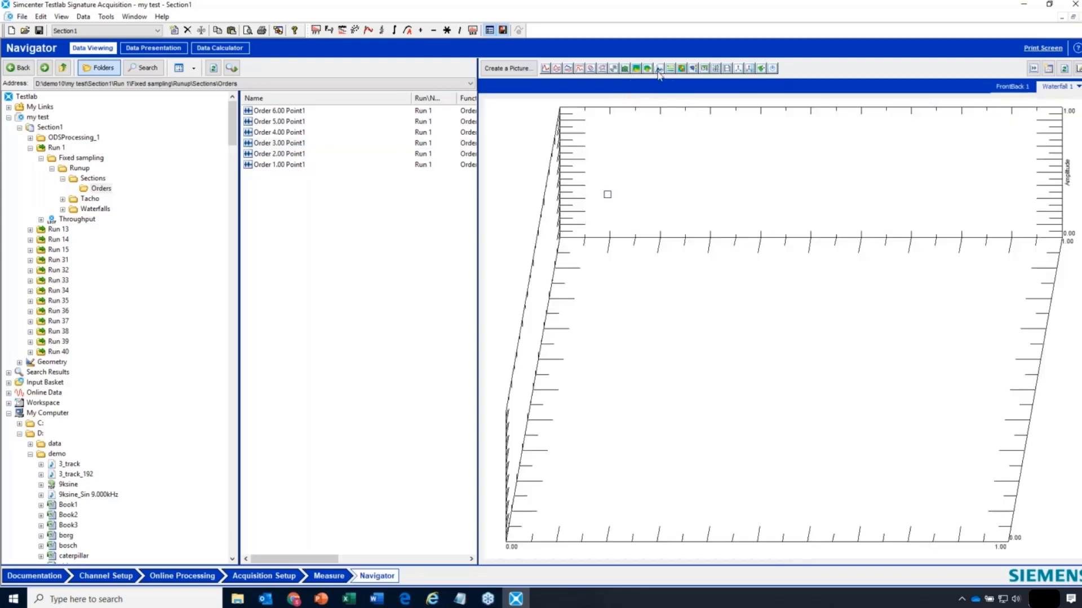
{"action": "left_click", "coordinate": [63, 209]}
{"action": "left_click", "coordinate": [74, 220]}
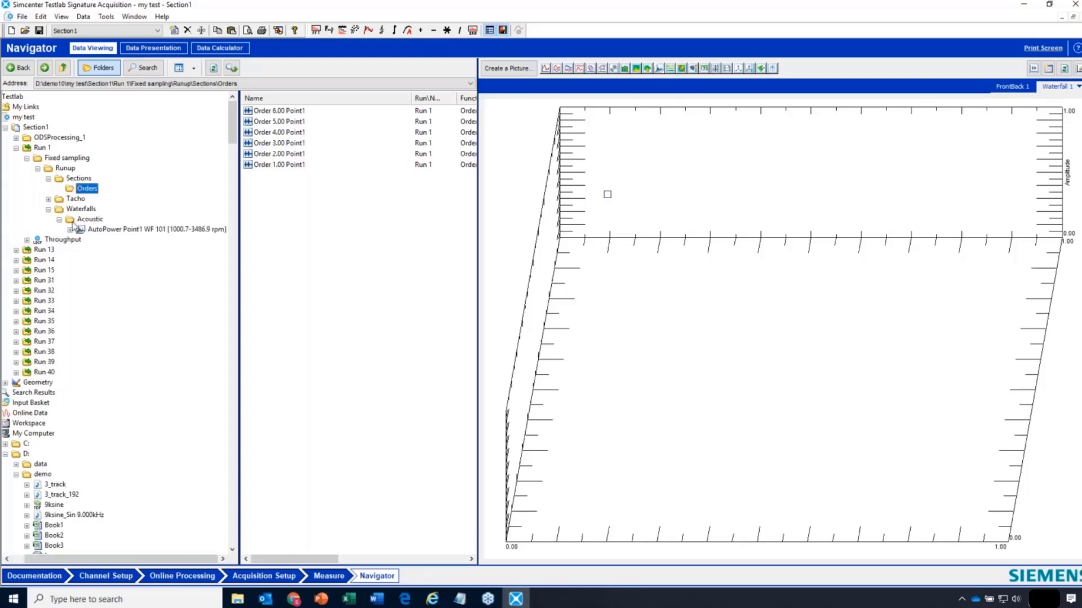
{"action": "left_click", "coordinate": [110, 230]}
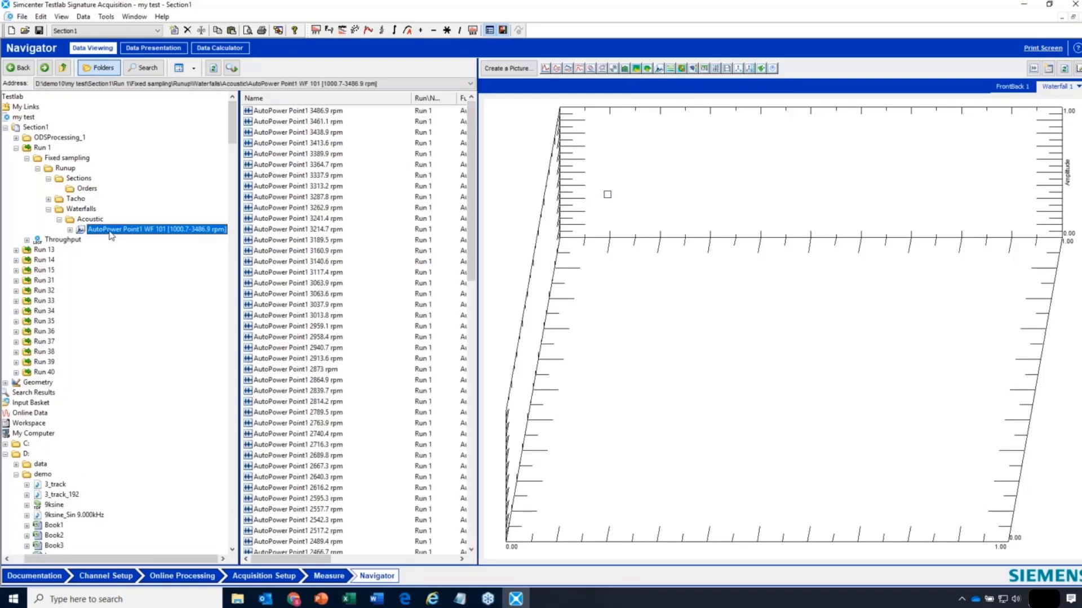
{"action": "left_click_drag", "start_coordinate": [115, 235], "coordinate": [639, 281]}
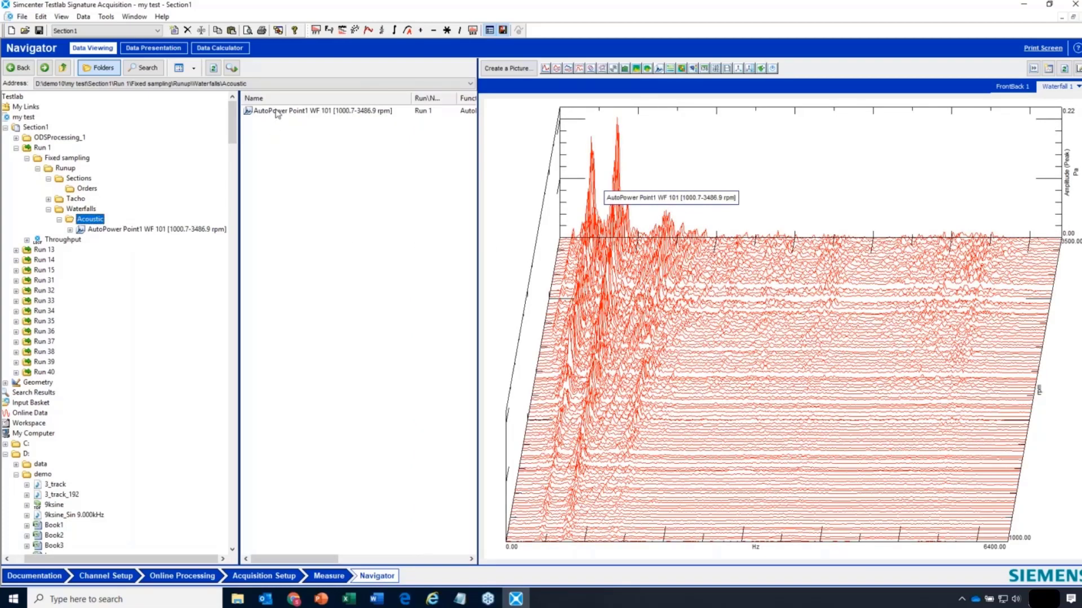
- Create another FrontBack picture and plot all spectra of AutoPower Point1 WF 101 in it
{"action": "left_click", "coordinate": [1018, 91]}
{"action": "left_click", "coordinate": [1075, 87]}
{"action": "left_click", "coordinate": [555, 69]}
{"action": "left_click_drag", "start_coordinate": [374, 113], "coordinate": [598, 263]}
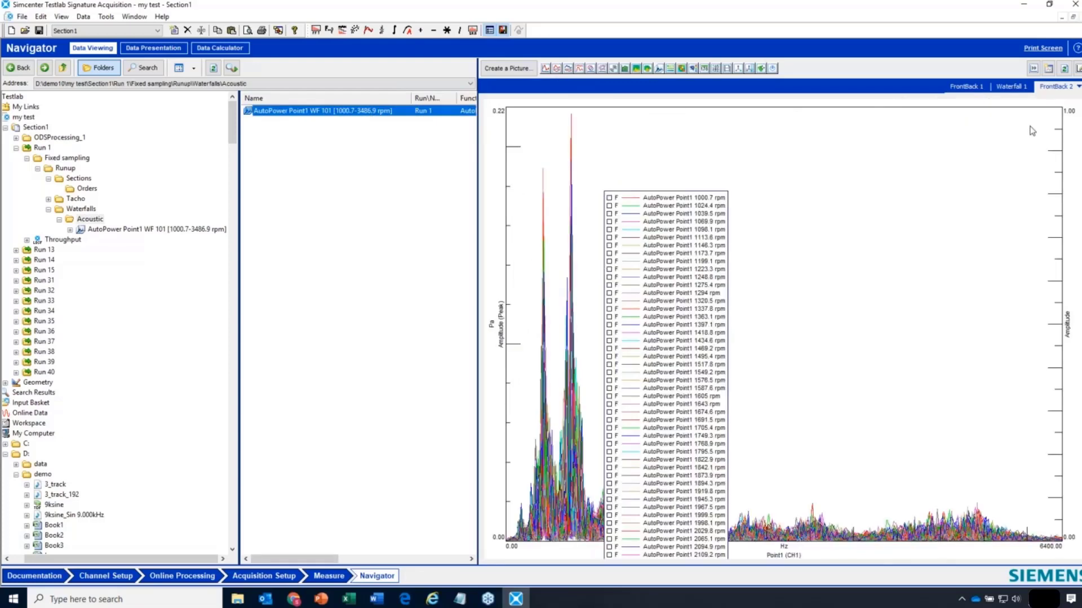
- Copy the FrontBack 1 picture as an active picture with embedded data
{"action": "left_click", "coordinate": [977, 89]}
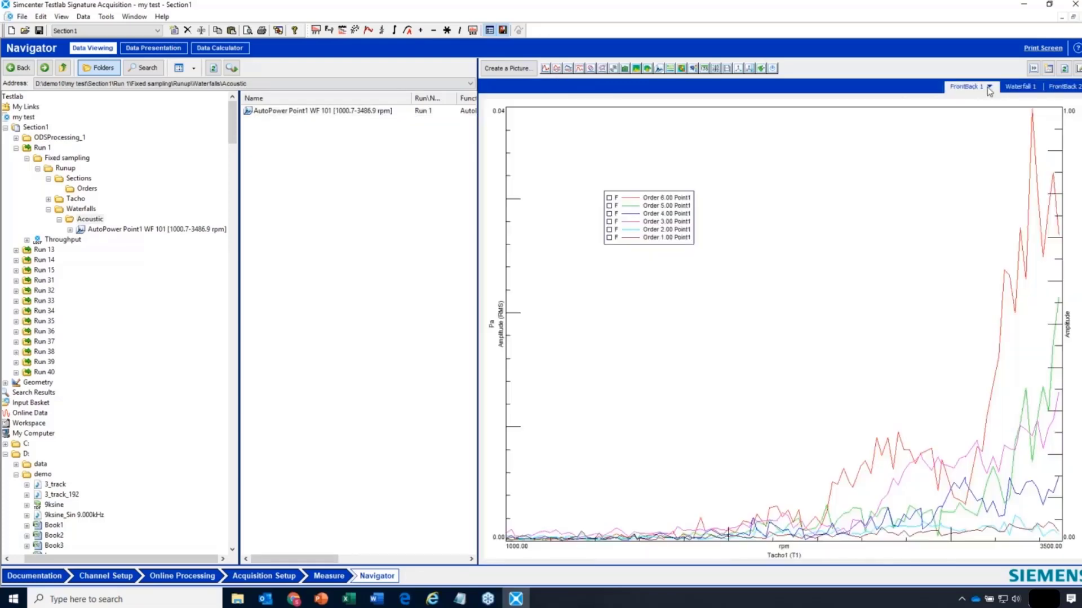
{"action": "left_click", "coordinate": [991, 88]}
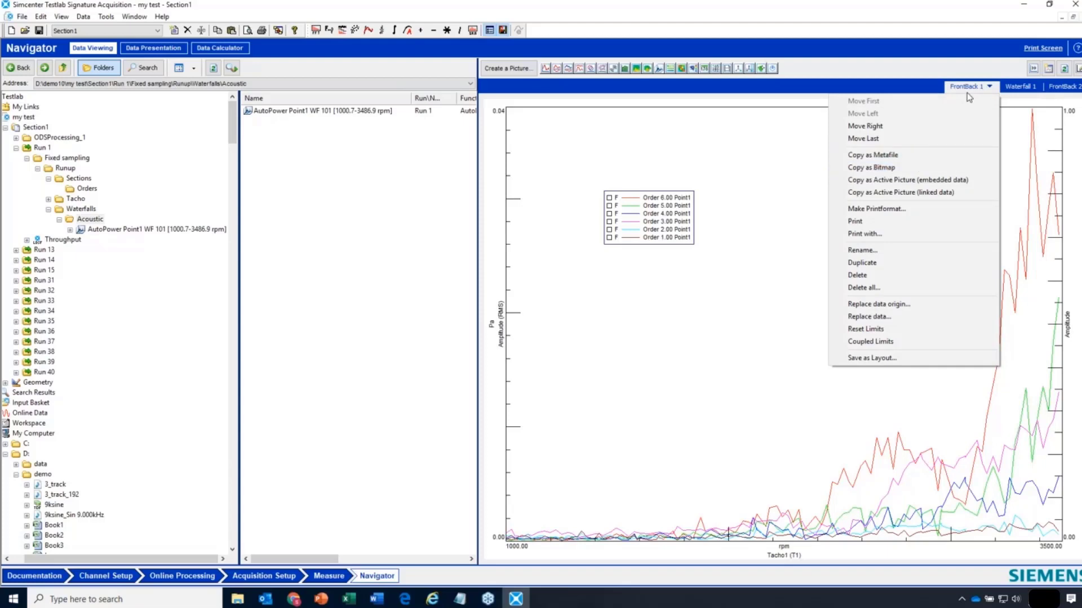
{"action": "left_click", "coordinate": [891, 181]}
- Switch to PowerPoint, create a blank presentation in a maximized window, and paste the copied picture onto the first slide
{"action": "left_click", "coordinate": [326, 594]}
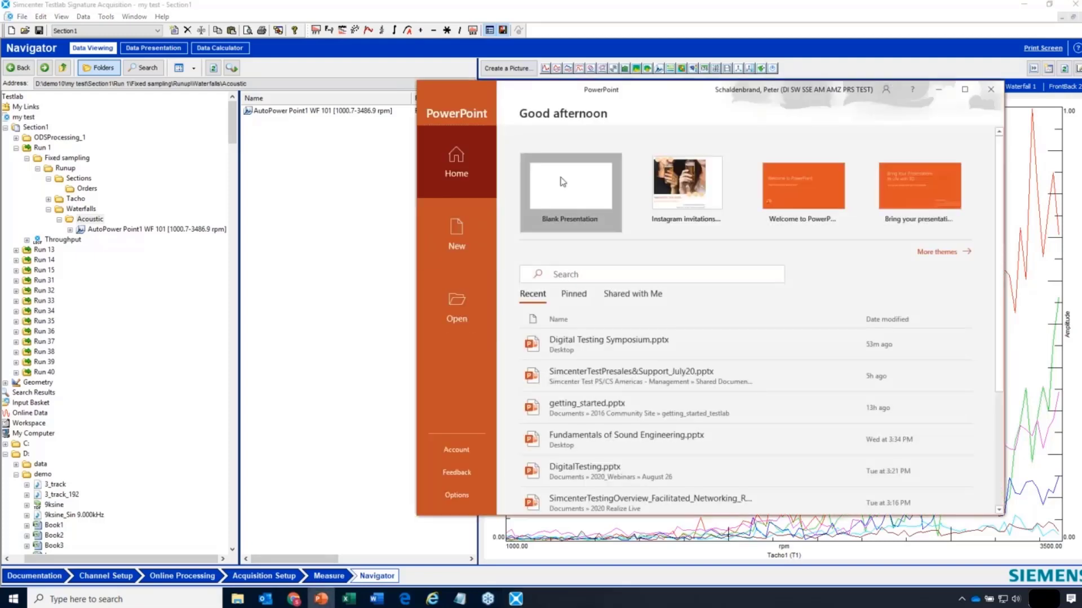
{"action": "key", "text": "Escape"}
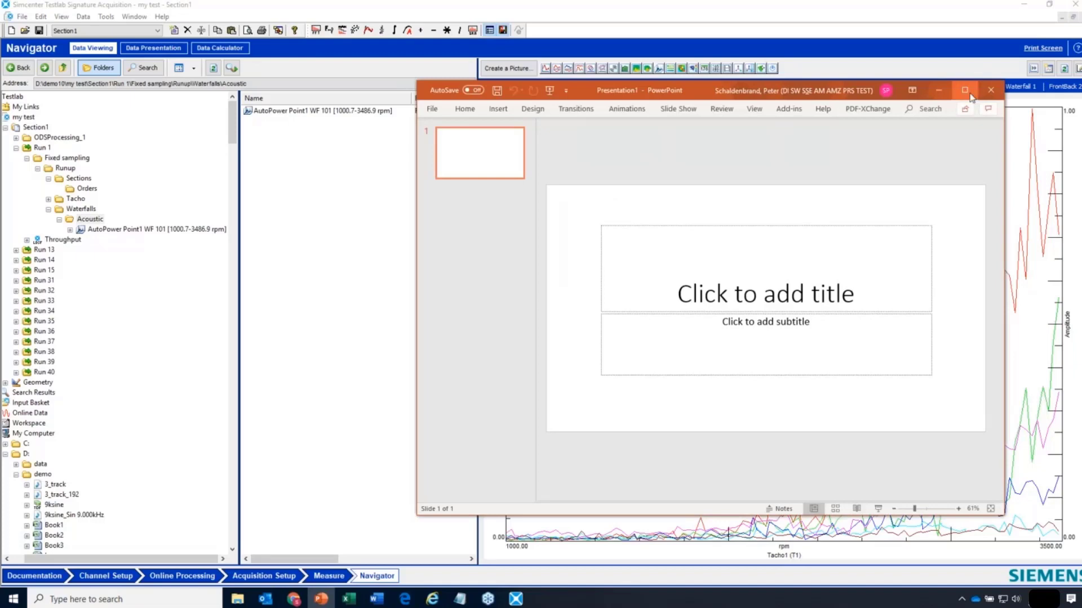
{"action": "left_click", "coordinate": [964, 90]}
{"action": "right_click", "coordinate": [305, 141]}
{"action": "left_click", "coordinate": [321, 161]}
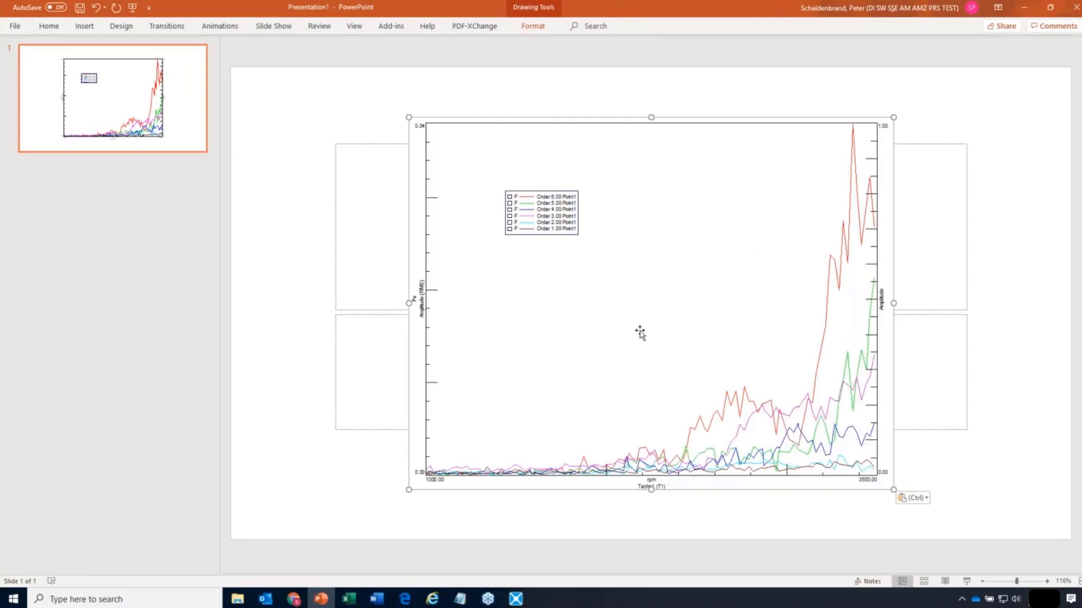
- Activate the pasted picture for in-place editing, zoom in twice along its rpm axis, and undo the zoom
{"action": "double_click", "coordinate": [640, 334]}
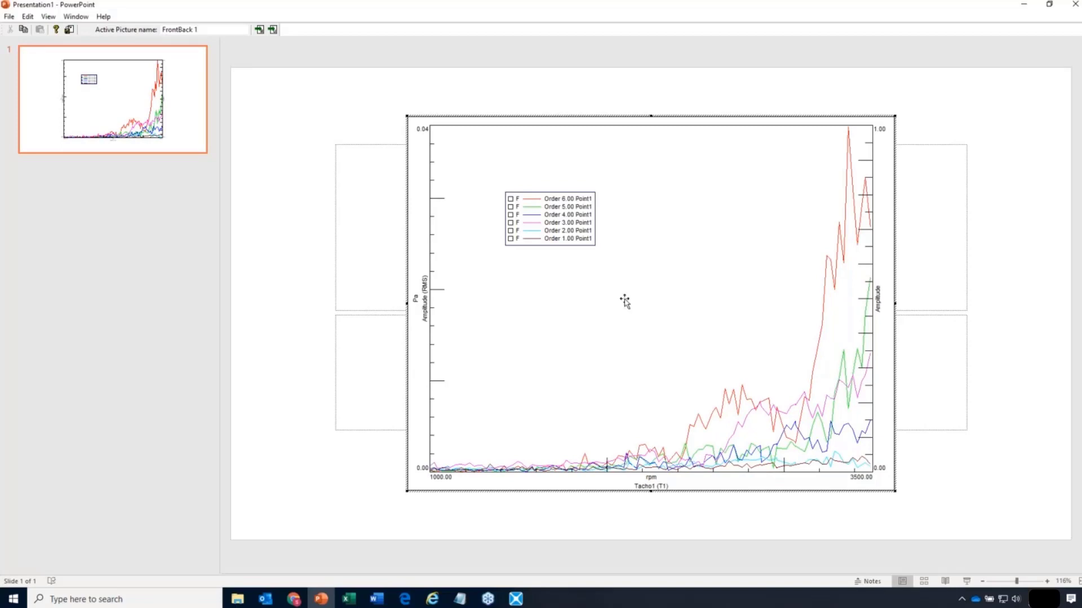
{"action": "left_click_drag", "start_coordinate": [624, 301], "coordinate": [760, 292]}
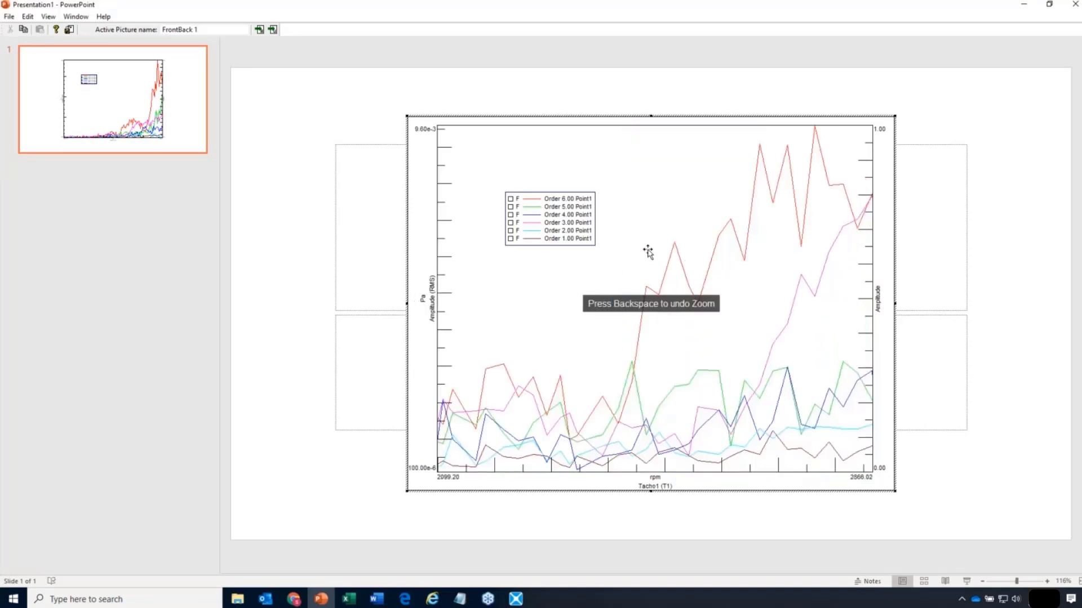
{"action": "left_click_drag", "start_coordinate": [628, 232], "coordinate": [839, 226]}
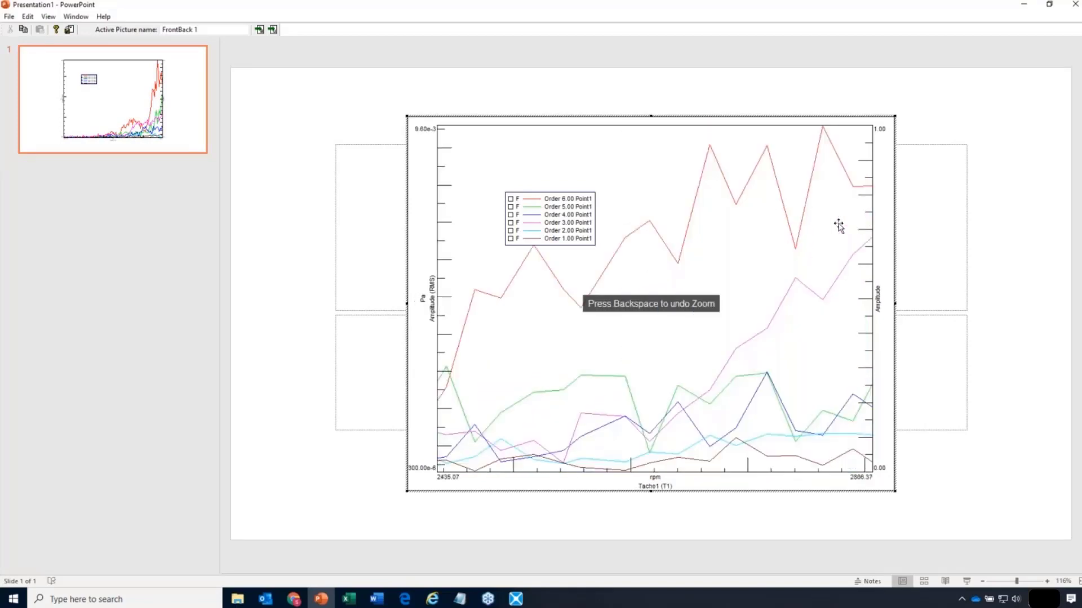
{"action": "key", "text": "BackSpace"}
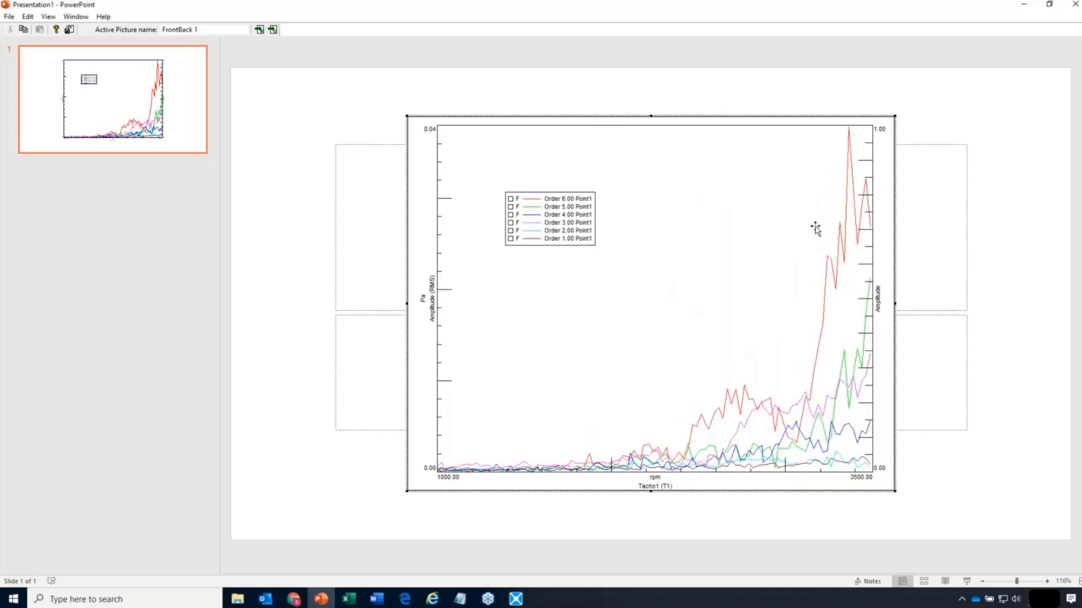
- Add a single X cursor to the active picture, select the Order 6.00 Point1 curve, and move the cursor to about 2610 rpm
{"action": "right_click", "coordinate": [649, 260]}
{"action": "mouse_move", "coordinate": [709, 277]}
{"action": "left_click", "coordinate": [794, 276]}
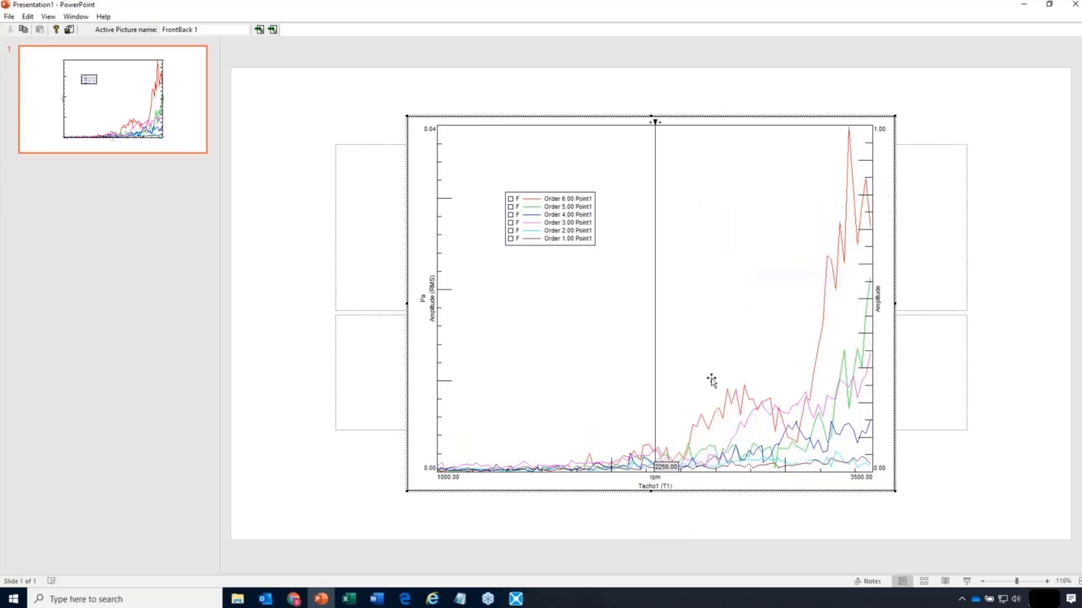
{"action": "left_click", "coordinate": [727, 401]}
{"action": "left_click_drag", "start_coordinate": [655, 360], "coordinate": [717, 355]}
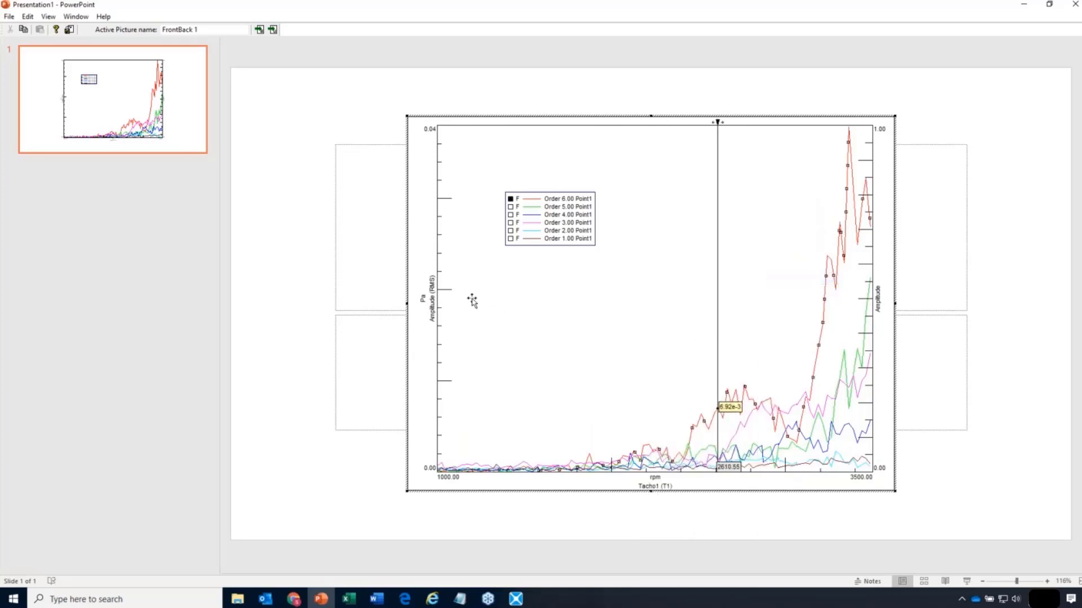
- Set the front Y axis format of the active picture to dB
{"action": "right_click", "coordinate": [433, 305]}
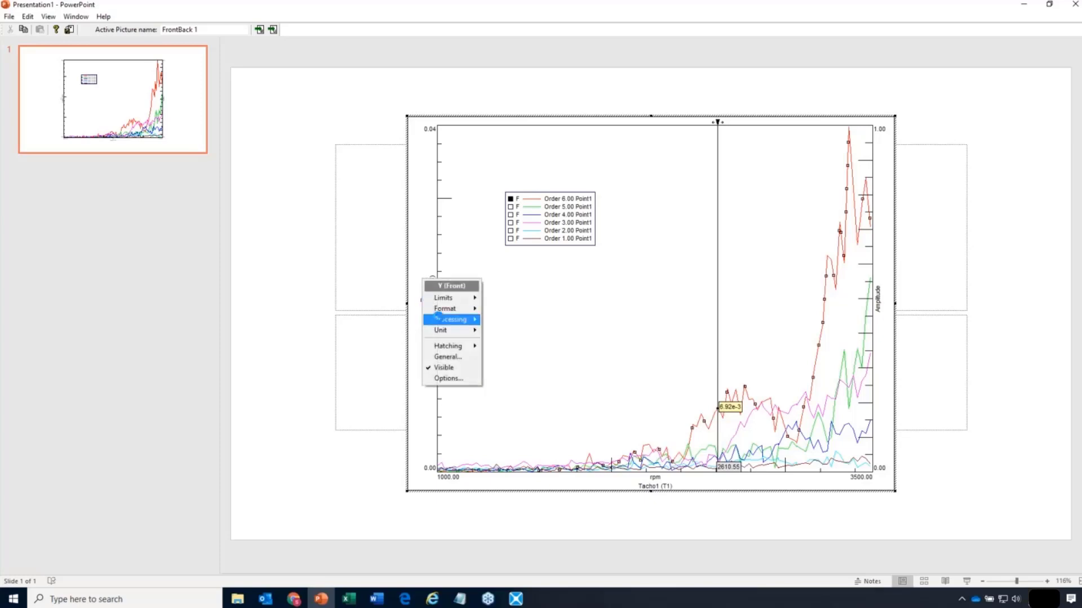
{"action": "mouse_move", "coordinate": [442, 307]}
{"action": "left_click", "coordinate": [543, 360]}
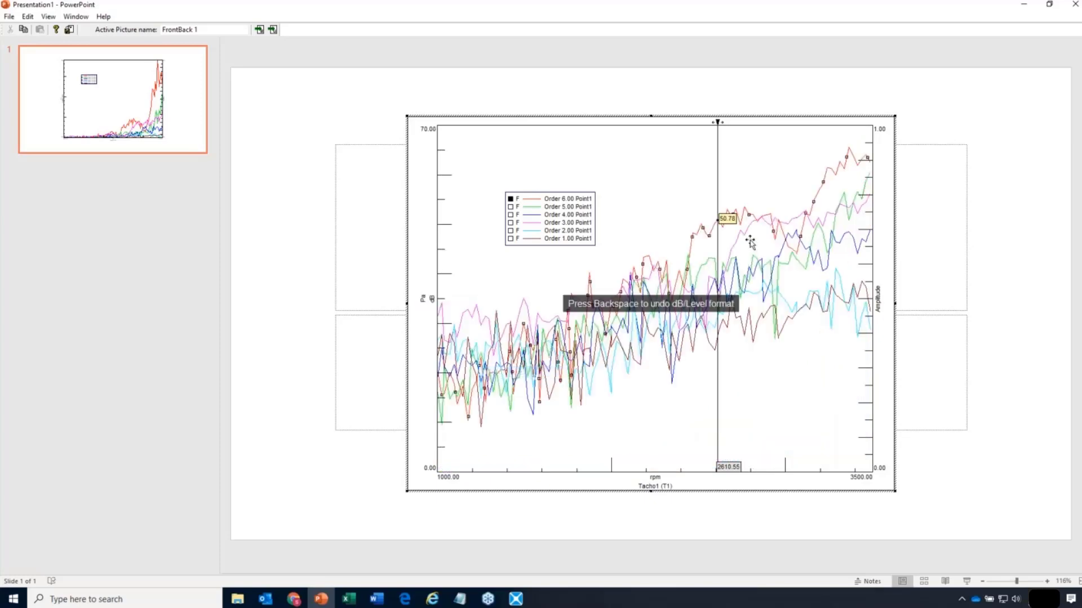
- Replace the single cursor with a double X cursor and move its upper cursor line to about 2891 rpm
{"action": "right_click", "coordinate": [715, 192]}
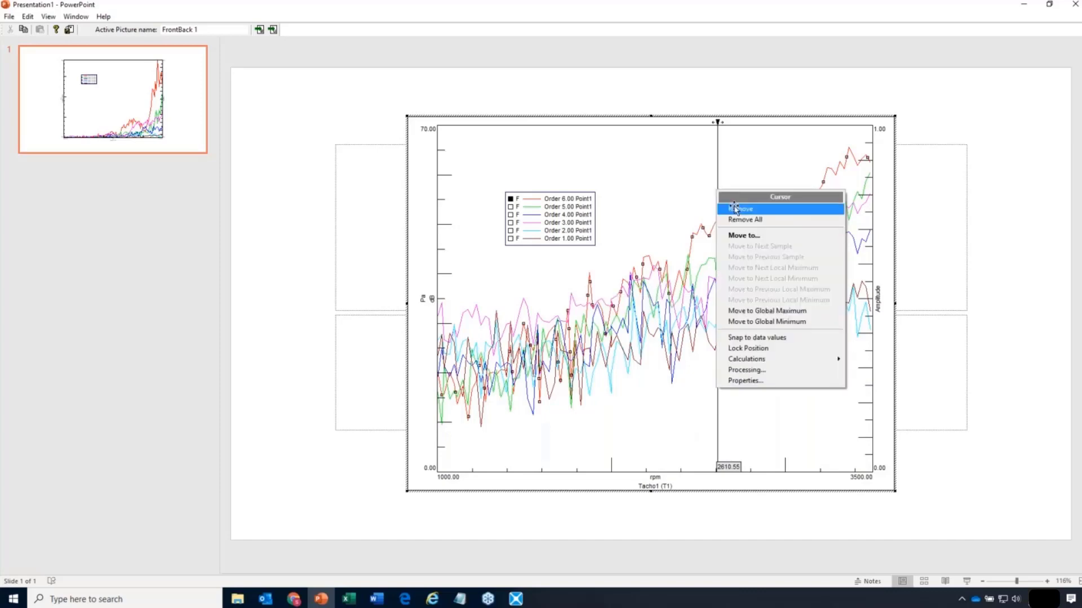
{"action": "left_click", "coordinate": [735, 208]}
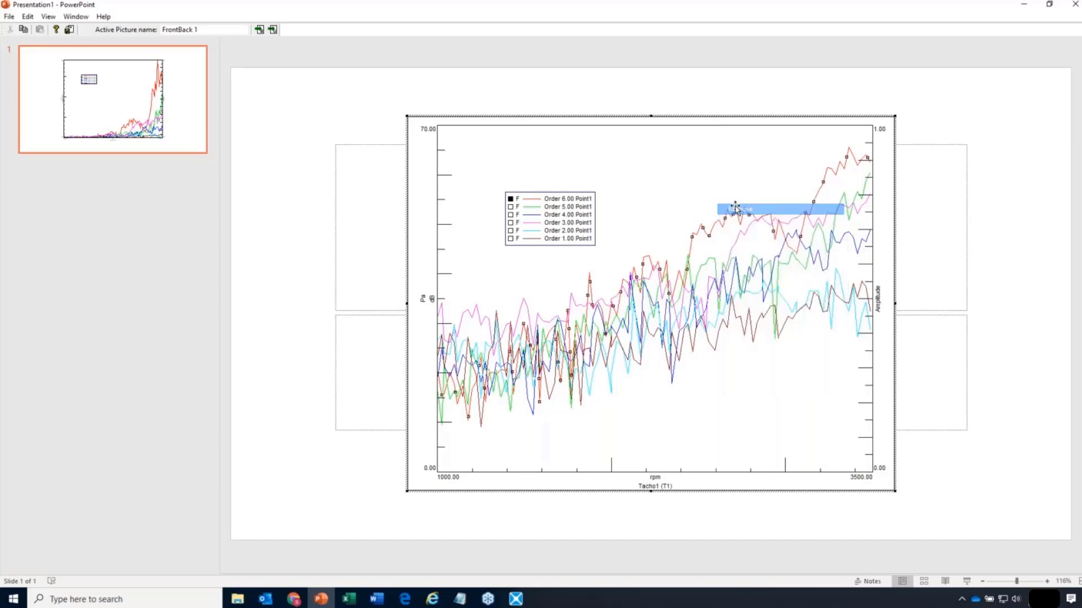
{"action": "right_click", "coordinate": [664, 172]}
{"action": "mouse_move", "coordinate": [676, 201]}
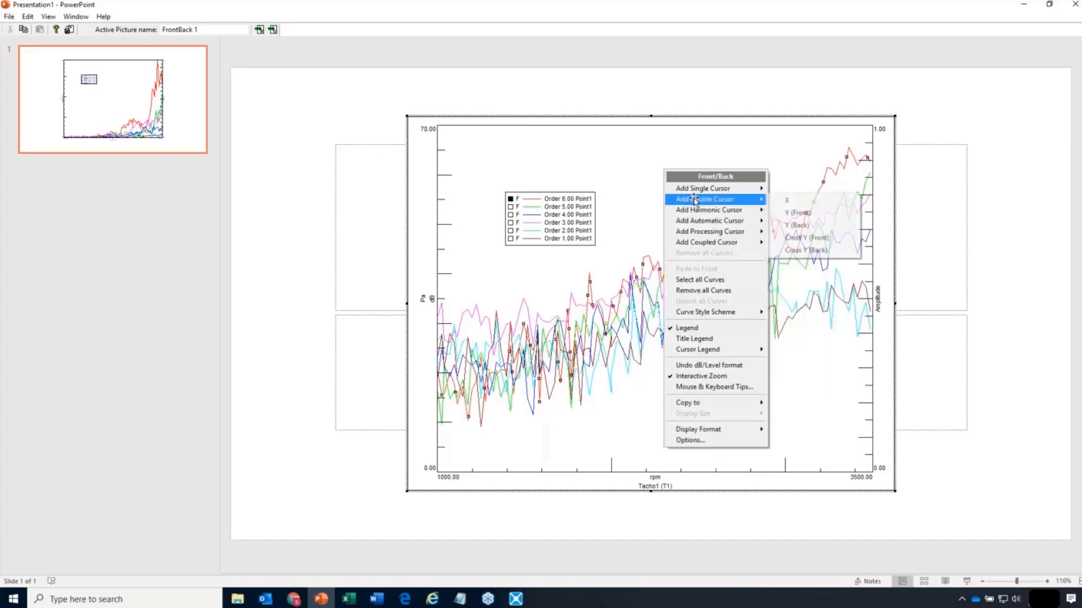
{"action": "left_click", "coordinate": [797, 206]}
{"action": "left_click_drag", "start_coordinate": [726, 183], "coordinate": [766, 183]}
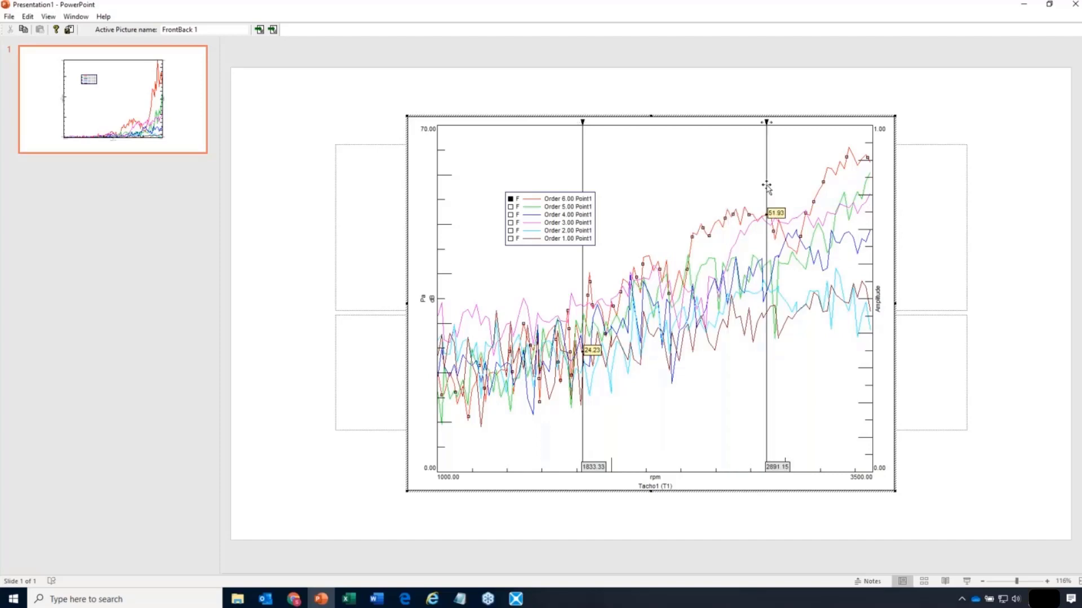
- Add the Max calculation to the double cursor and move the cursor value table above the curves
{"action": "right_click", "coordinate": [767, 186]}
{"action": "mouse_move", "coordinate": [817, 366]}
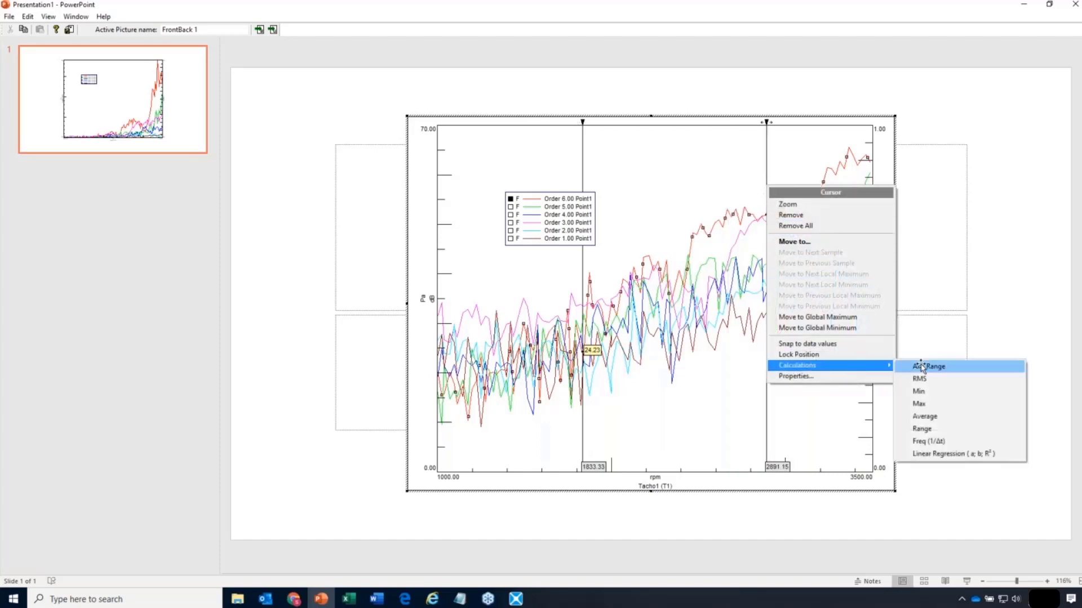
{"action": "left_click", "coordinate": [934, 404]}
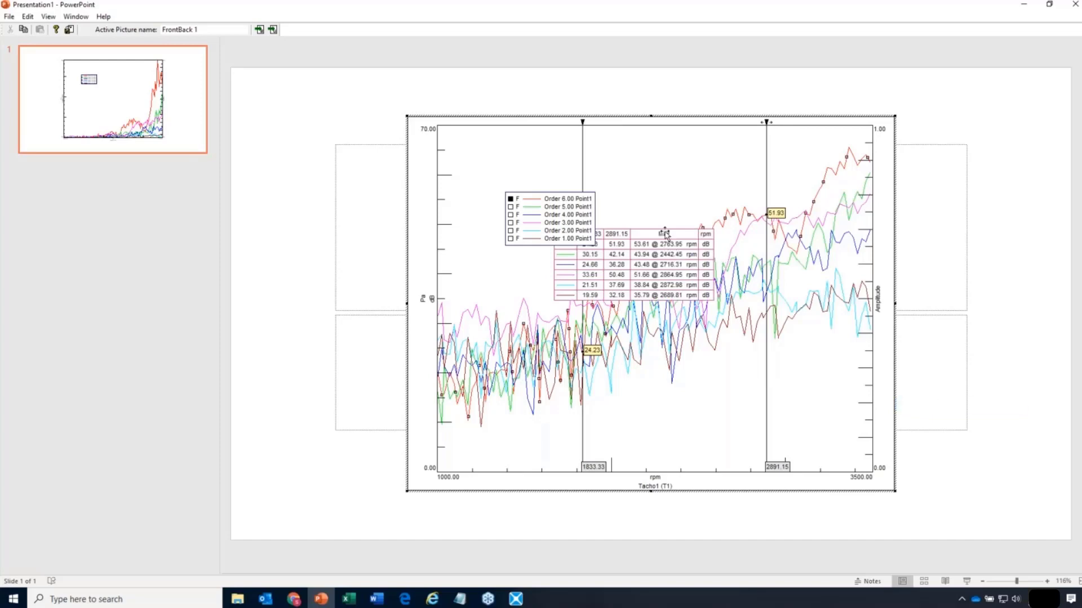
{"action": "left_click_drag", "start_coordinate": [666, 234], "coordinate": [708, 167]}
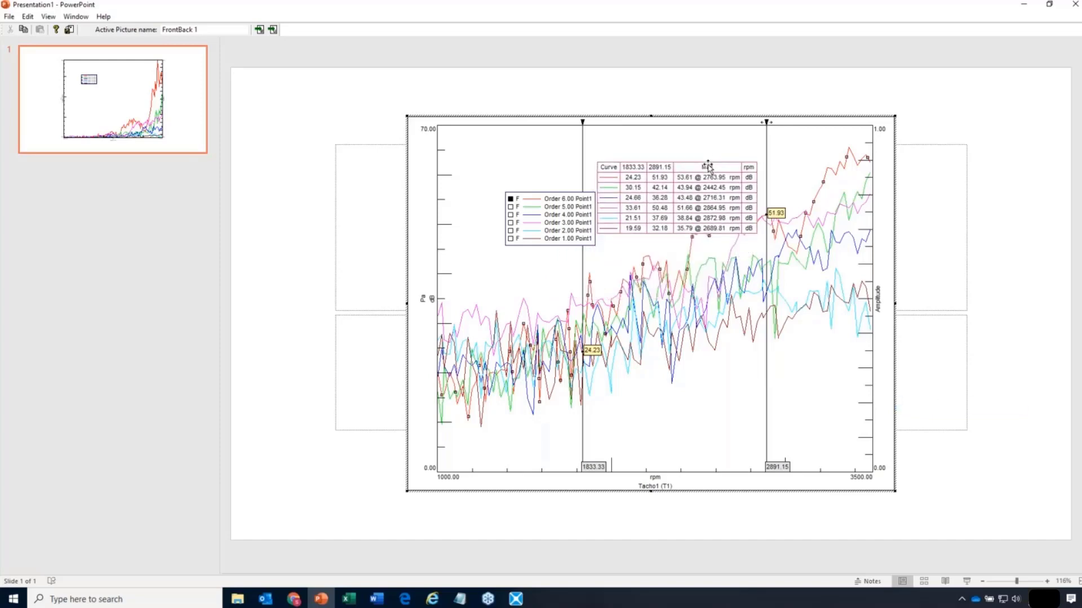
- Copy the cursor legend values, paste them into Excel's Book1 at cell H21, select the Max values, and return to the presentation
{"action": "right_click", "coordinate": [698, 196]}
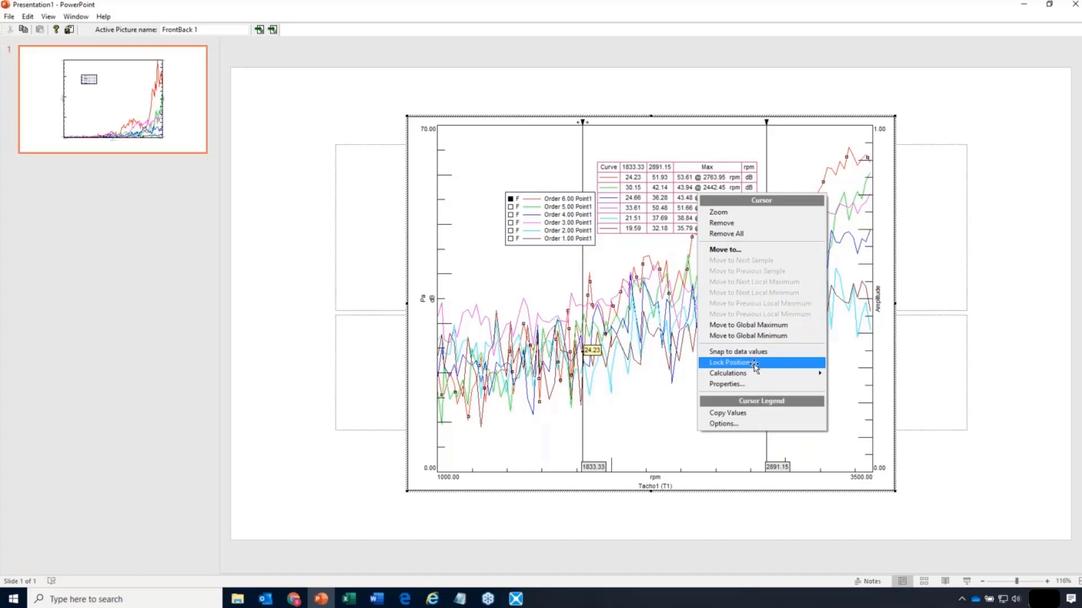
{"action": "left_click", "coordinate": [735, 413]}
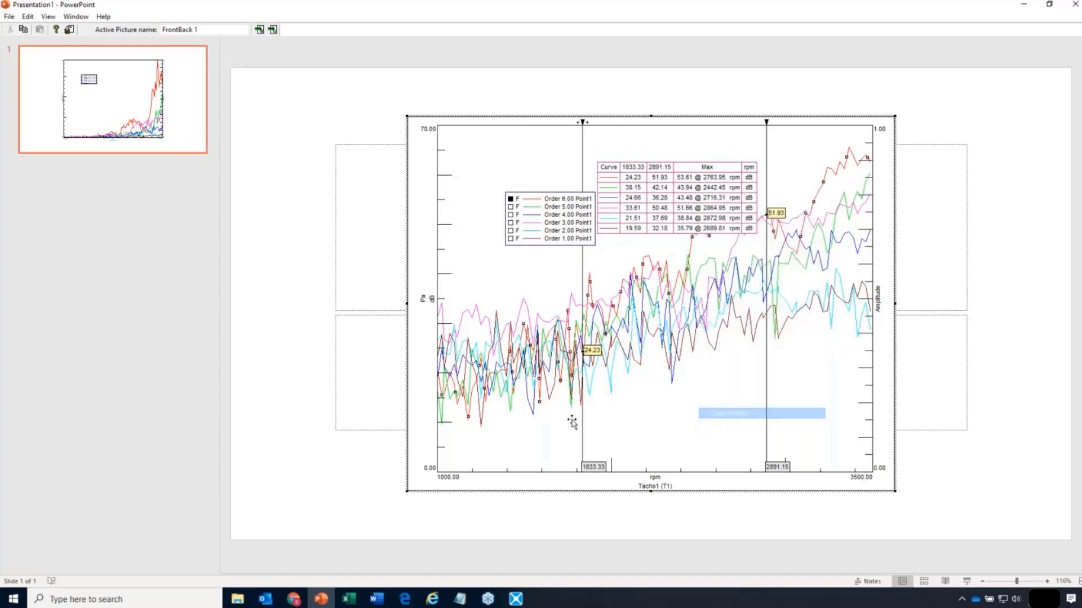
{"action": "left_click", "coordinate": [355, 603]}
{"action": "right_click", "coordinate": [286, 382]}
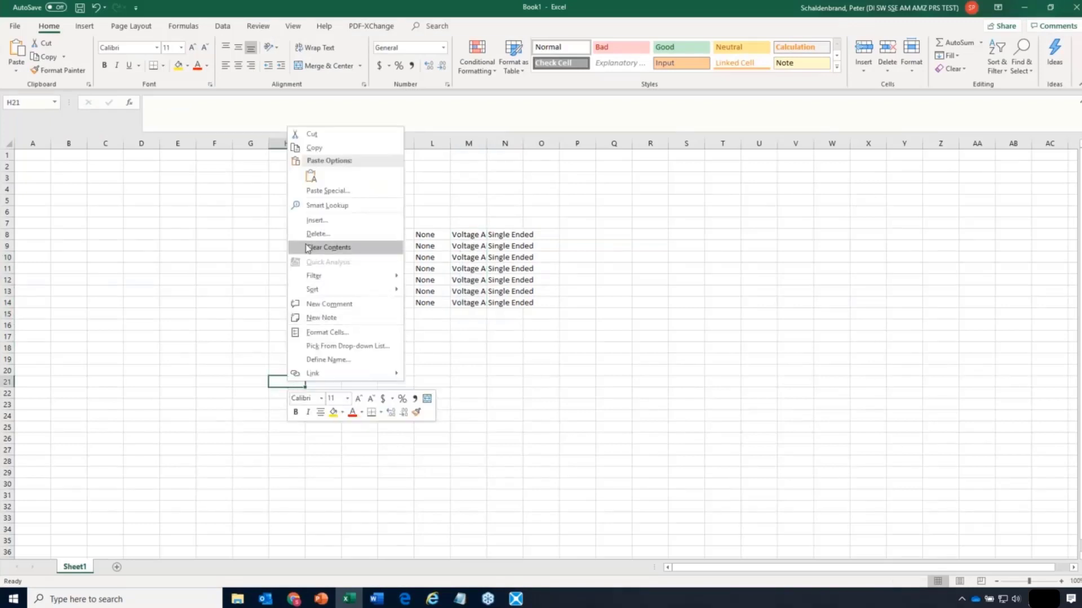
{"action": "left_click", "coordinate": [310, 176]}
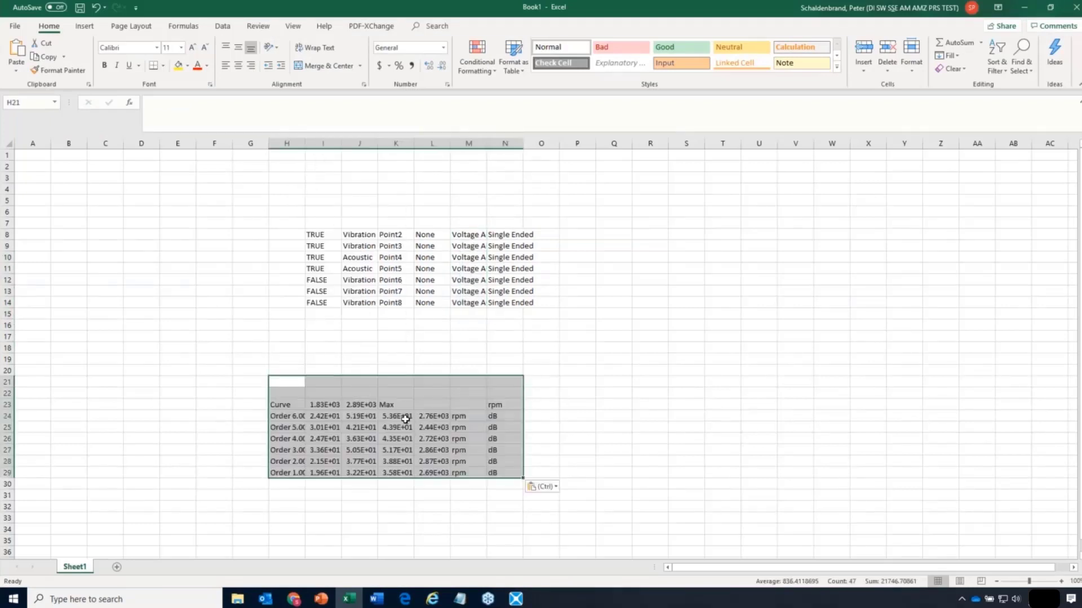
{"action": "left_click_drag", "start_coordinate": [405, 418], "coordinate": [400, 472]}
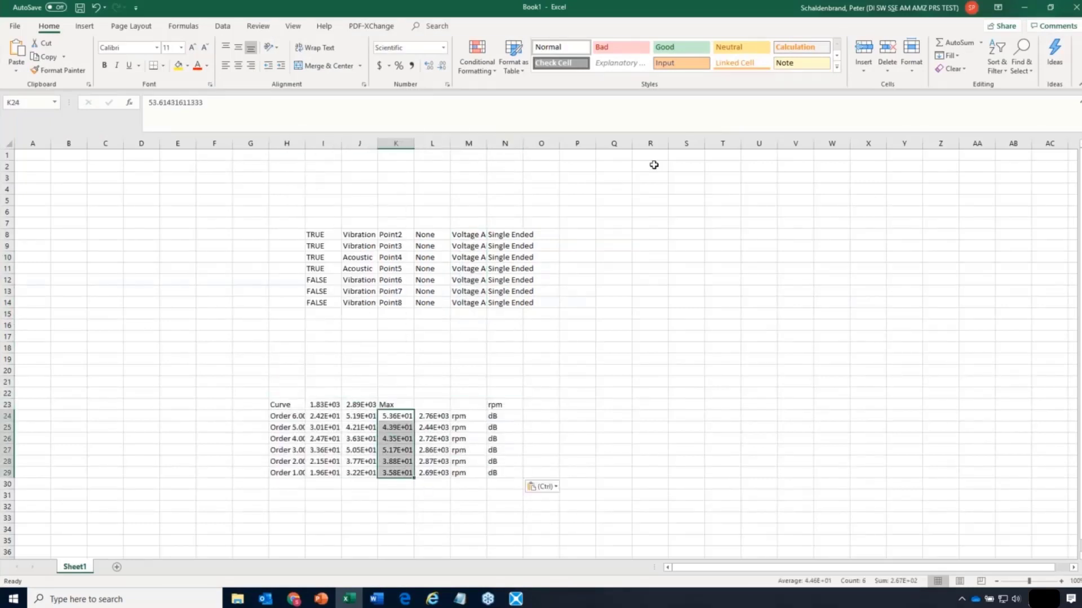
{"action": "left_click", "coordinate": [1024, 7]}
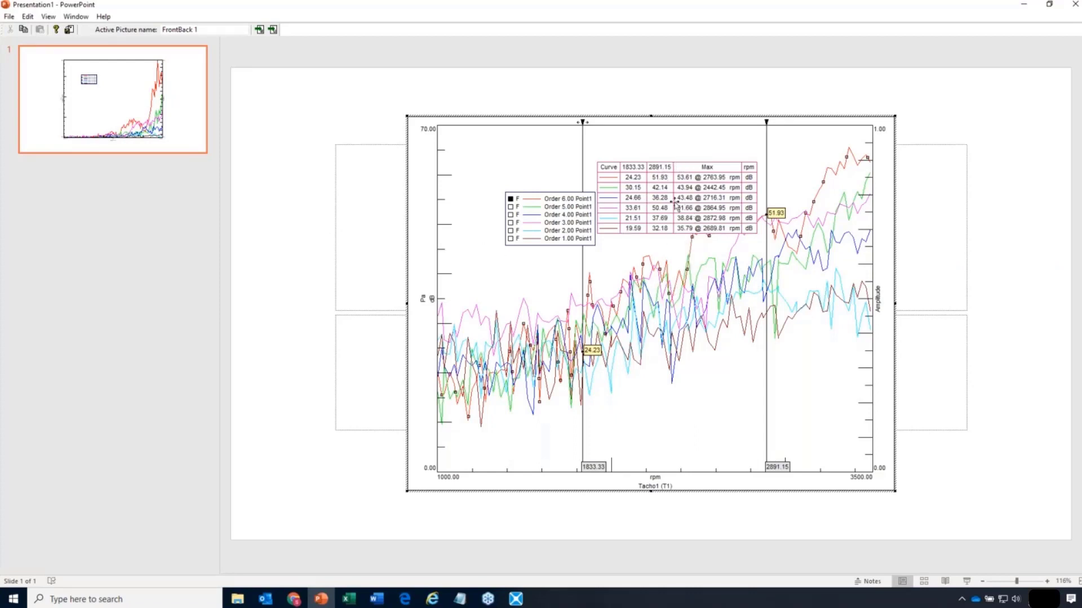
- Move the curve legend to the plot's upper left corner and place the cursor value table directly beneath it
{"action": "left_click_drag", "start_coordinate": [559, 198], "coordinate": [522, 162]}
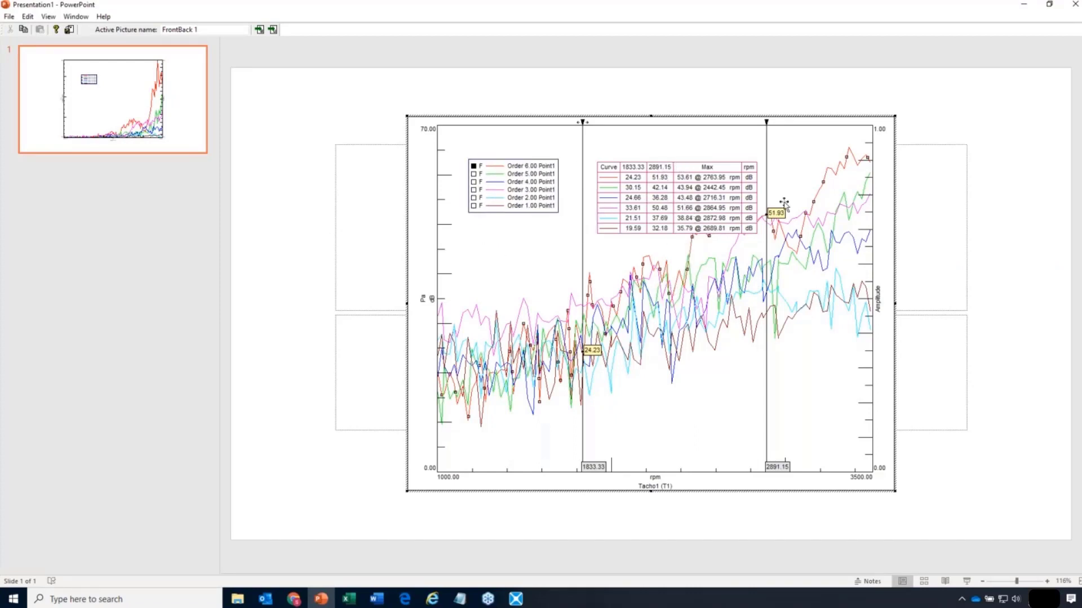
{"action": "left_click_drag", "start_coordinate": [702, 165], "coordinate": [552, 223]}
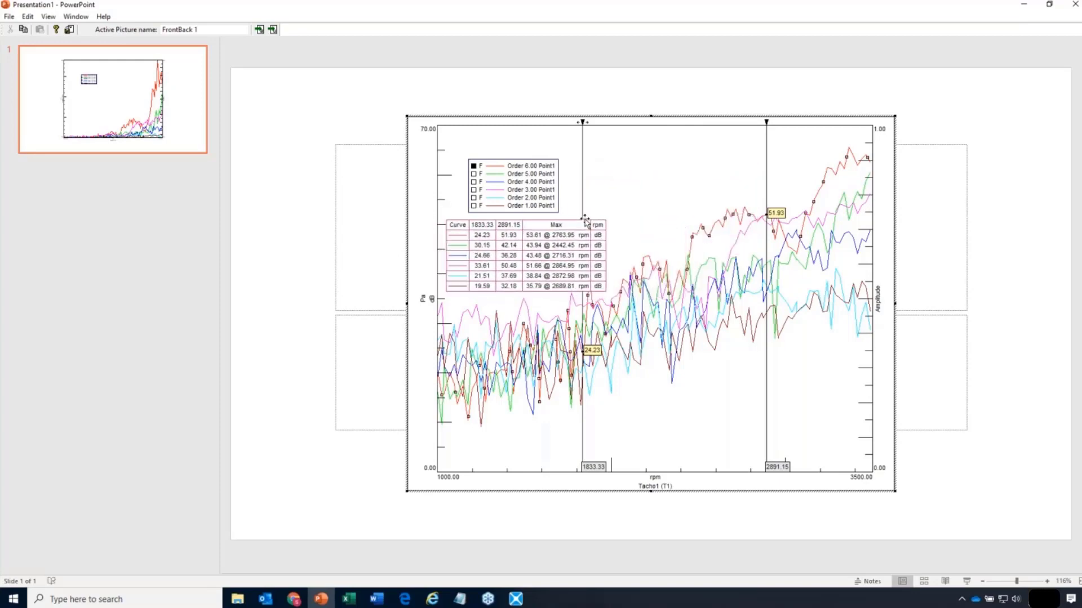
- Examine the Order 6.00 curve's data properties, including its original run, section, project and project directory, and leave picture editing
{"action": "right_click", "coordinate": [696, 237]}
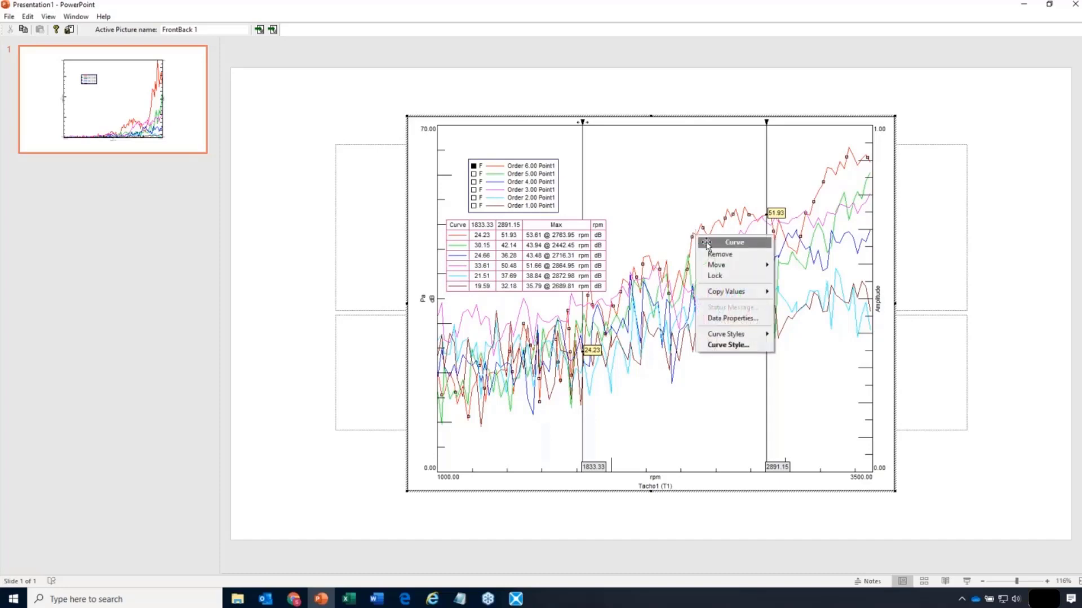
{"action": "left_click", "coordinate": [731, 318]}
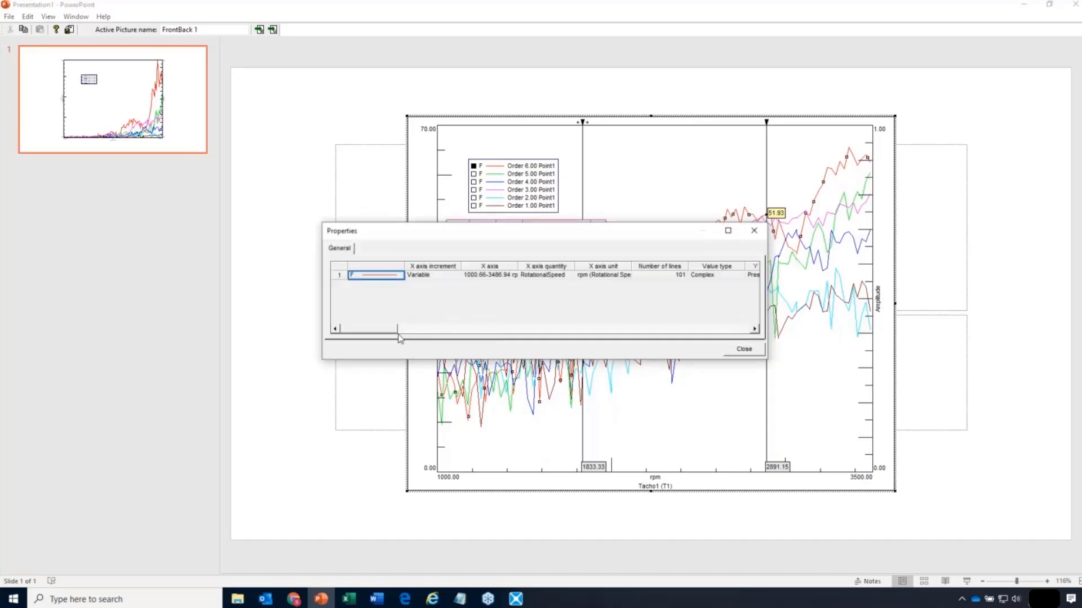
{"action": "left_click_drag", "start_coordinate": [377, 337], "coordinate": [658, 335]}
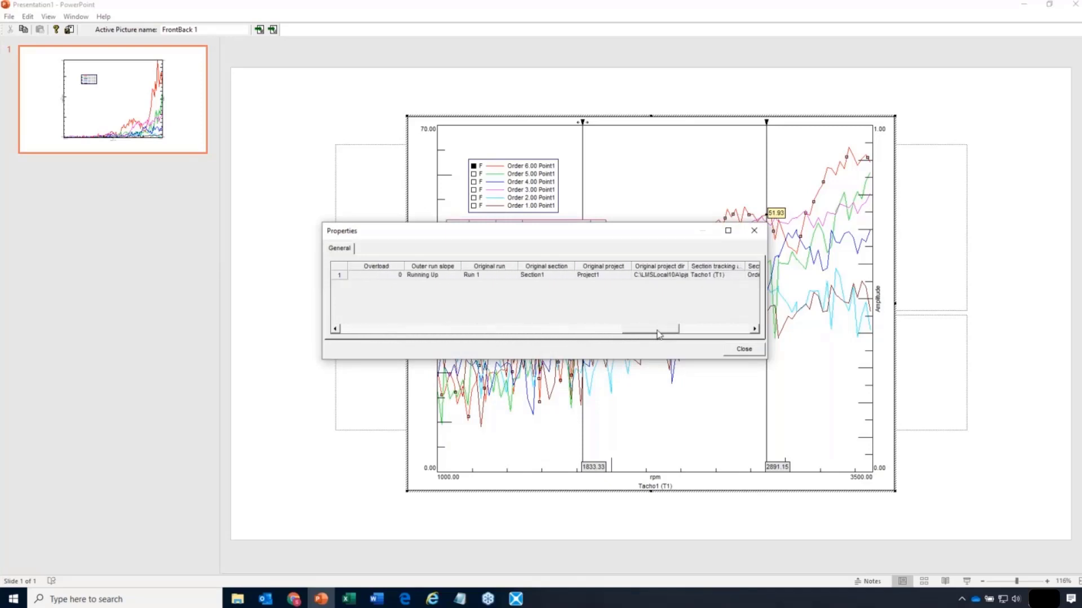
{"action": "left_click", "coordinate": [666, 276]}
{"action": "left_click_drag", "start_coordinate": [671, 336], "coordinate": [732, 334]}
{"action": "left_click", "coordinate": [593, 277]}
{"action": "left_click", "coordinate": [754, 230]}
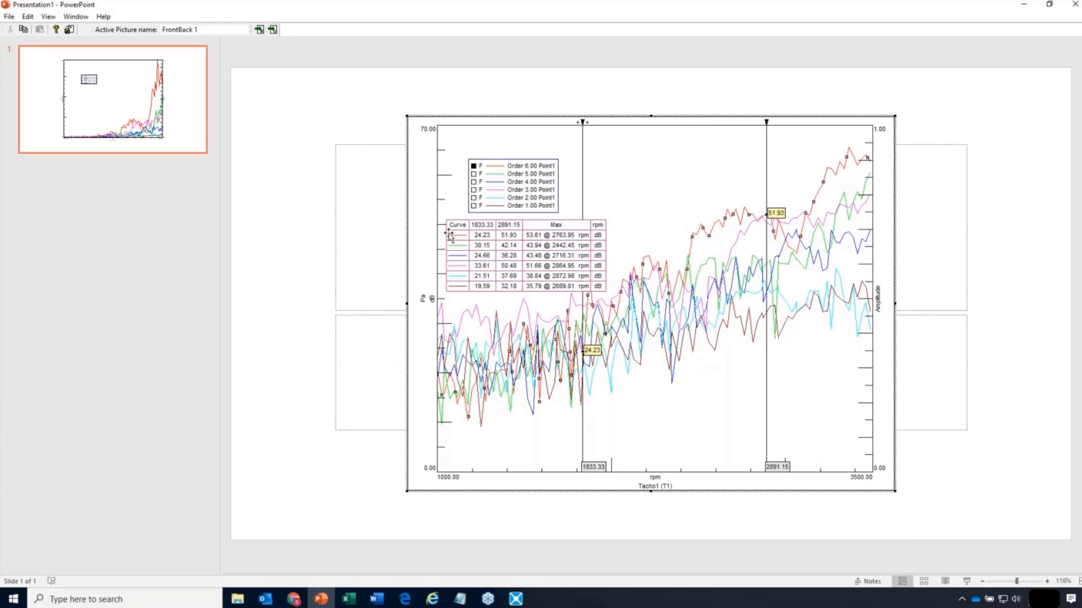
{"action": "key", "text": "Escape"}
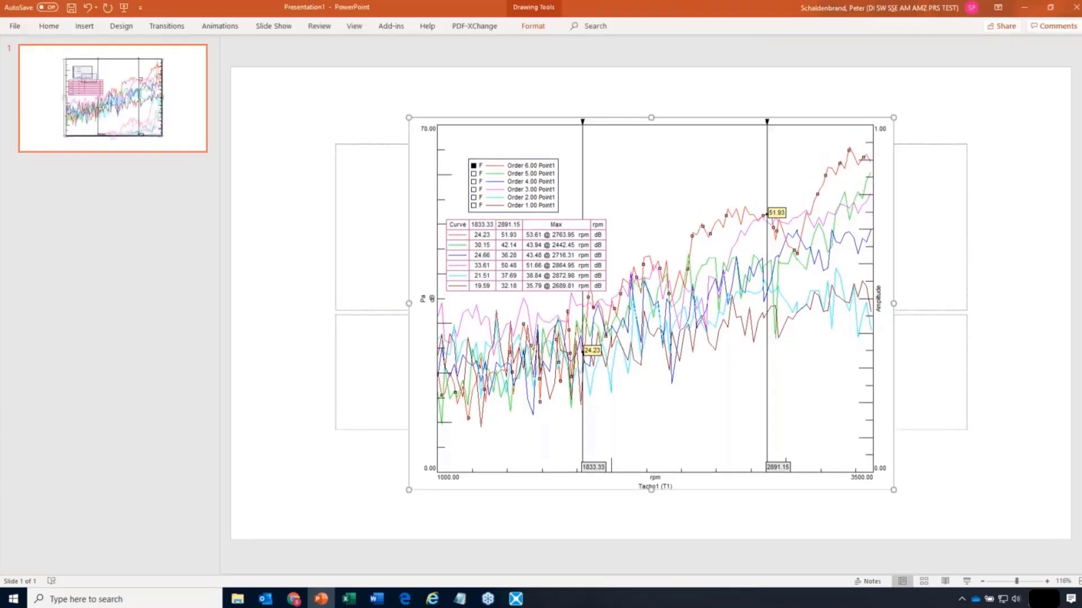